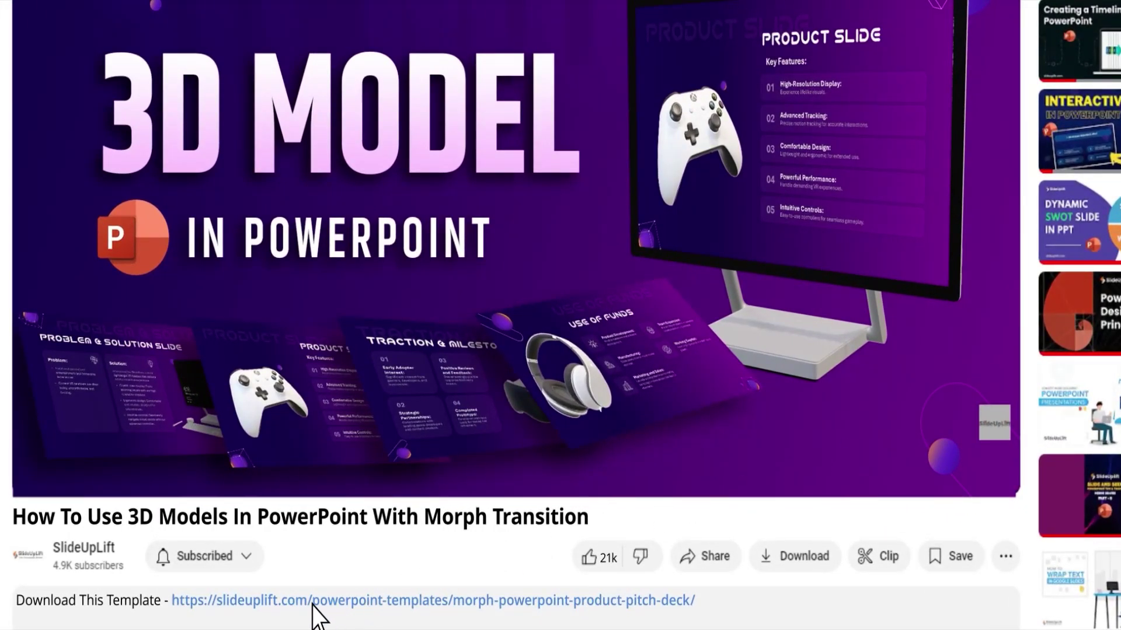
left_click(316, 600)
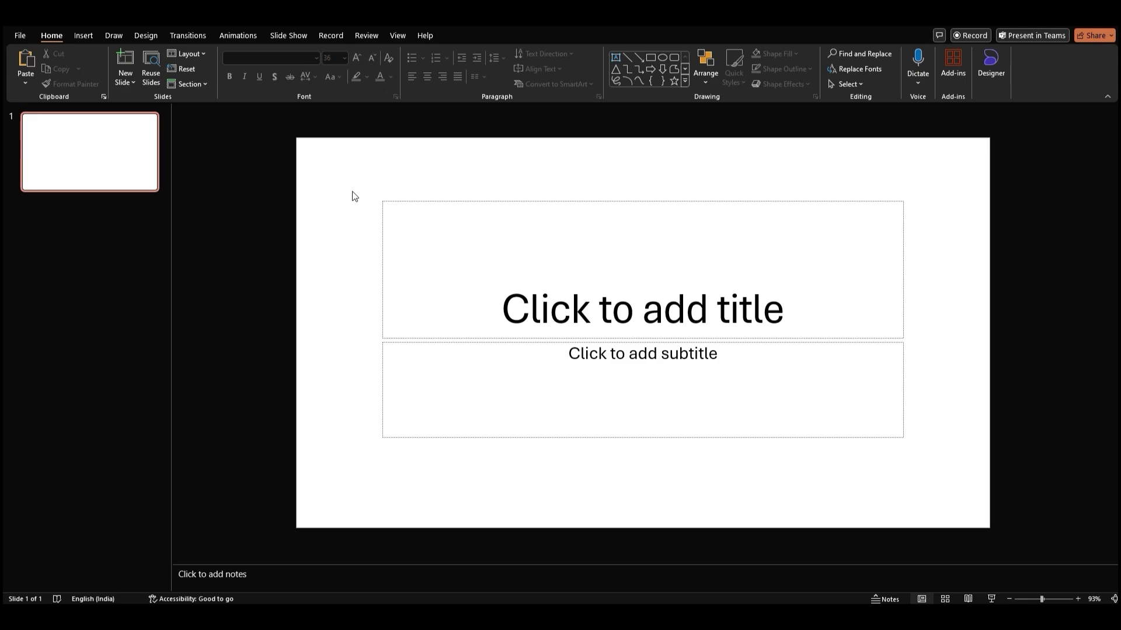
Step: Delete the slide's title and subtitle placeholders and give the slide background a gradient fill
left_click_drag(352, 195, 935, 482)
key("Delete")
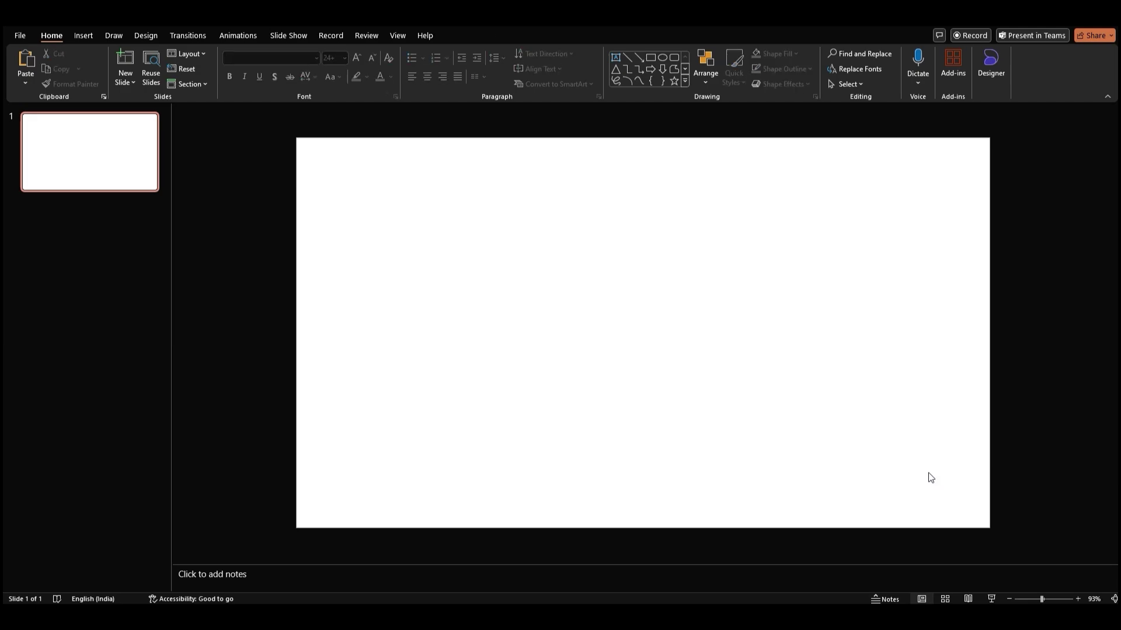
right_click(566, 319)
left_click(597, 446)
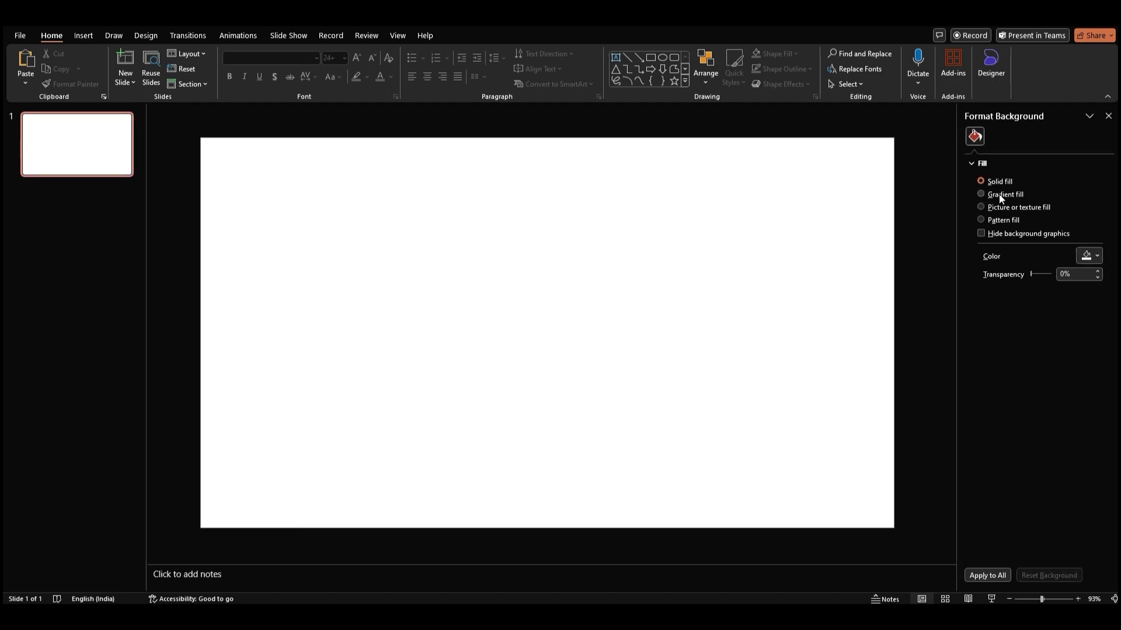
left_click(983, 195)
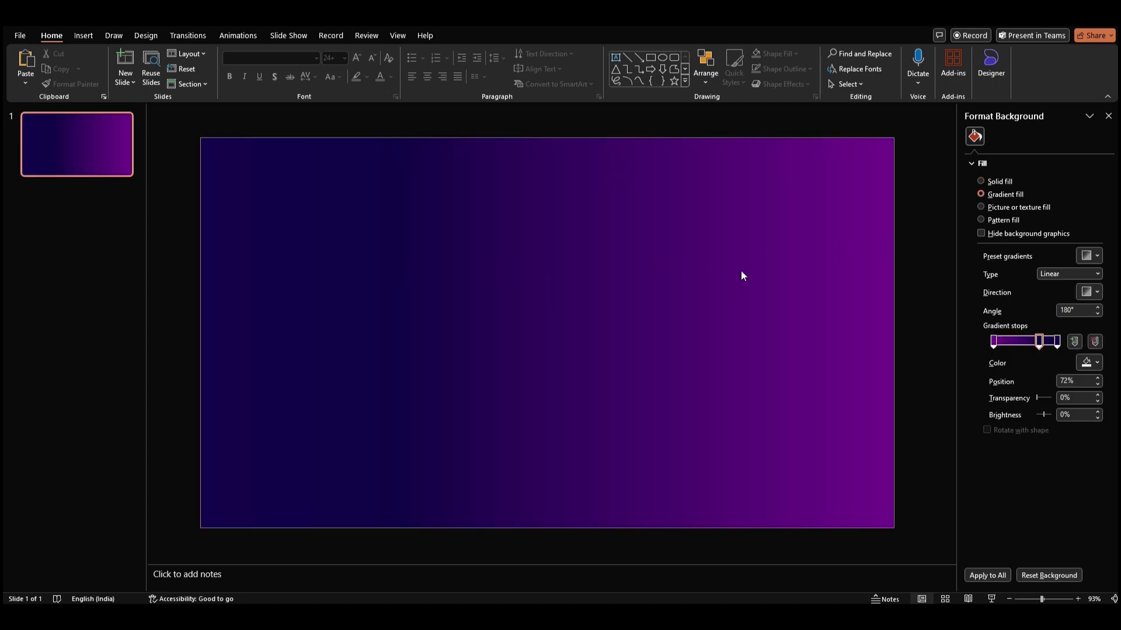
Step: Set the background gradient's 100% stop to #15004E and its 72% stop to dark blue
left_click(1057, 341)
left_click(1083, 362)
left_click(1060, 548)
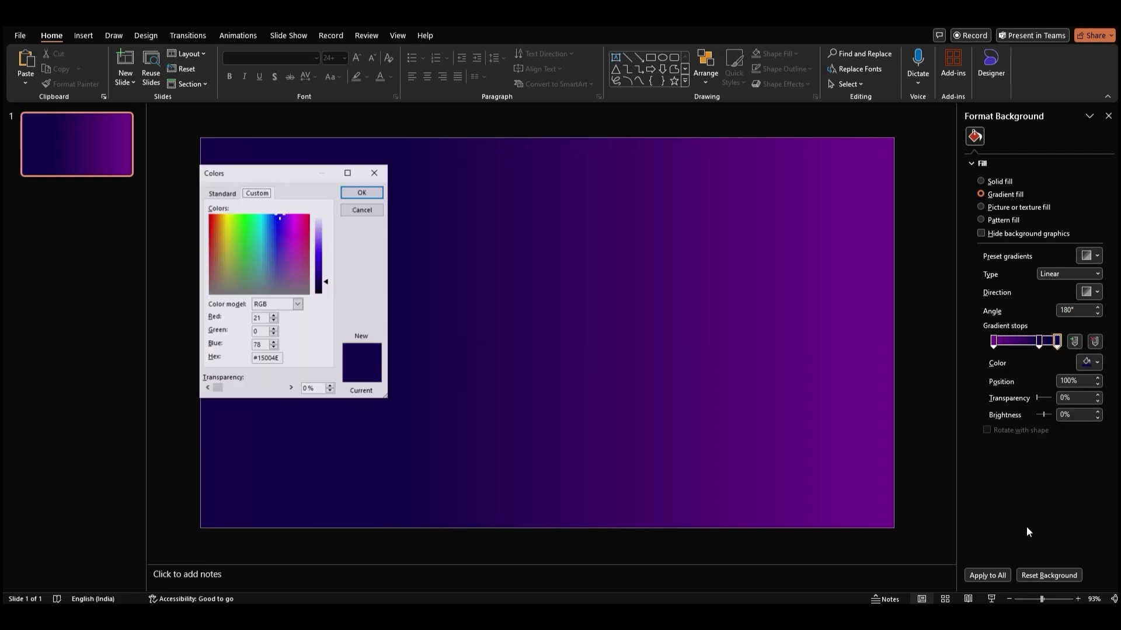
left_click(362, 192)
left_click(1038, 342)
left_click(1085, 362)
left_click(1059, 547)
left_click(362, 192)
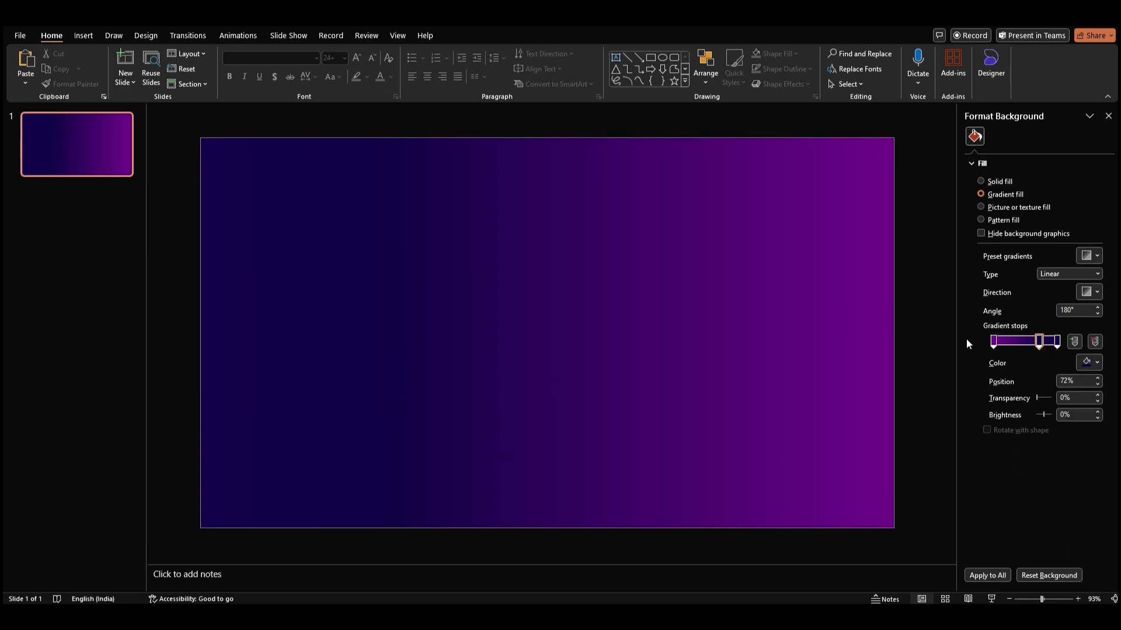
Step: Set the background gradient's 0% stop to purple #75008F
left_click(993, 341)
left_click(1085, 363)
left_click(1055, 549)
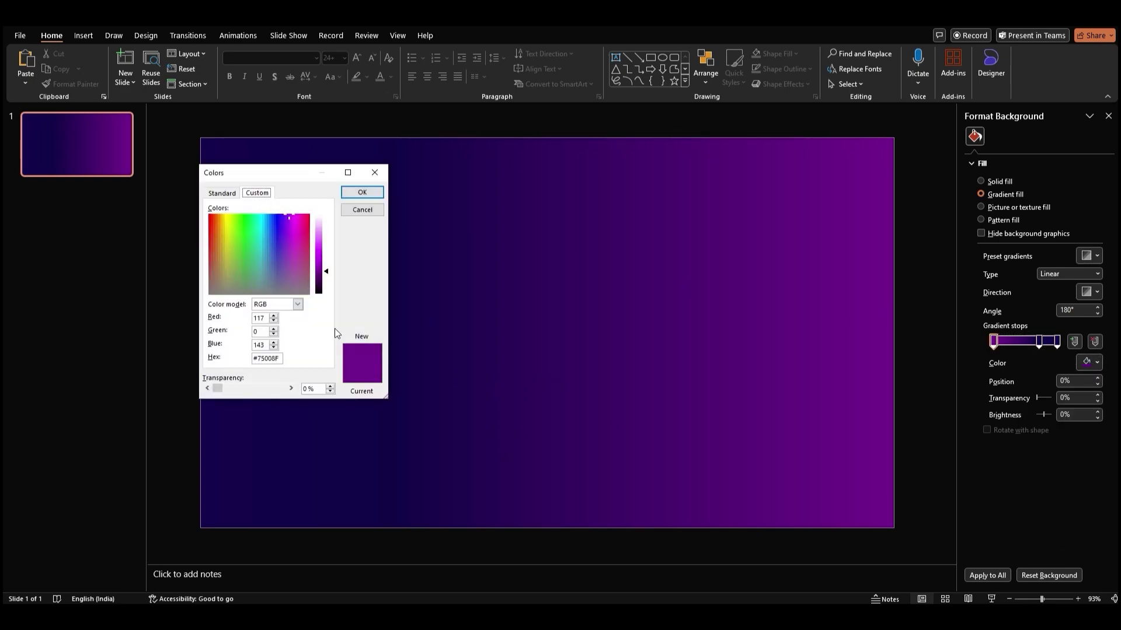
left_click(357, 194)
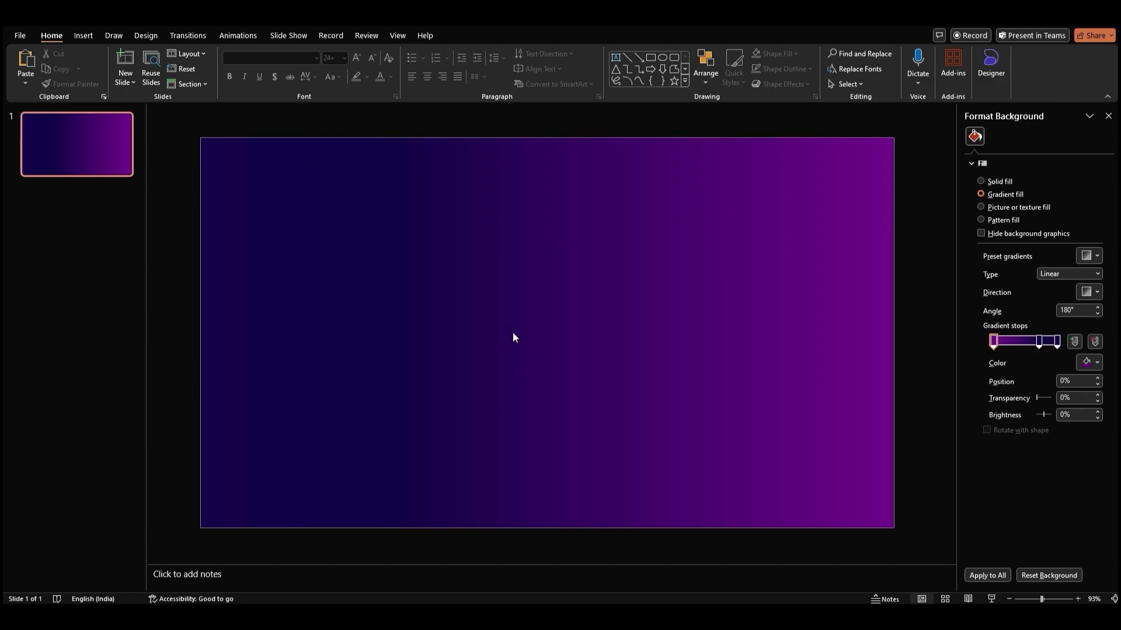
Step: Paste the copied Problem & Solution text, place it in the right half of the slide and colour it white
key("ctrl+v")
left_click_drag(451, 234, 595, 229)
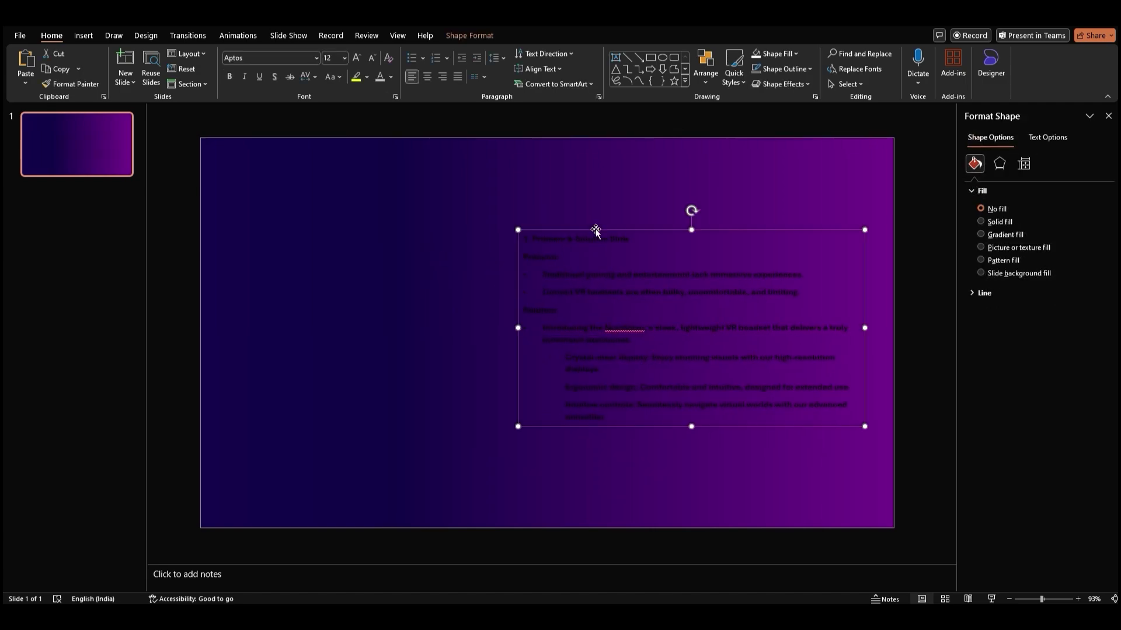
left_click(391, 77)
left_click(380, 133)
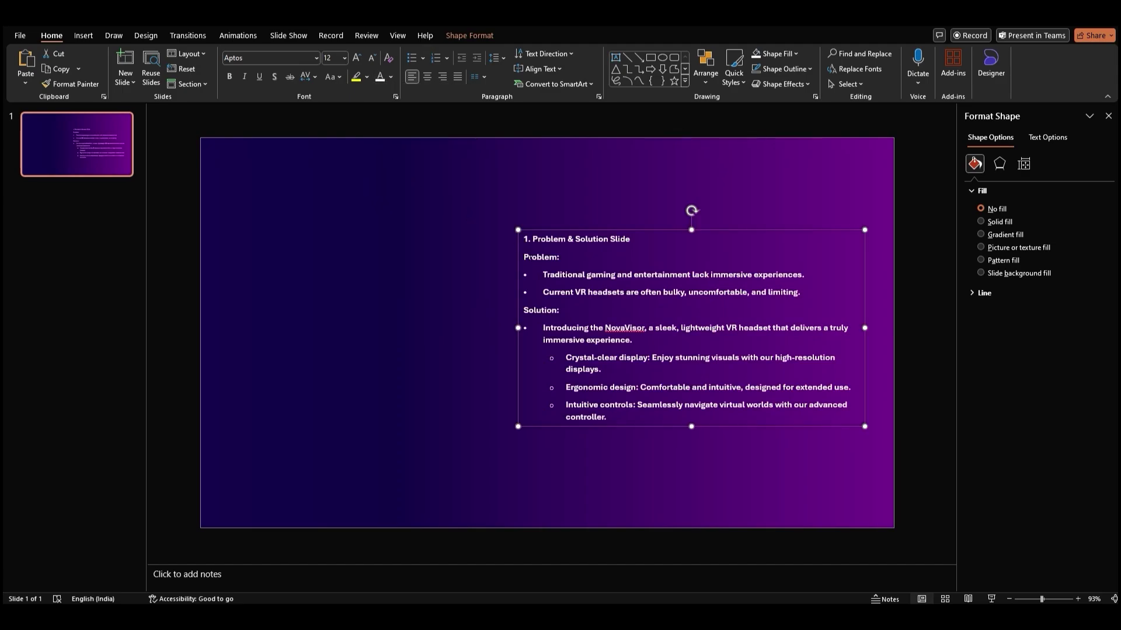
Step: Add a text box across the upper part of the slide with the title "Problem & Solution Slide"
left_click(438, 145)
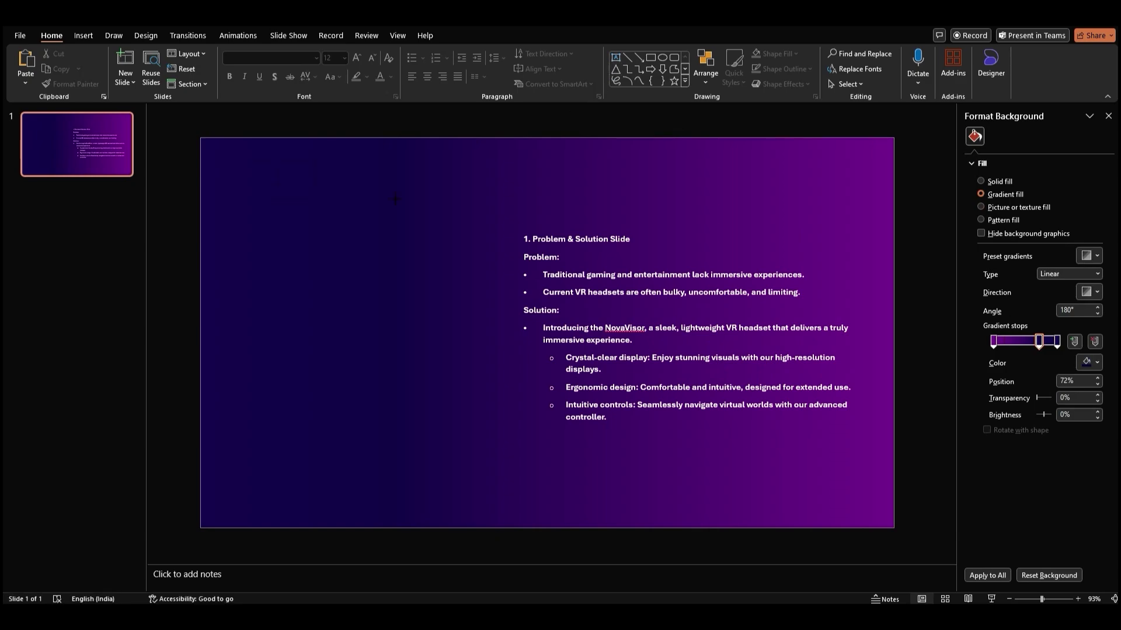
mouse_move(504, 196)
left_mouse_down()
mouse_move(764, 189)
mouse_move(682, 196)
left_mouse_up()
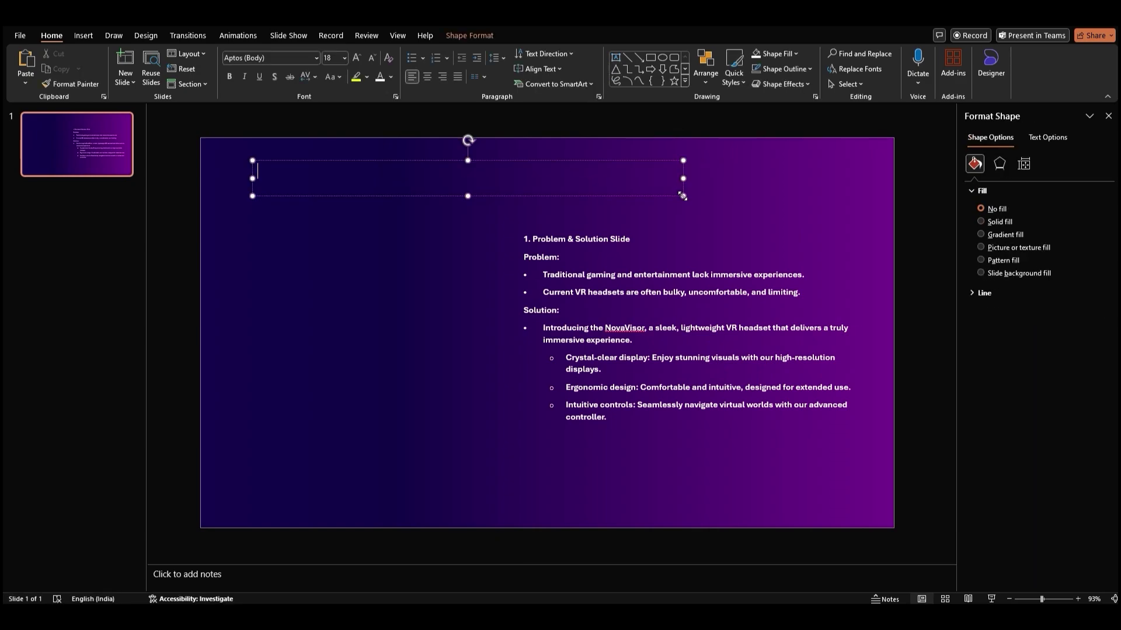
type("Problem & Solution Slide")
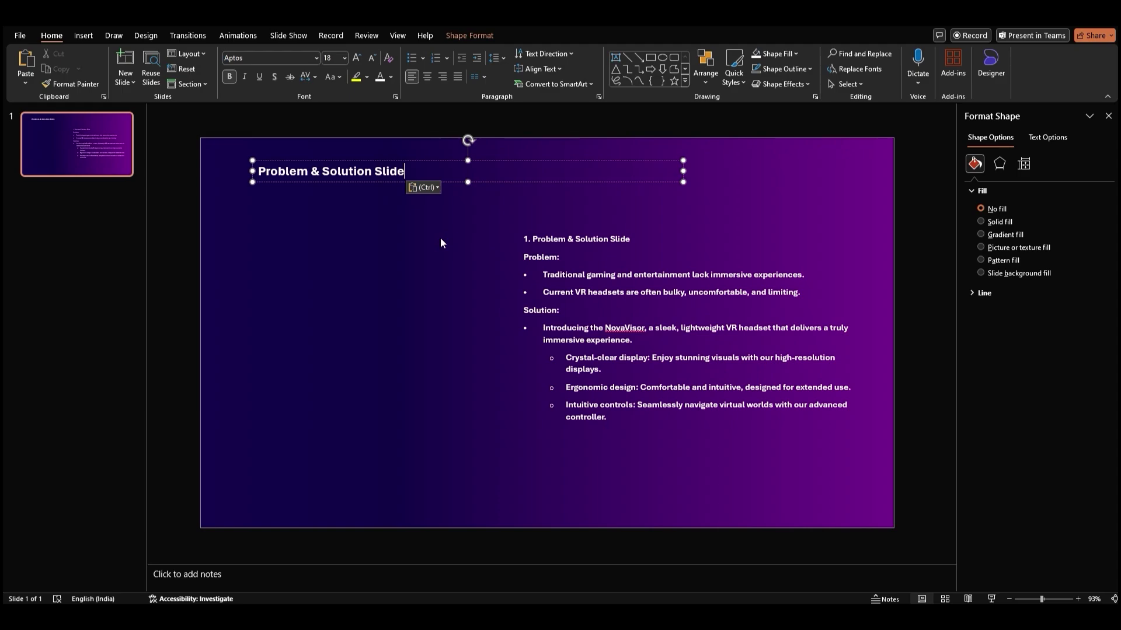
Step: Enlarge the title to 36 pt, shift it slightly down and set its font to Vermin Vibes 2 EDM XTC
key("ctrl+a")
left_click(355, 56)
left_click(356, 58)
left_click(356, 58)
left_click(356, 58)
left_click_drag(425, 203, 420, 222)
left_click(317, 58)
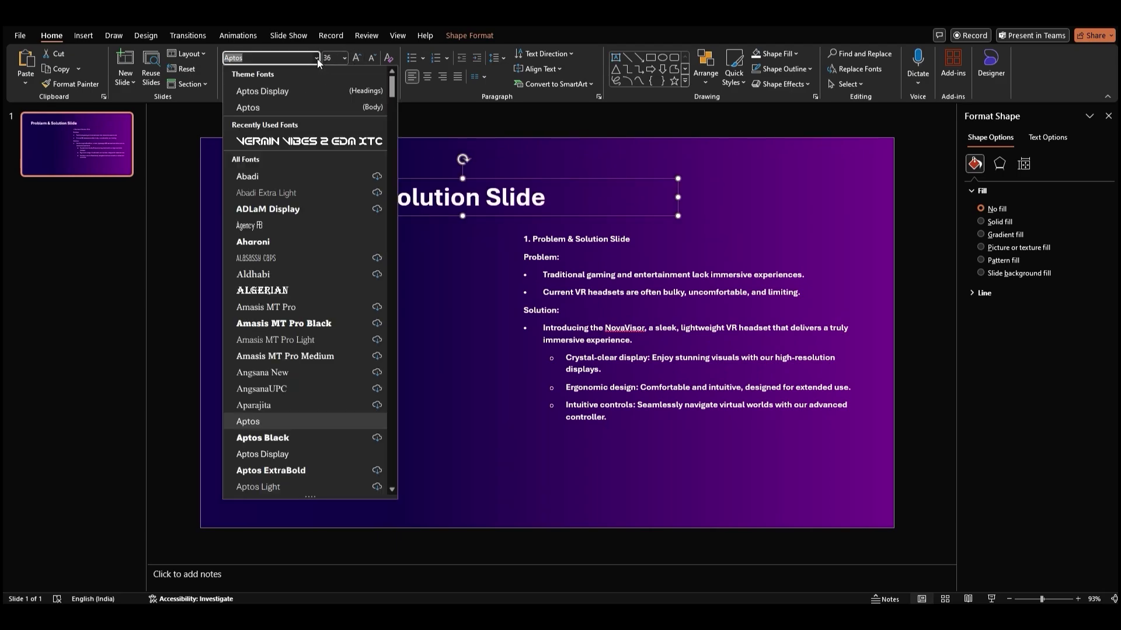
left_click(258, 141)
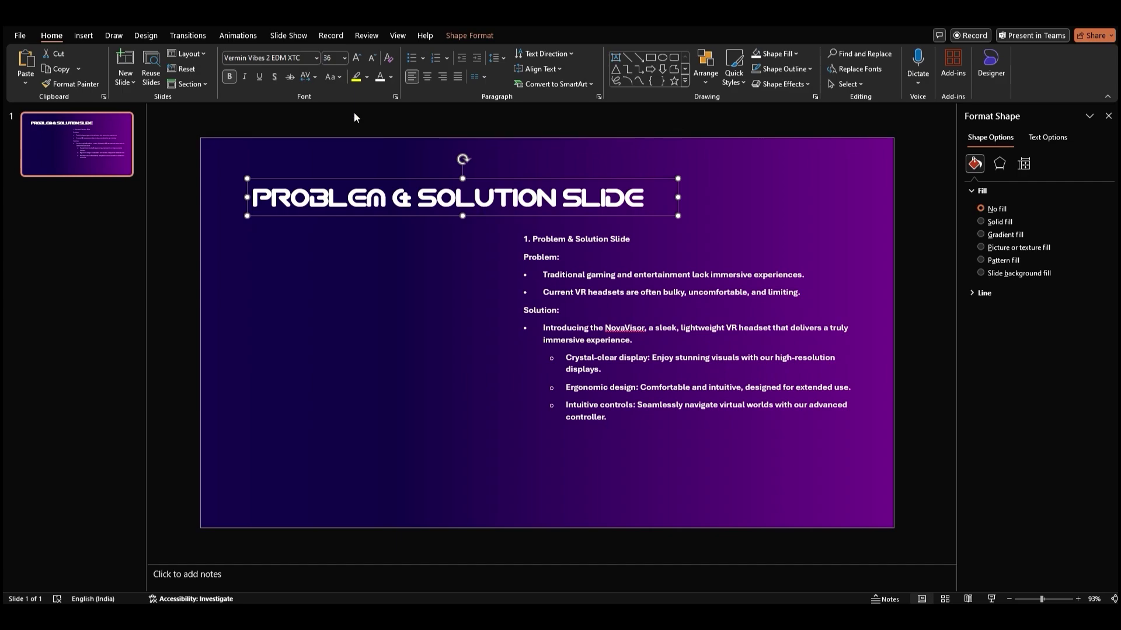
Step: Set the title's character spacing to Loose and widen its text box to fit the title on one line
left_click(316, 77)
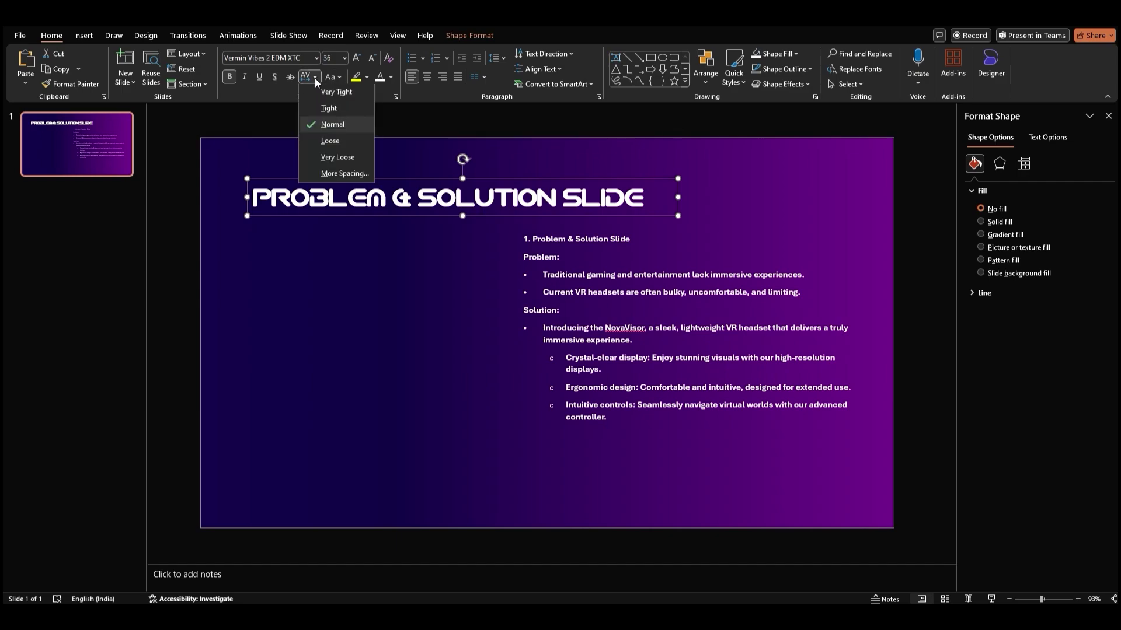
left_click(324, 141)
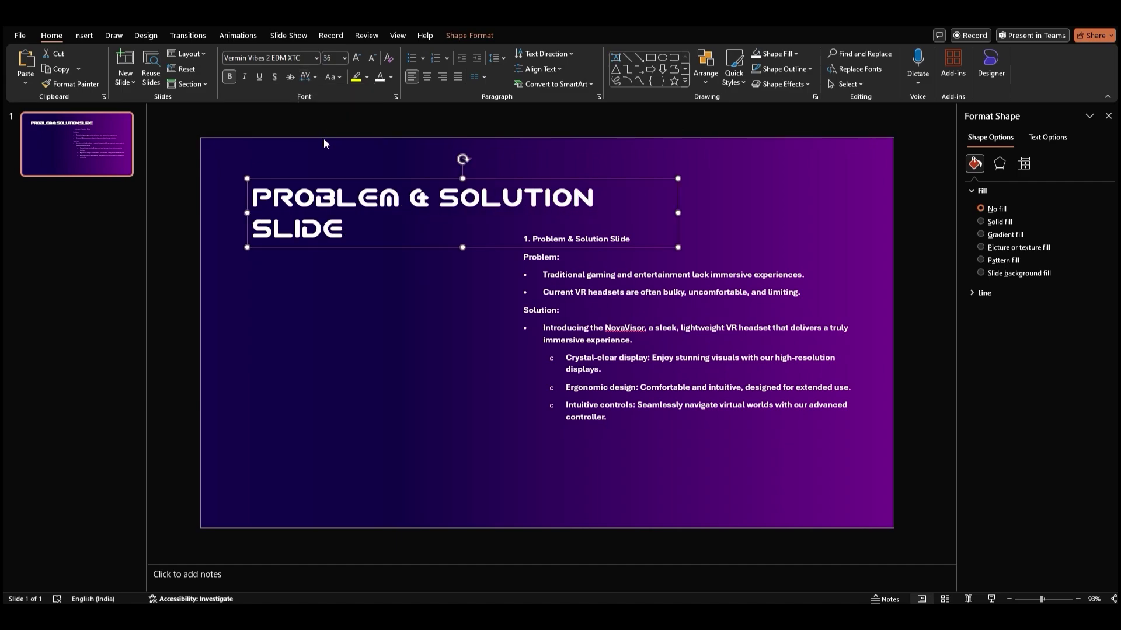
left_click_drag(678, 214, 749, 214)
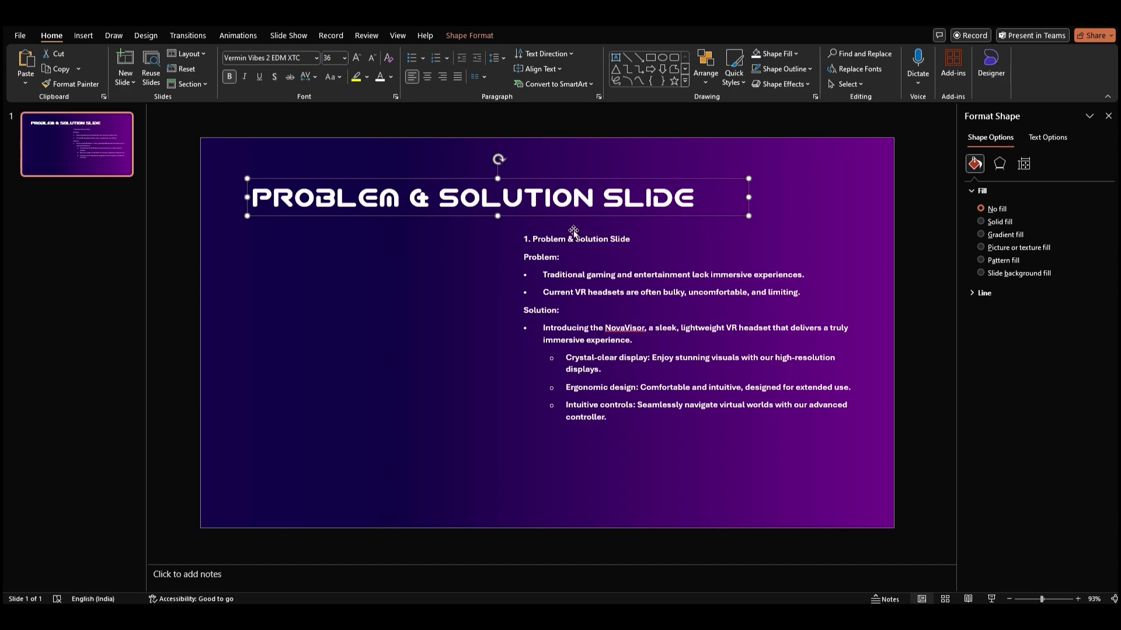
Step: Draw a rounded rectangle about 8.3 cm wide and 10.9 cm high below the title's left end, with reduced corner rounding
left_click(674, 57)
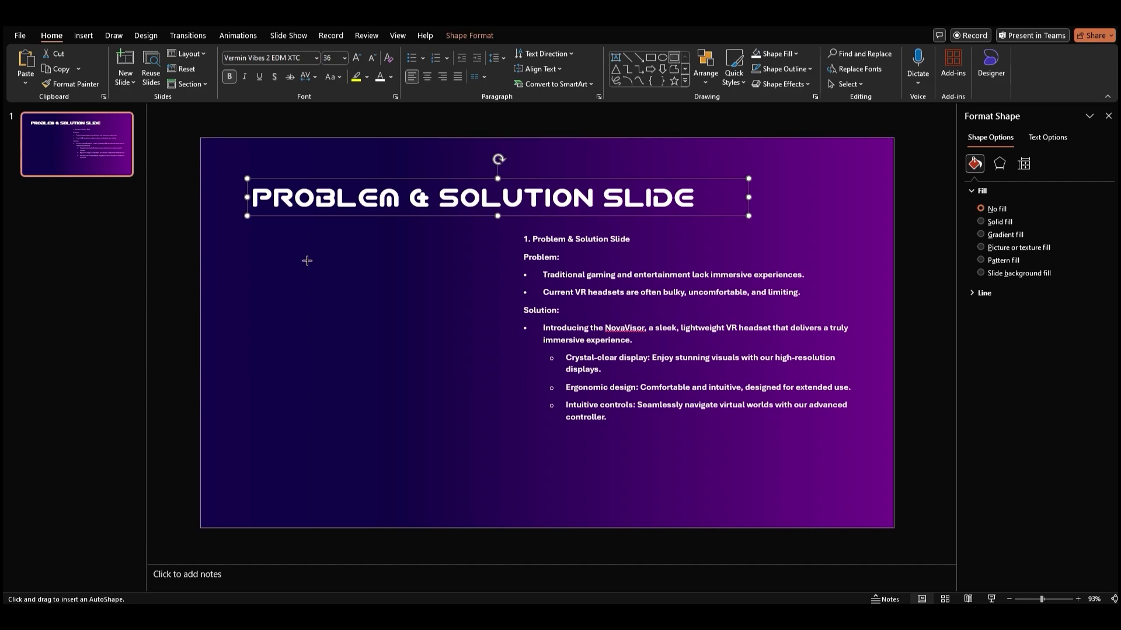
left_click_drag(247, 244, 425, 459)
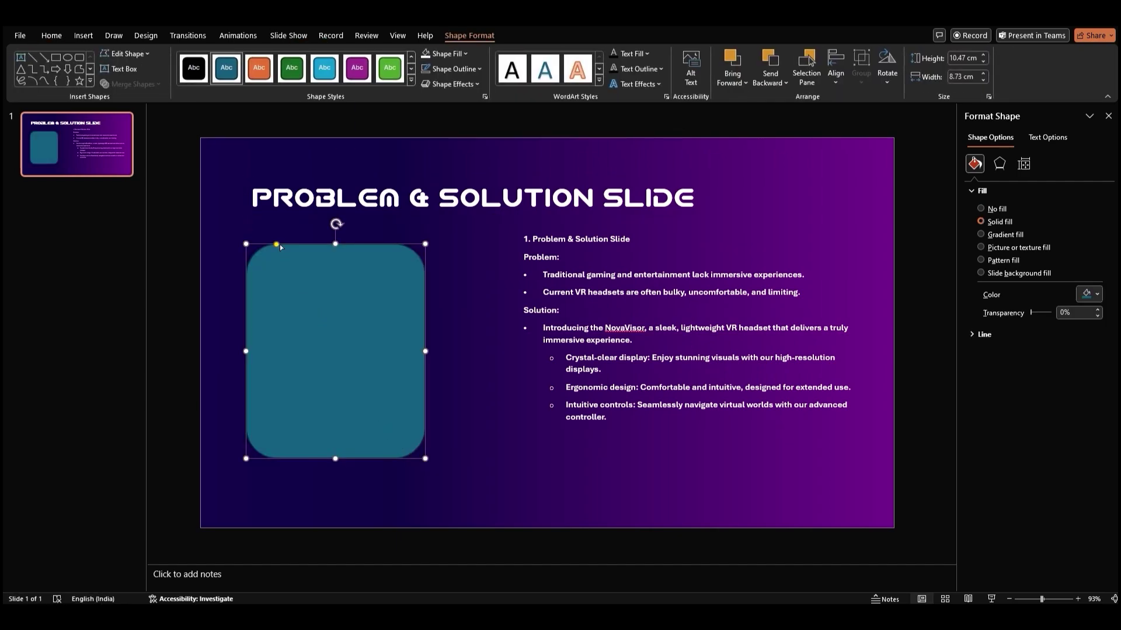
left_click_drag(277, 245, 261, 236)
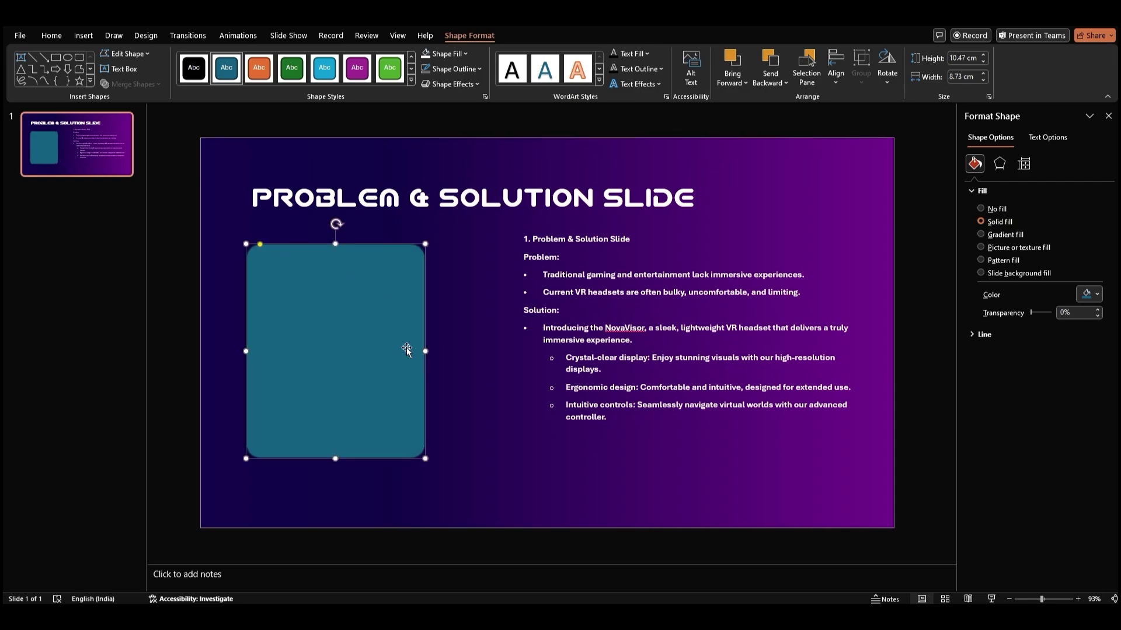
left_click_drag(425, 351, 416, 351)
left_click_drag(331, 243, 331, 234)
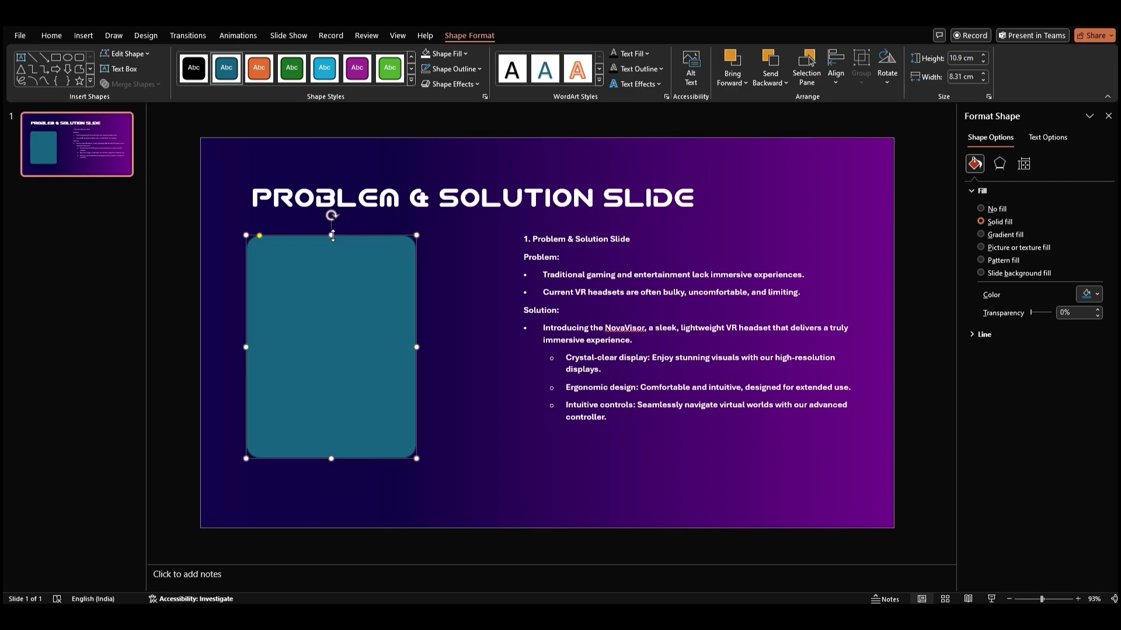
Step: Format the rounded rectangle with a white fill at 94% transparency and no outline
left_click(465, 54)
left_click(422, 108)
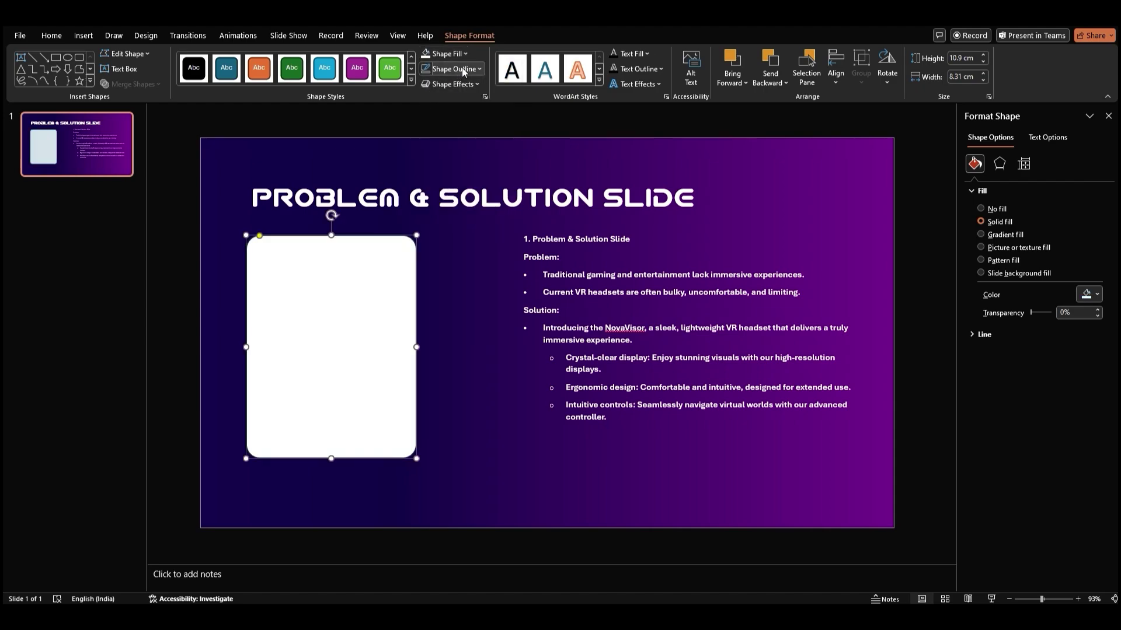
left_click(480, 69)
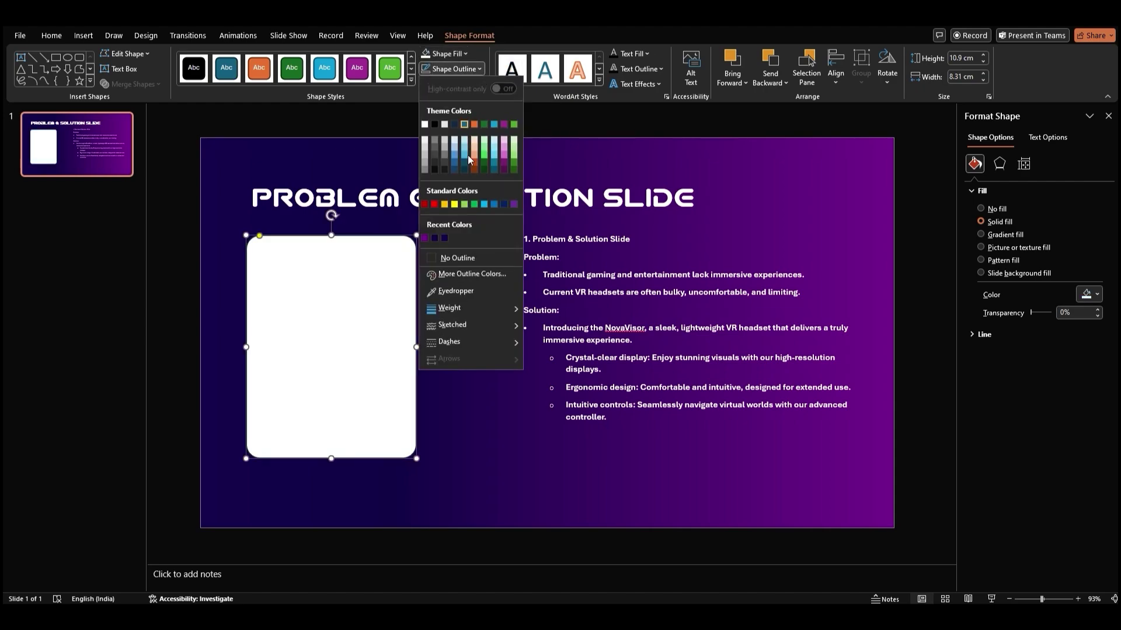
left_click(449, 257)
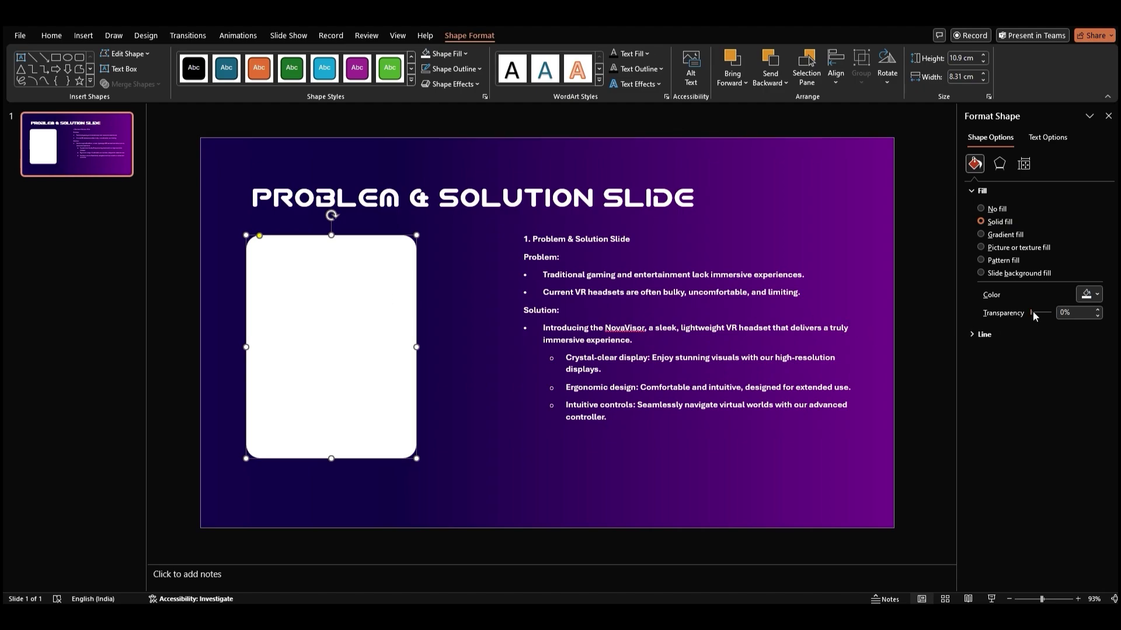
left_click_drag(1031, 312, 1050, 314)
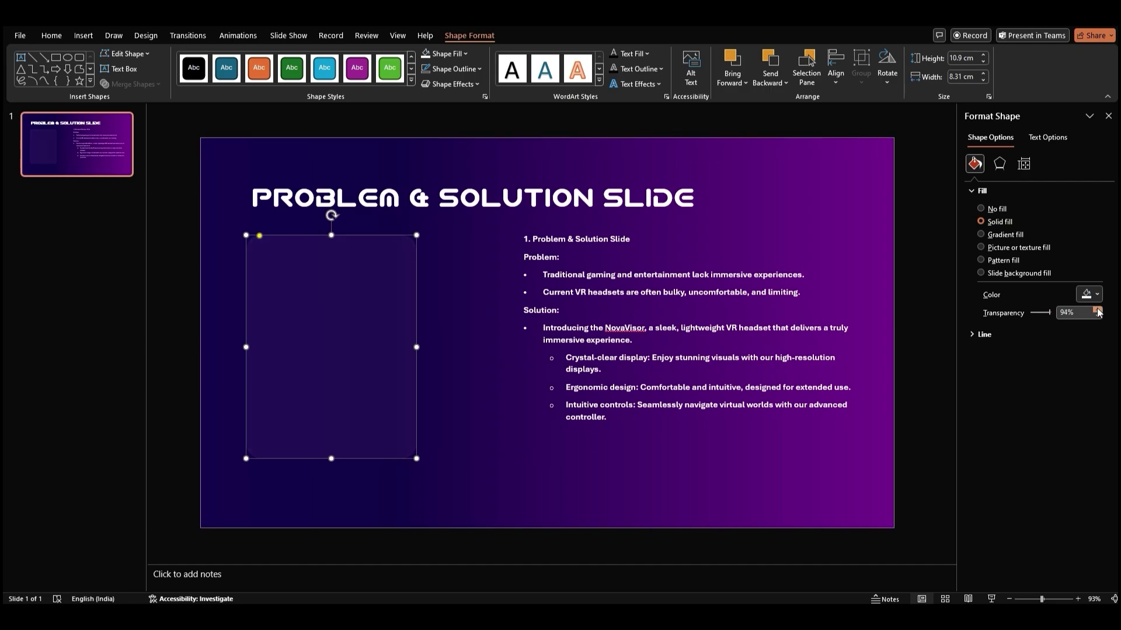
Step: Copy the "Problem:" heading from the pasted text into a new text box near the rounded rectangle's upper edge
double_click(540, 257)
key("ctrl+c")
left_click(52, 35)
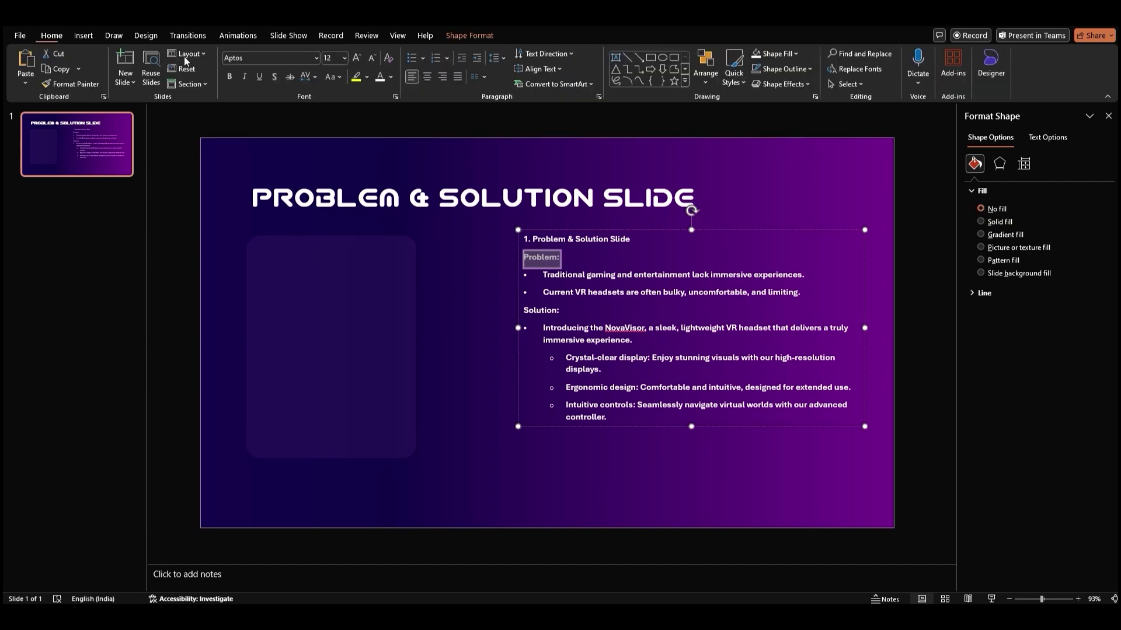
left_click(615, 57)
left_click_drag(253, 253, 407, 276)
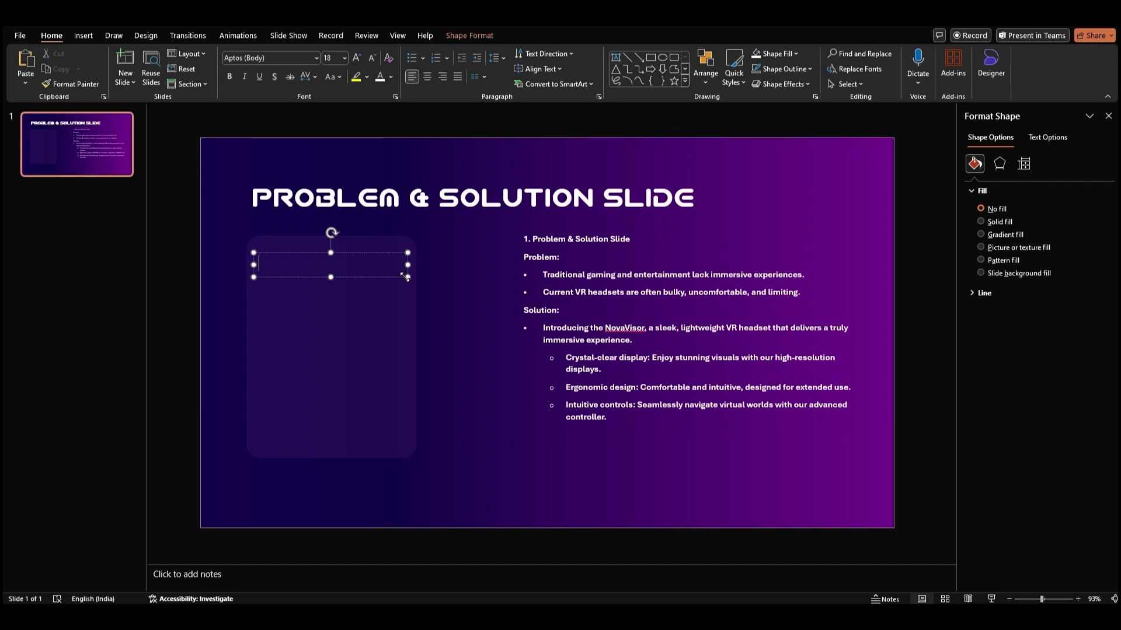
key("ctrl+v")
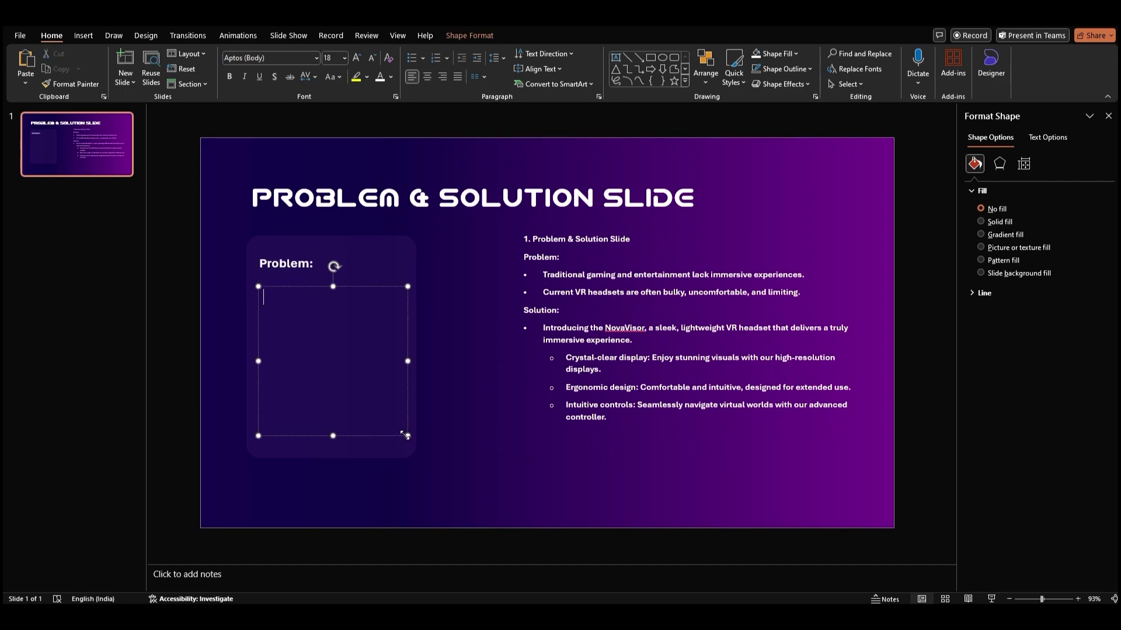
Step: Add the two Problem bullet points in a text box below the heading and format them as 12 pt, non-bold, gray text
type("Traditional gaming and entertainment lack immersive experiences. Current VR headsets are often bulky, uncomfortable, and limiting.")
key("BackSpace")
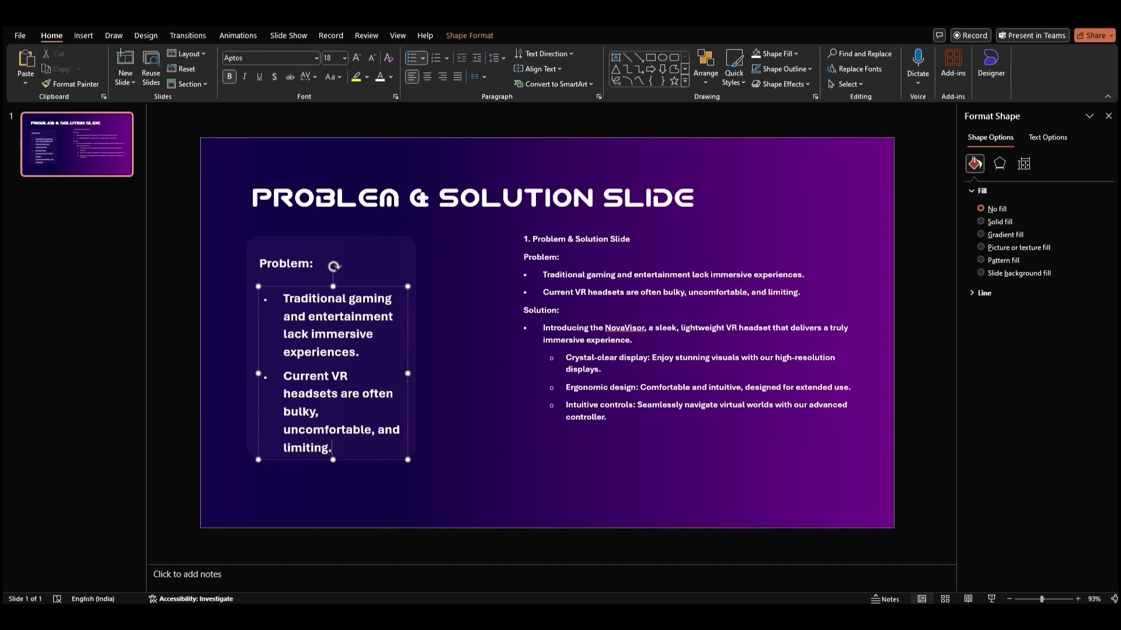
key("ctrl+a")
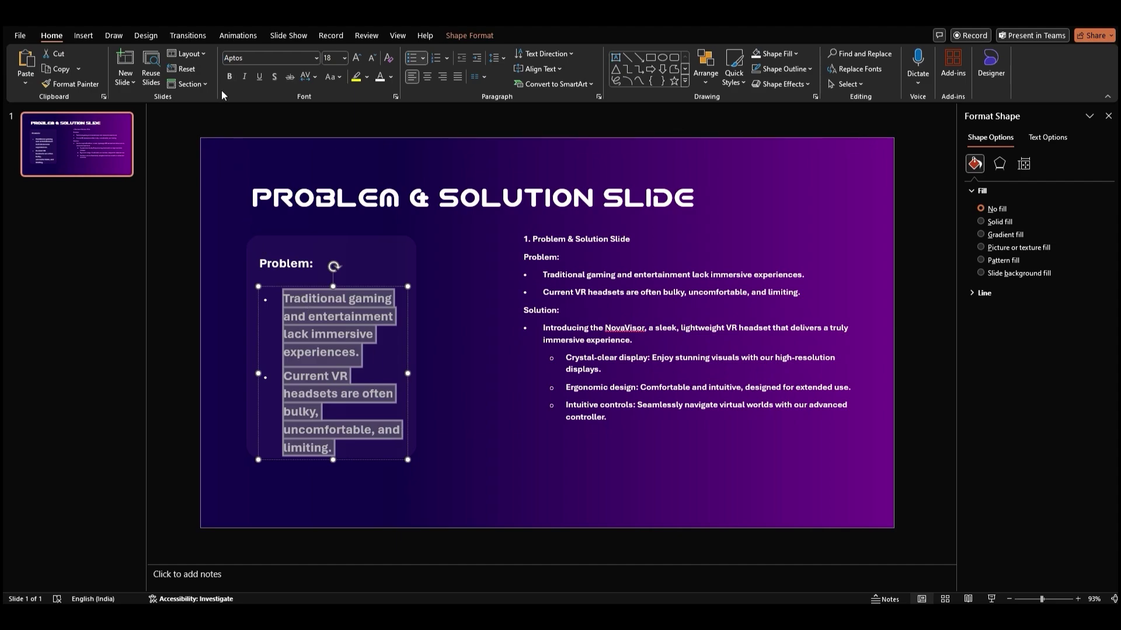
left_click(371, 58)
left_click(372, 57)
left_click(371, 58)
left_click(390, 77)
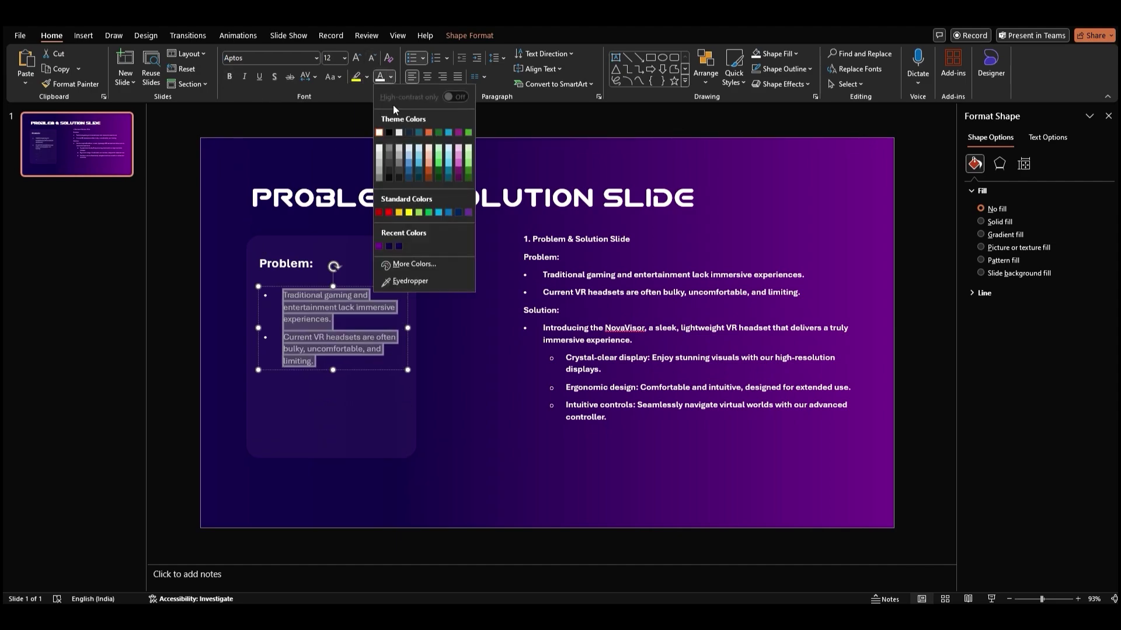
left_click(376, 163)
Step: Shift the Problem card with its heading and bullets slightly upward, and duplicate the whole card immediately to its right
left_click(309, 289)
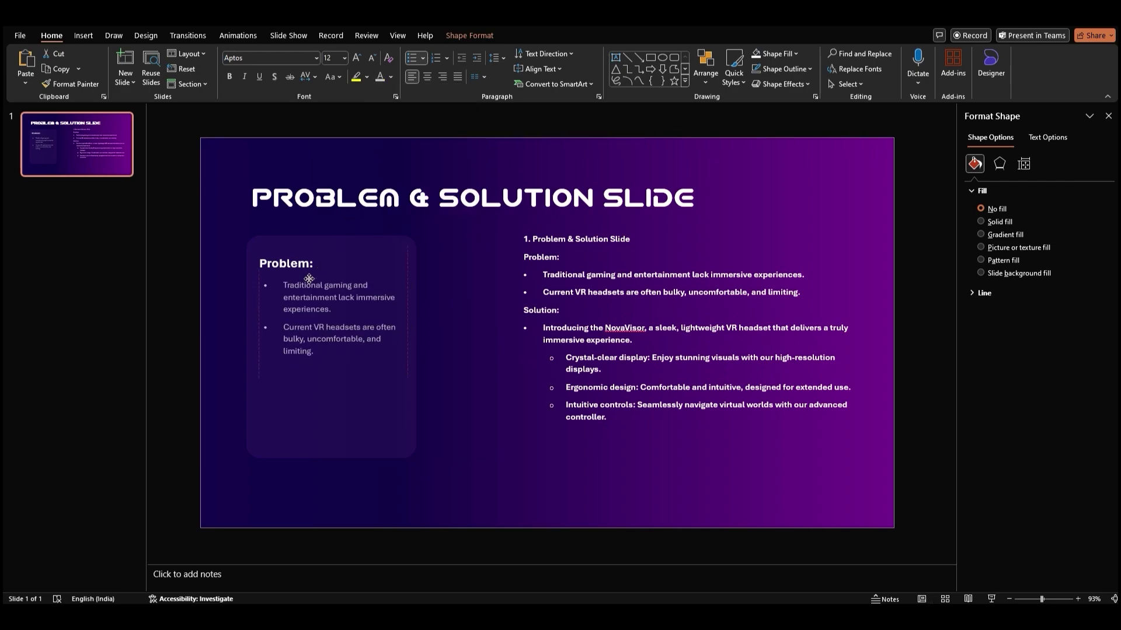
left_click(290, 263, "shift")
left_click(283, 243, "shift")
left_click_drag(282, 243, 282, 238)
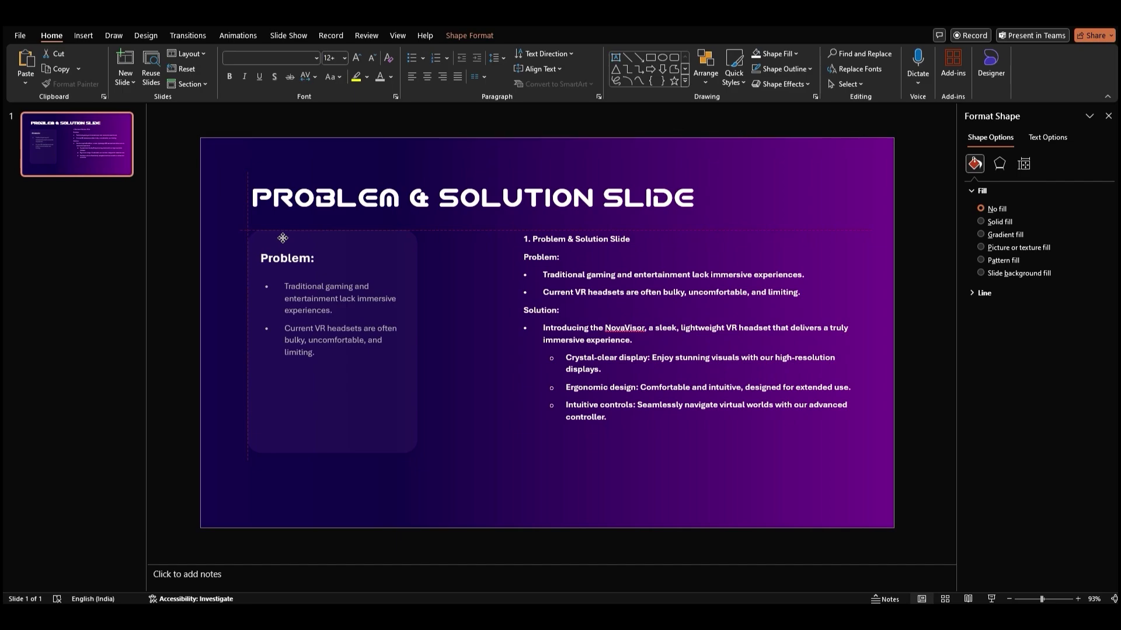
left_click_drag(283, 238, 461, 258)
Step: Move the pasted text block aside to clear the duplicated card and replace that card's heading with "Solution:"
left_click(638, 387)
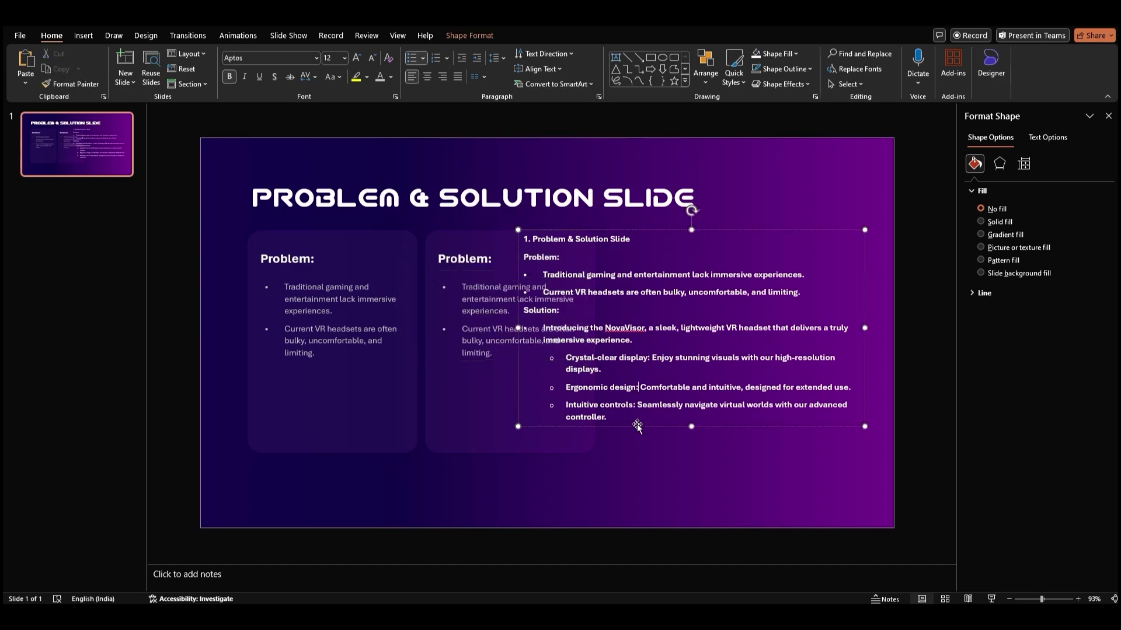
left_click_drag(638, 426, 726, 426)
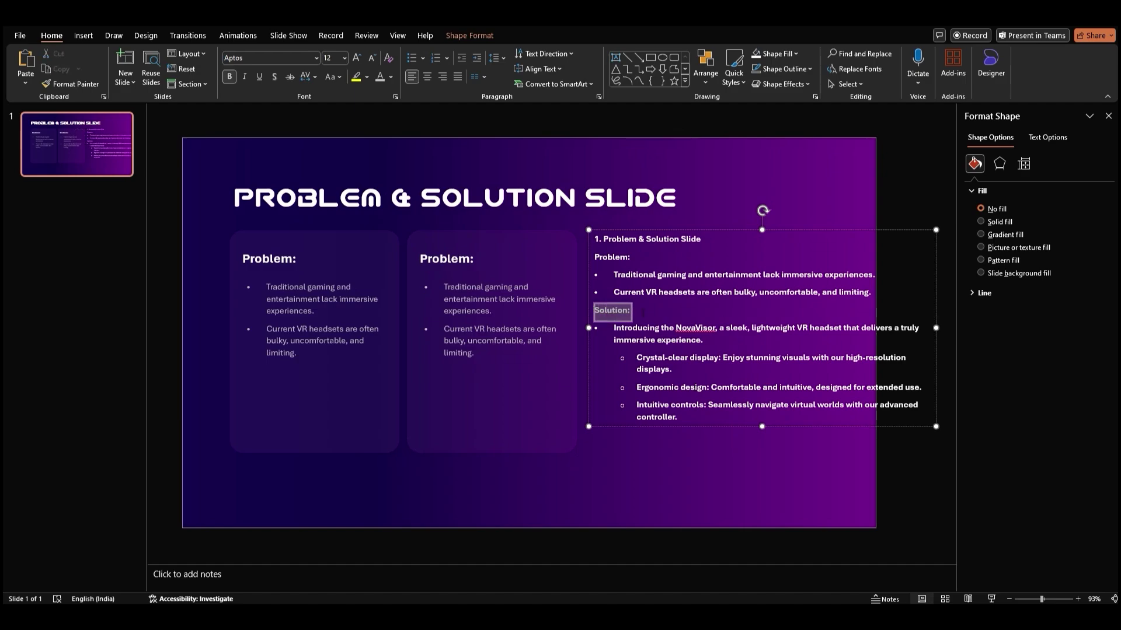
left_click(455, 259)
triple_click(455, 258)
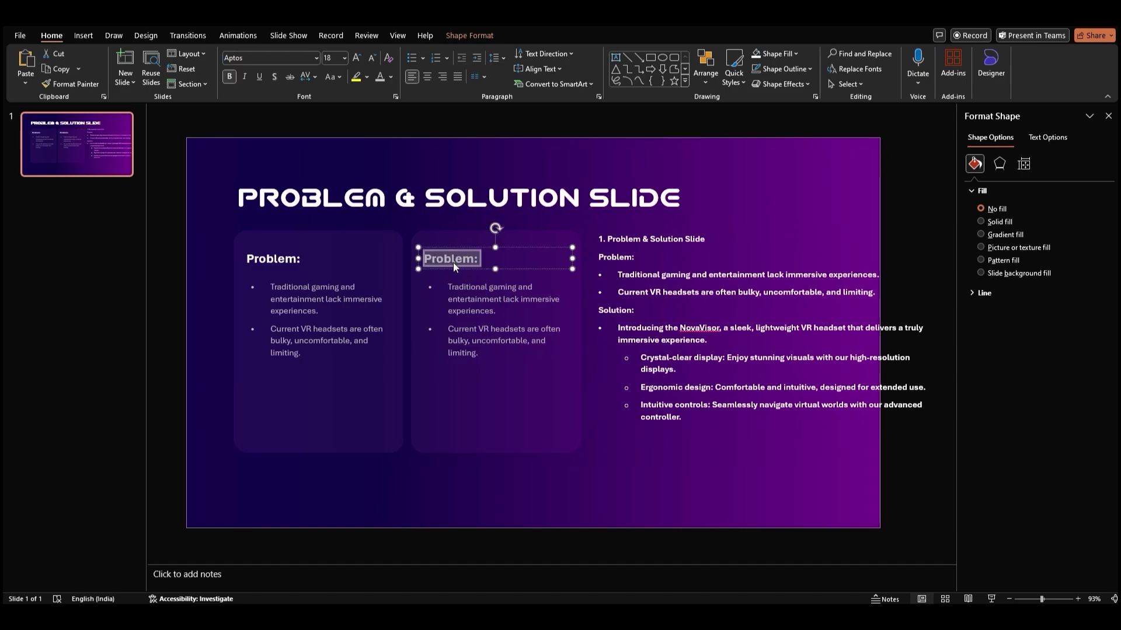
right_click(453, 261)
left_click(534, 332)
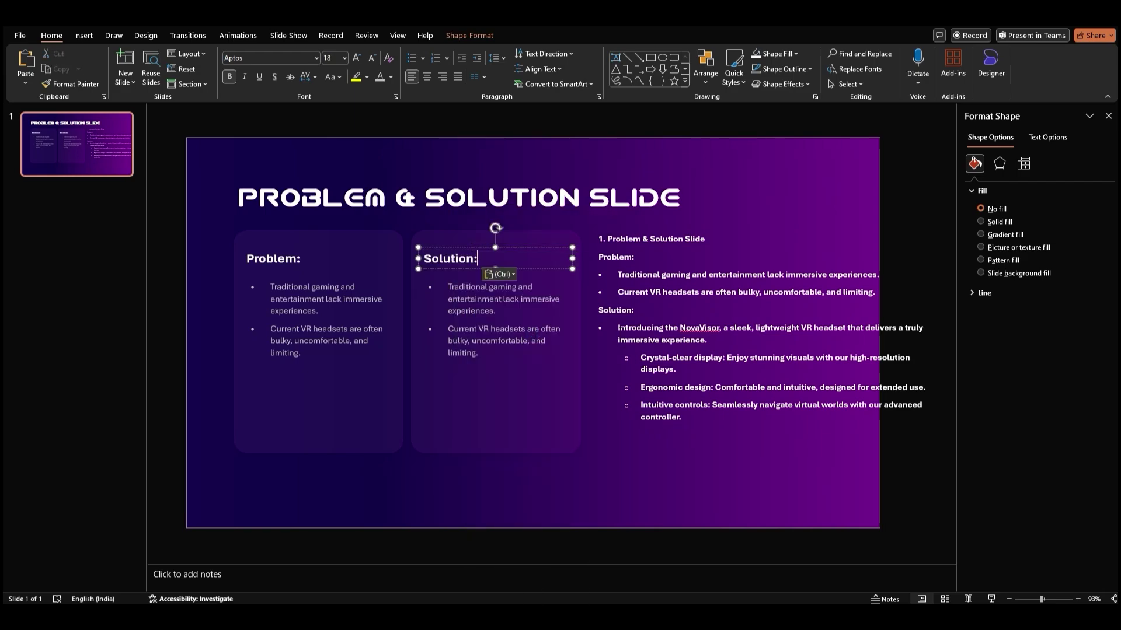
Step: Replace the second card's bullets with the pasted Solution text in the card's formatting, and remove the bullet from the NovaVisor introduction
left_click_drag(617, 327, 681, 416)
key("ctrl+c")
left_click(472, 333)
key("ctrl+a")
right_click(472, 333)
left_click(560, 323)
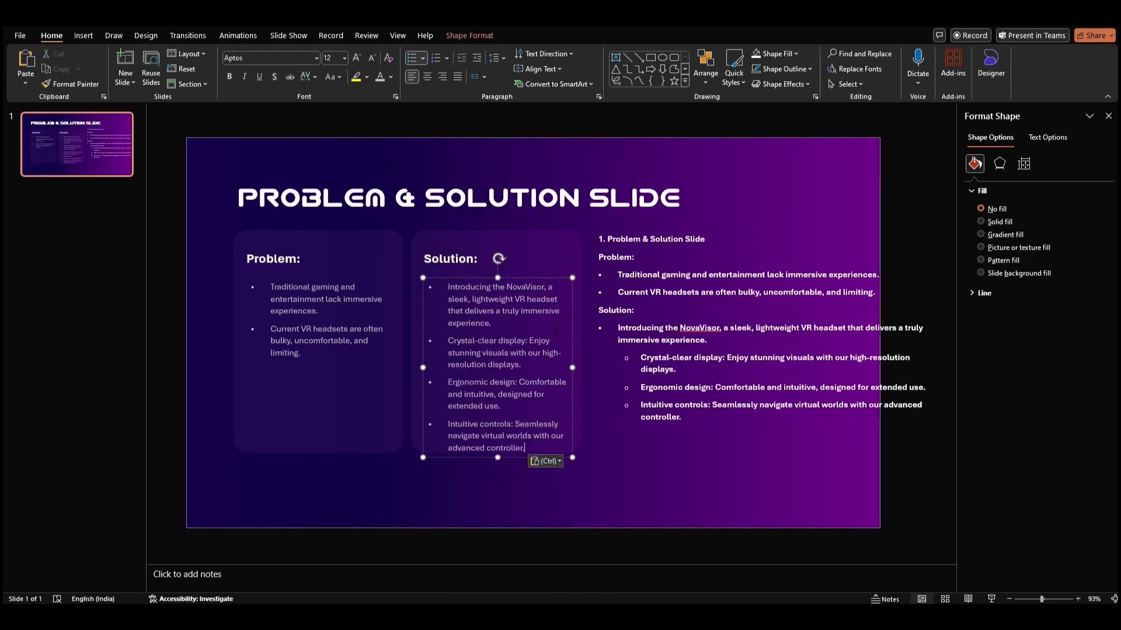
left_click(412, 58)
left_click(586, 464)
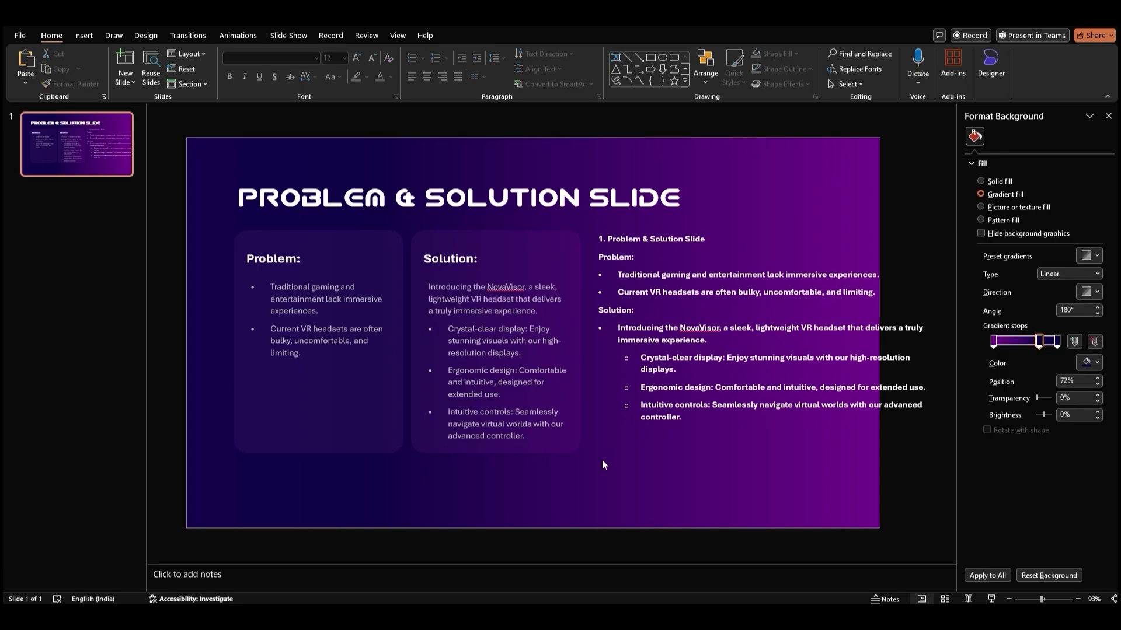
Step: Reapply bullets to the three feature points in the Solution card to tighten their indent
left_click_drag(447, 331, 536, 442)
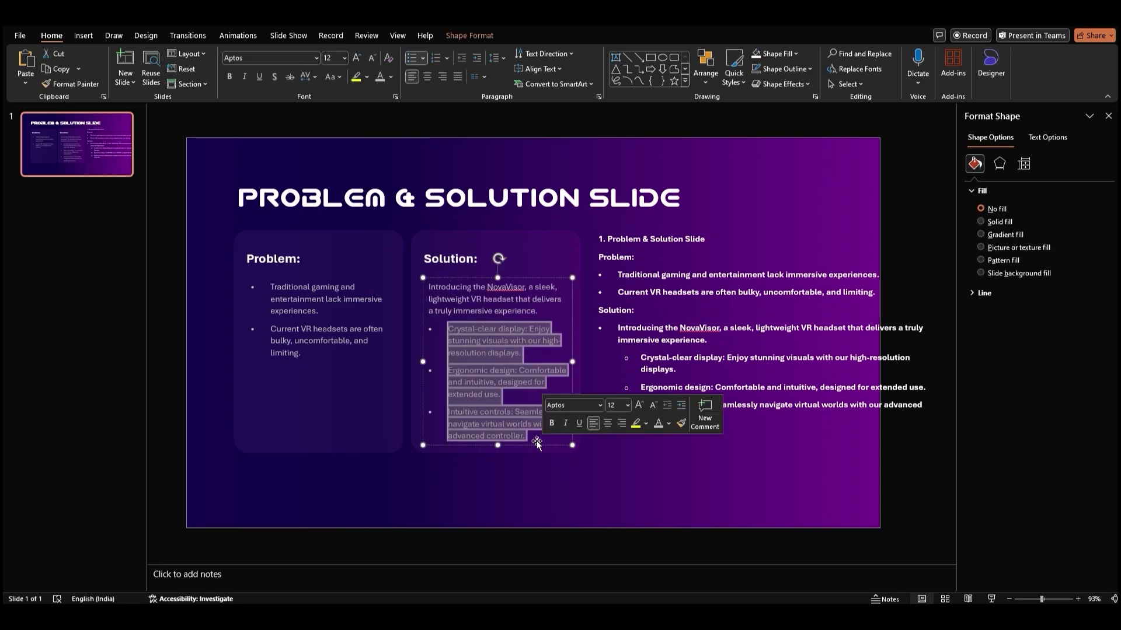
left_click(416, 58)
left_click(415, 58)
key("Escape")
key("Escape")
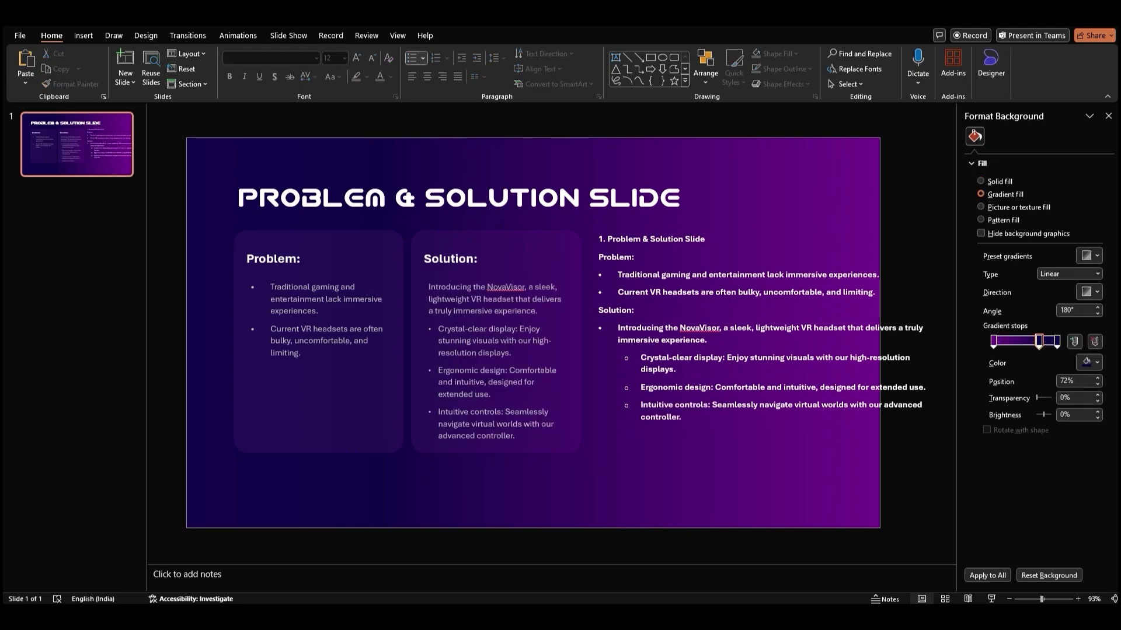
Step: Reapply bullets to the two points in the Problem card so their indent matches the Solution card
left_click_drag(252, 285, 373, 354)
left_click(415, 58)
left_click(415, 58)
left_click(313, 409)
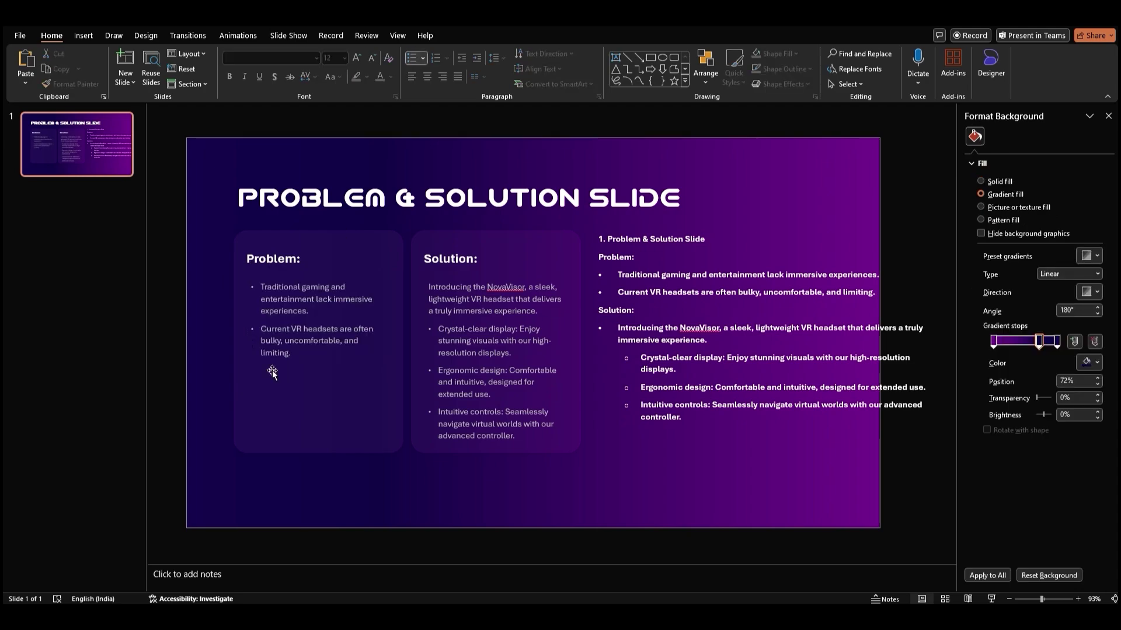
left_click(312, 409)
Step: Nudge the body text of both cards up toward the headings and delete the leftover pasted text block
left_click(450, 275)
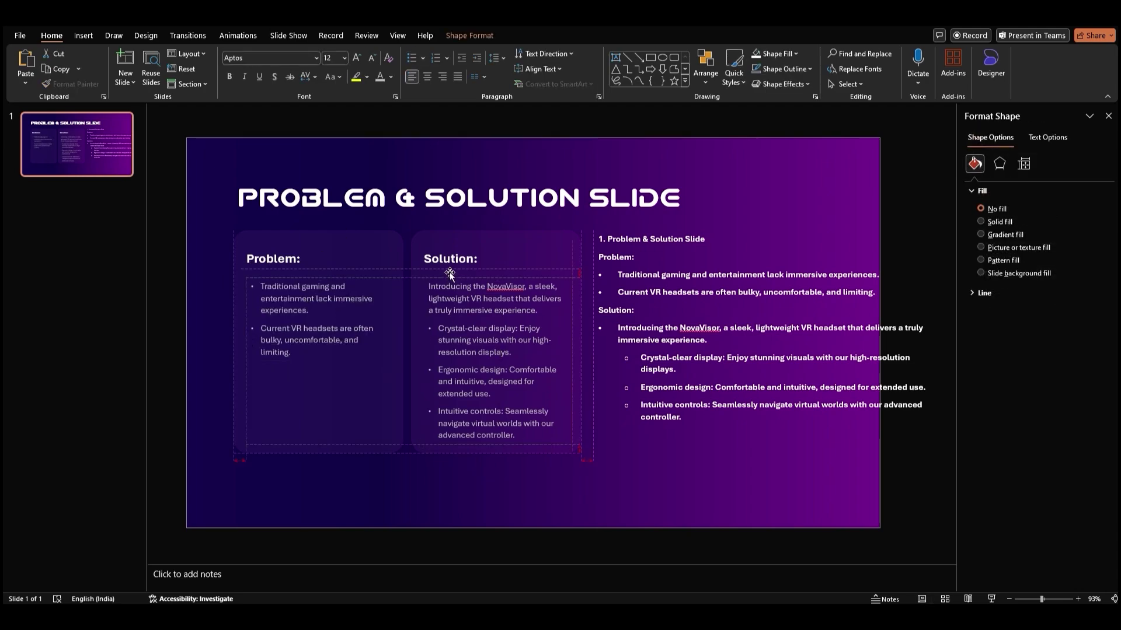
key("Up")
key("Up")
key("Up")
key("Up")
left_click(629, 480)
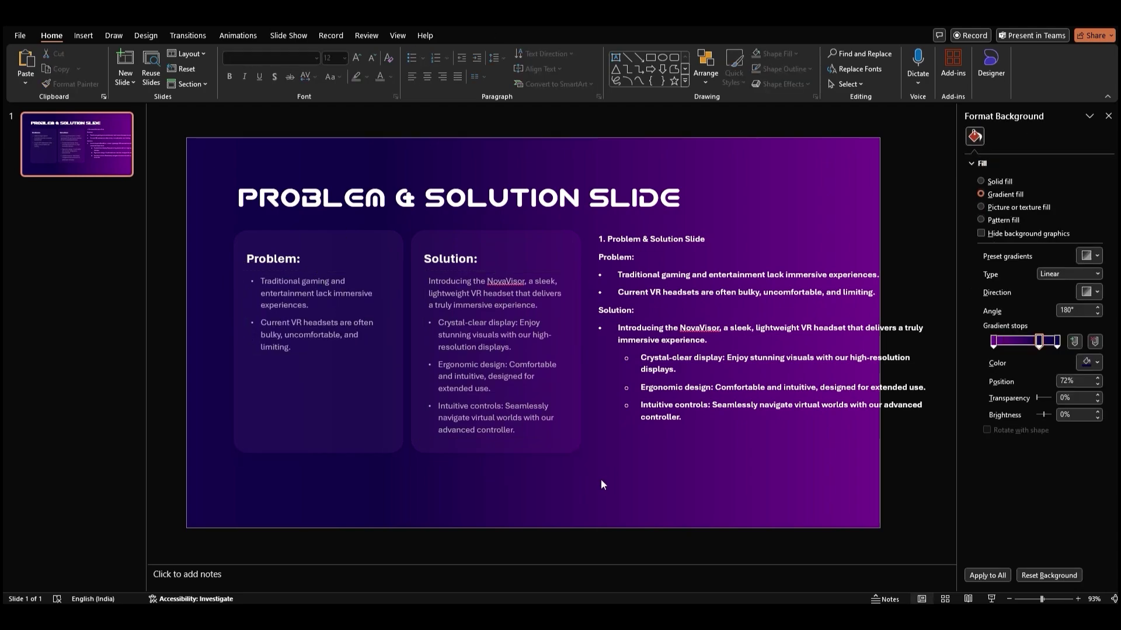
left_click(699, 427)
key("Delete")
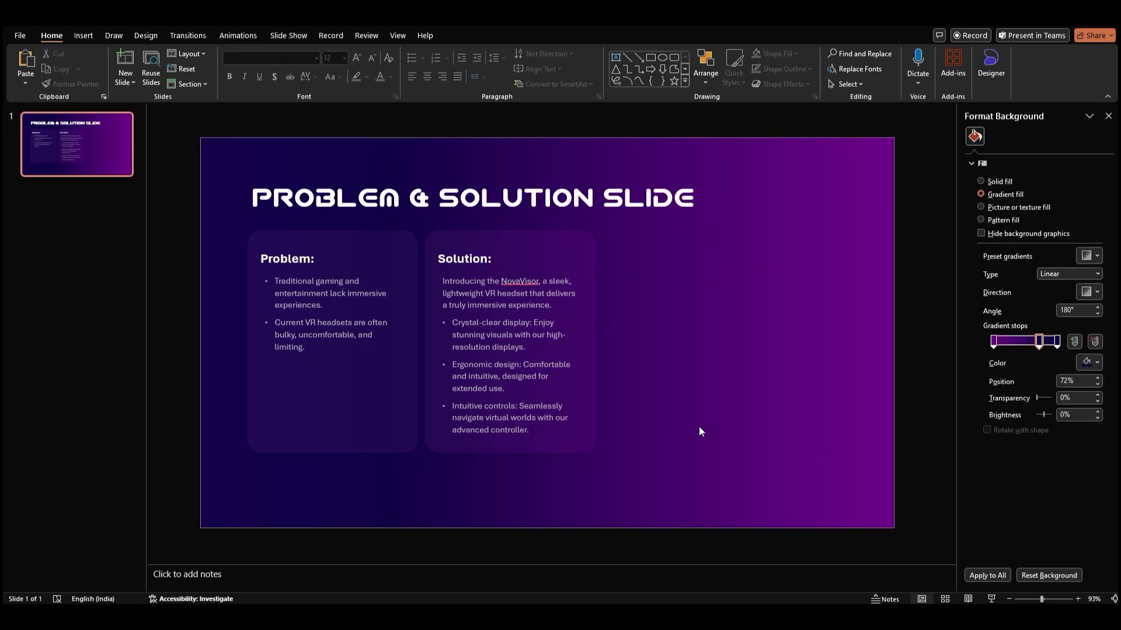
Step: Insert the desktop computer with the owl wallpaper from the Microsoft Products category of the online 3D models
left_click(83, 36)
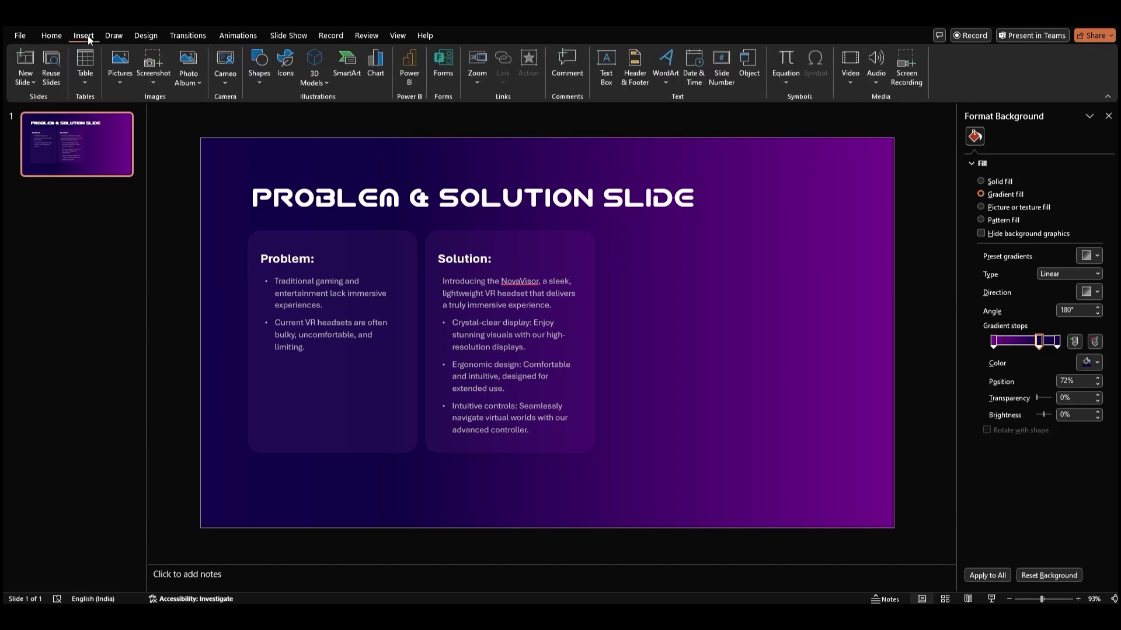
left_click(308, 82)
left_click(334, 133)
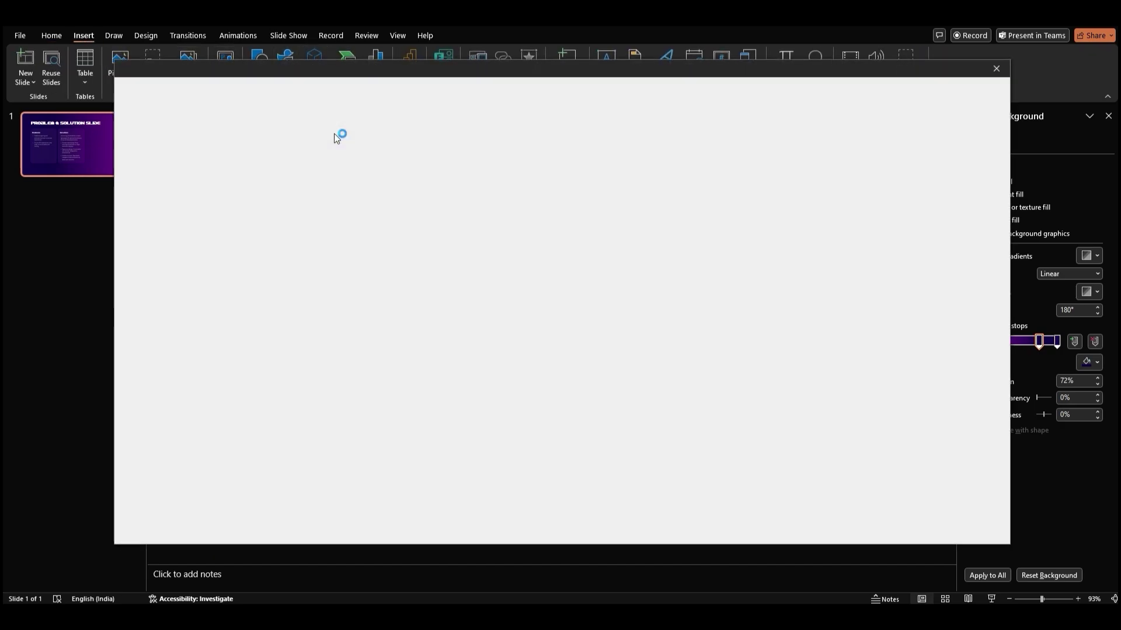
scroll(385, 300, "down", 1)
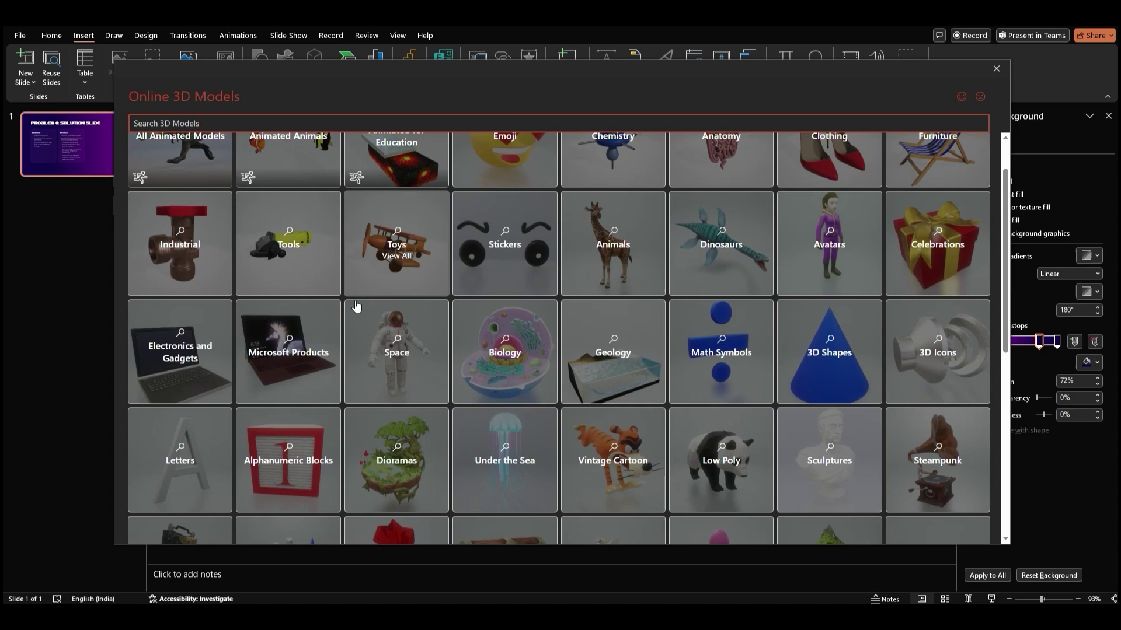
left_click(303, 365)
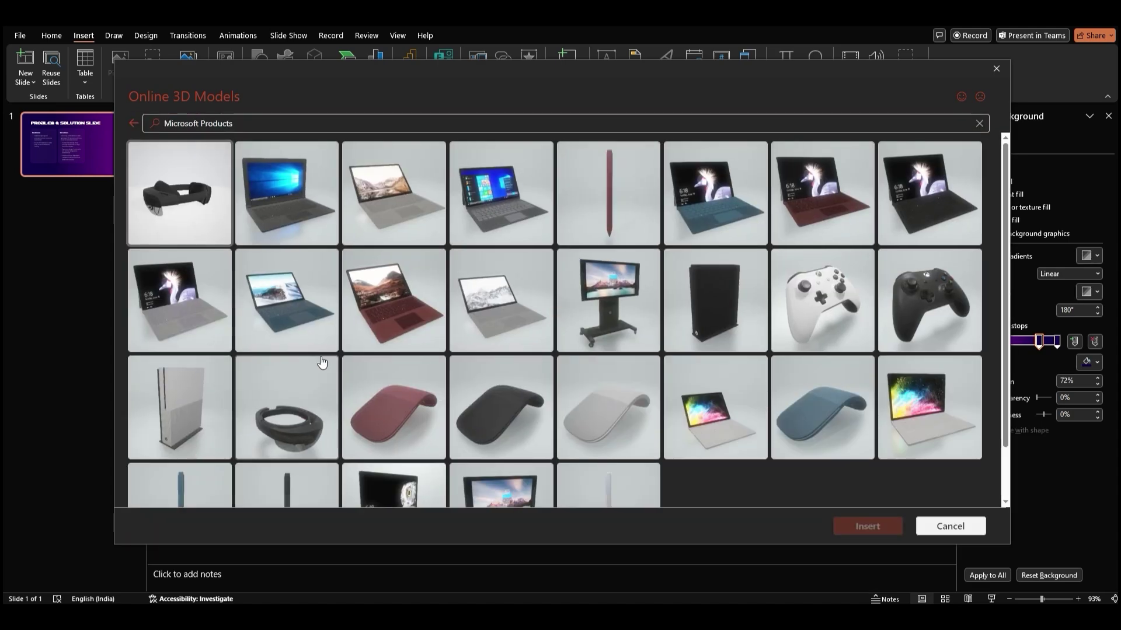
scroll(604, 357, "down", 1)
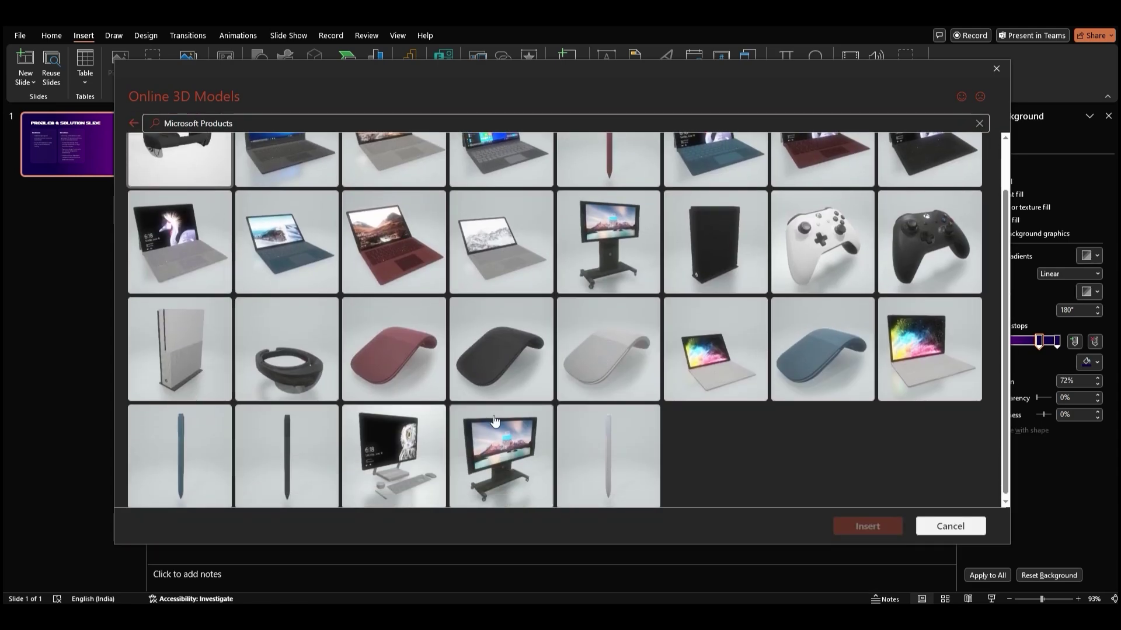
left_click(423, 448)
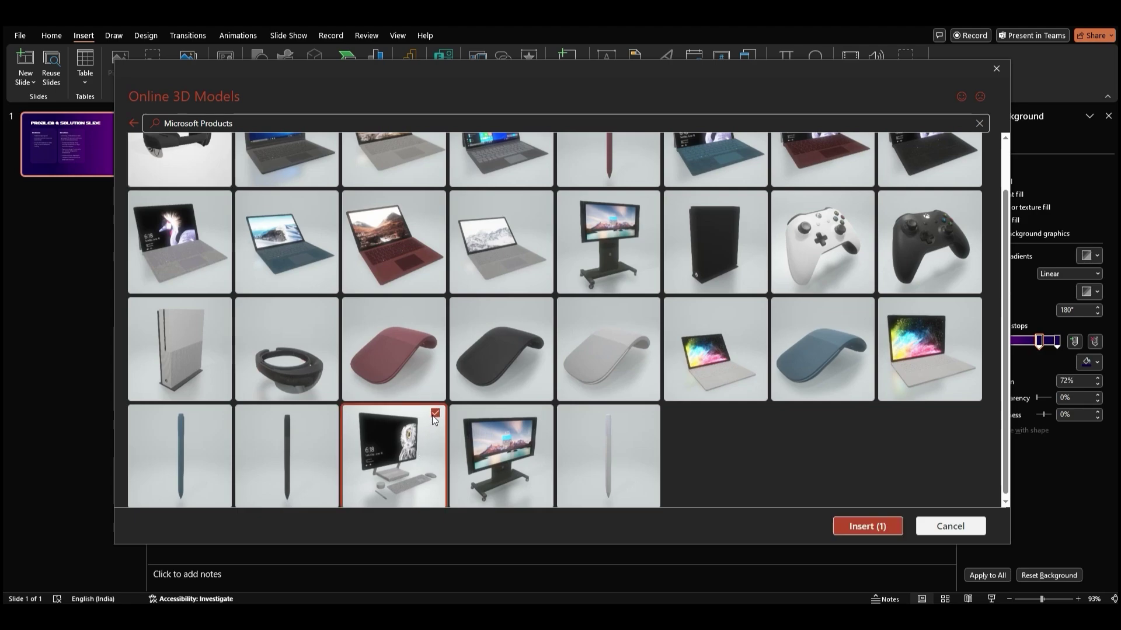
left_click(877, 528)
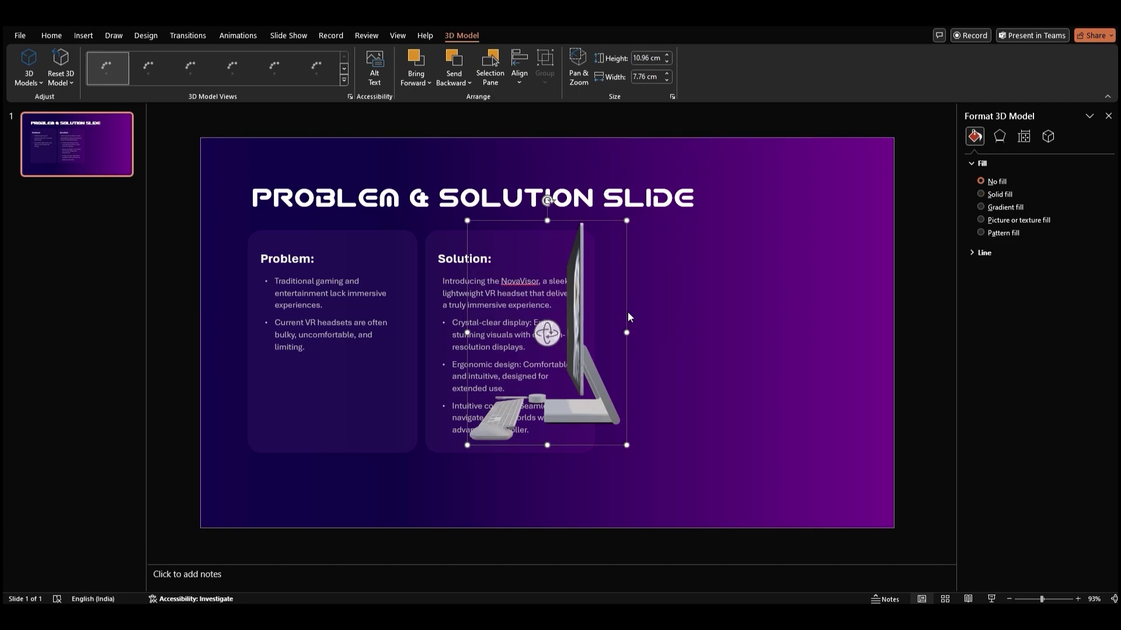
Step: Place the 3D computer beside the Solution card, rotate it so the screen faces the viewer, and enlarge it
left_click_drag(628, 311, 802, 313)
left_click_drag(725, 327, 836, 350)
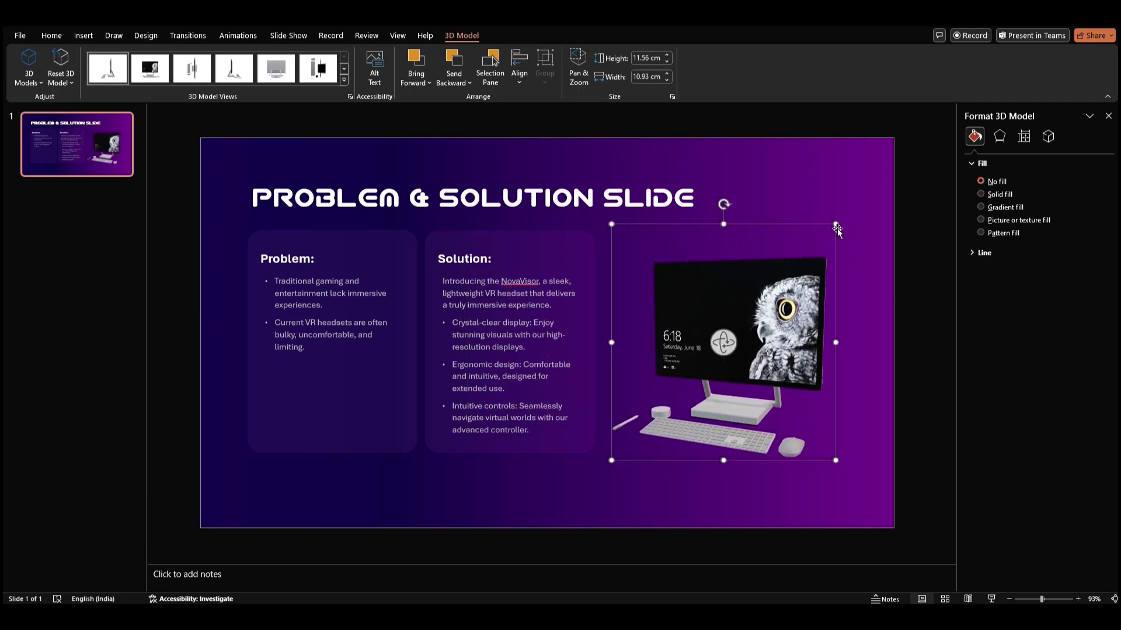
left_click_drag(835, 225, 858, 214)
left_click_drag(849, 217, 858, 186)
left_click_drag(716, 336, 697, 344)
left_click(498, 494)
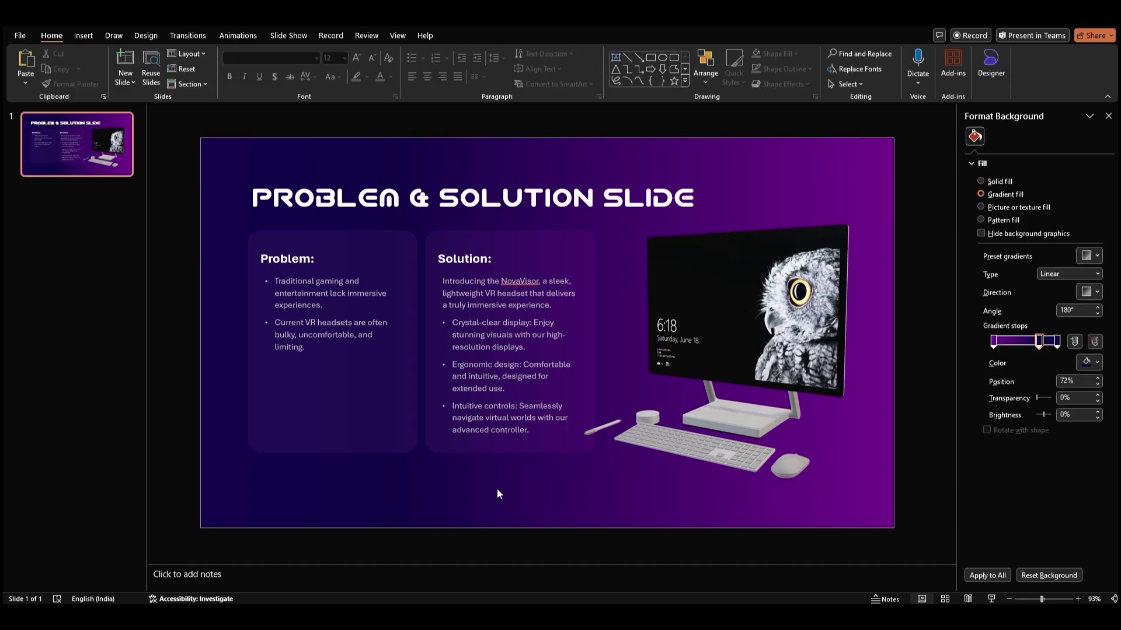
left_click(590, 217)
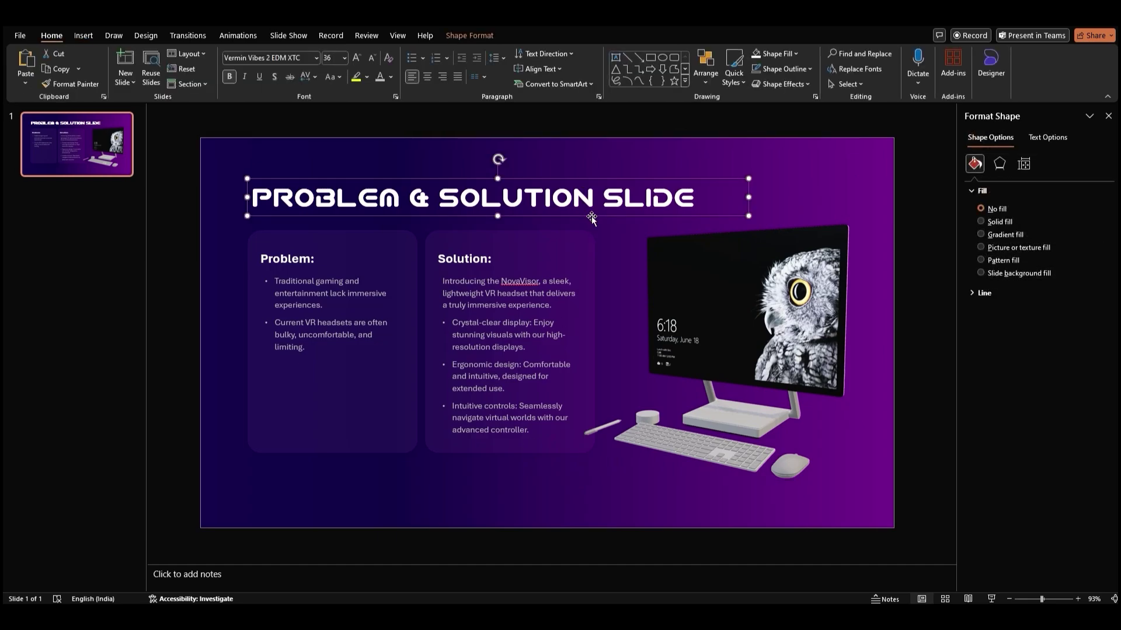
left_click(307, 160)
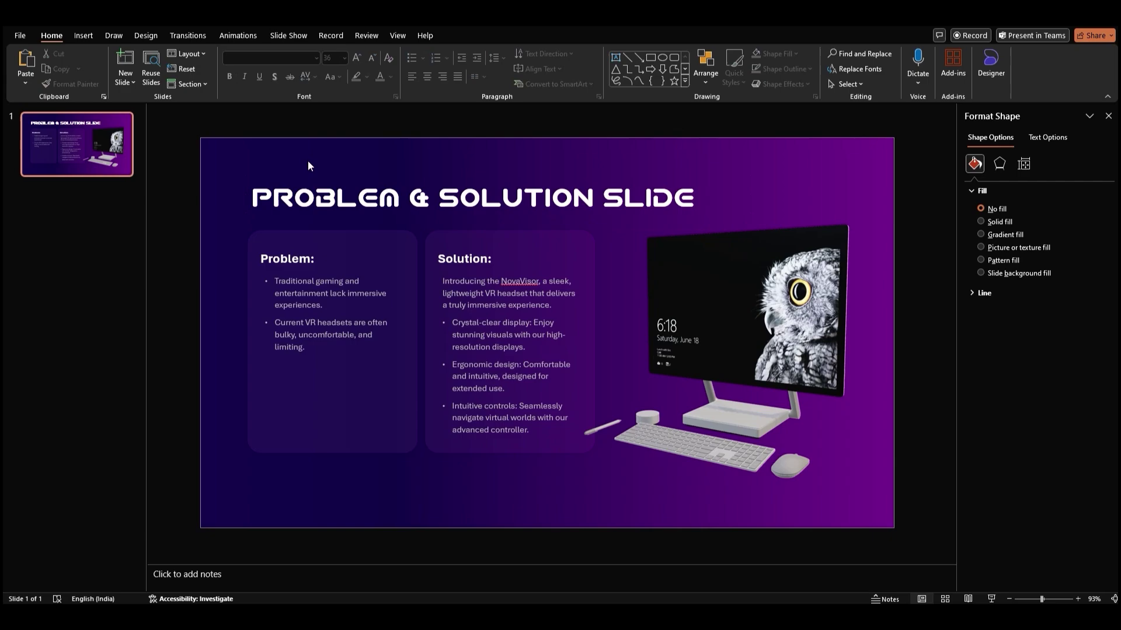
Step: Insert the four decorative graphics from the device: the slanted outline, the sphere with network lines, the cube outline and the plain sphere
left_click(82, 37)
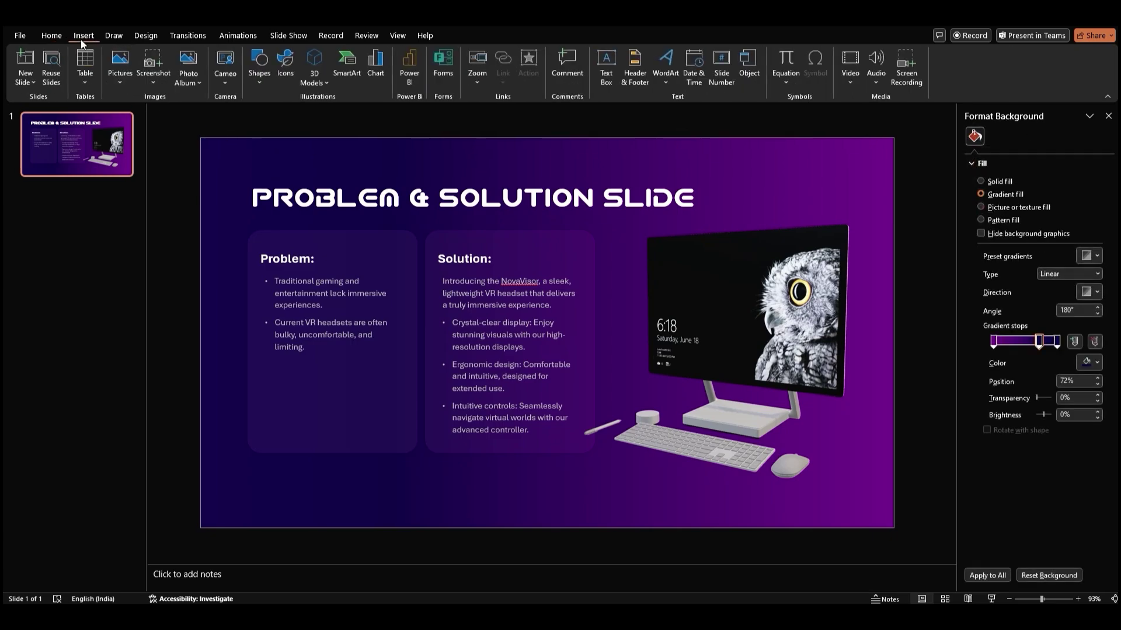
left_click(124, 80)
left_click(139, 119)
left_click(140, 117)
left_click(327, 93, "shift")
key("Return")
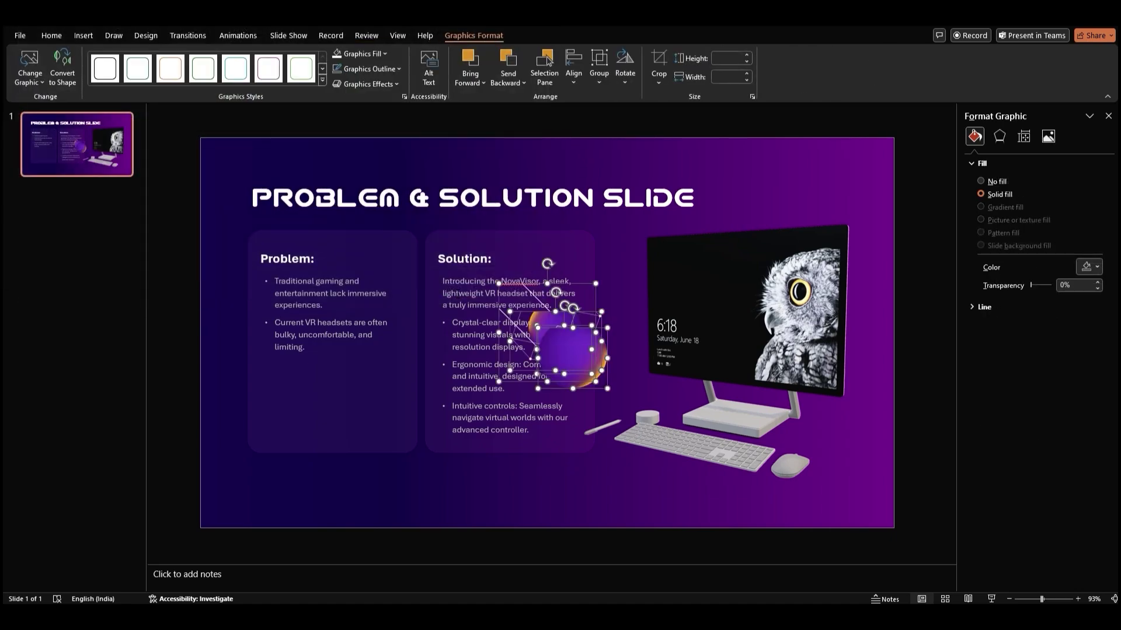
Step: Convert the plain sphere graphic to a shape and move it to the slide's lower-right corner near the computer mouse
left_click(604, 477)
left_click(579, 352)
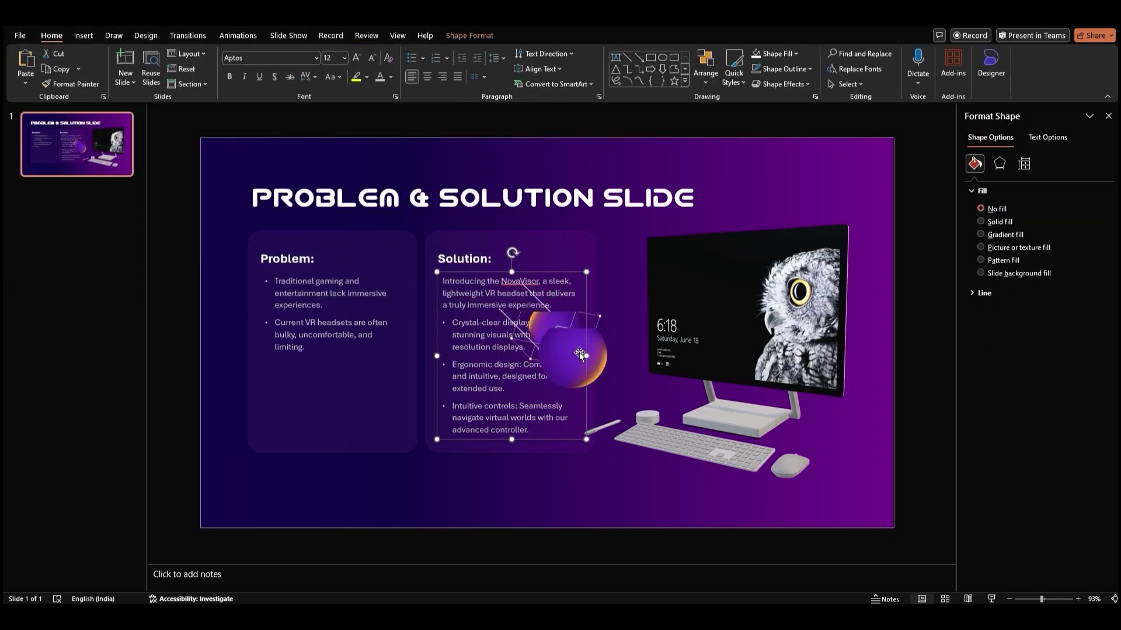
left_click(600, 365)
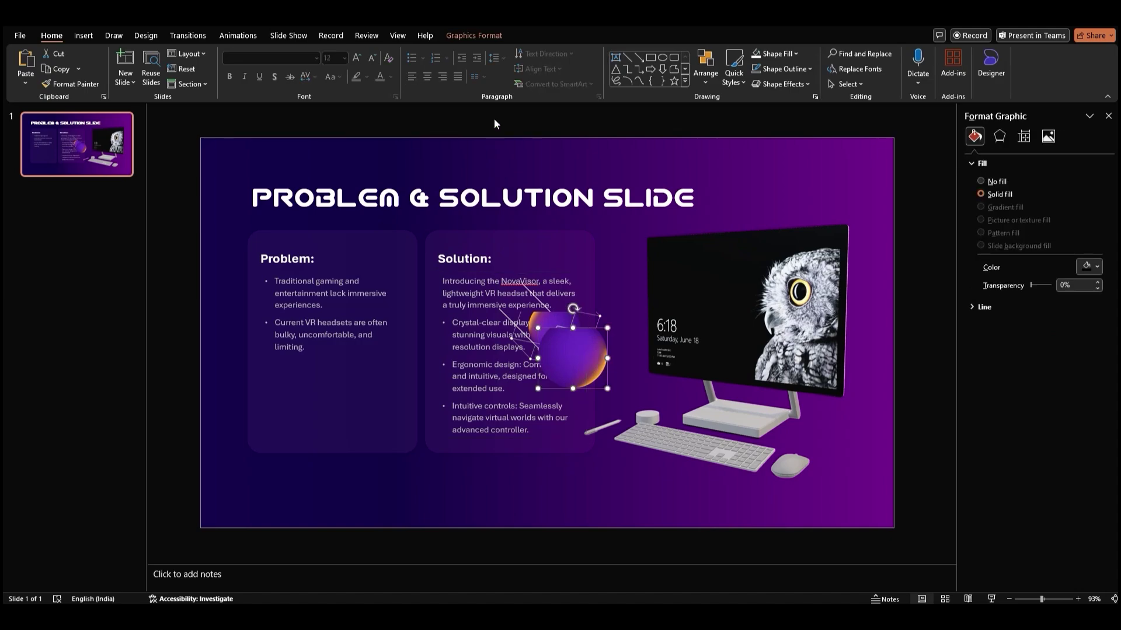
left_click(471, 37)
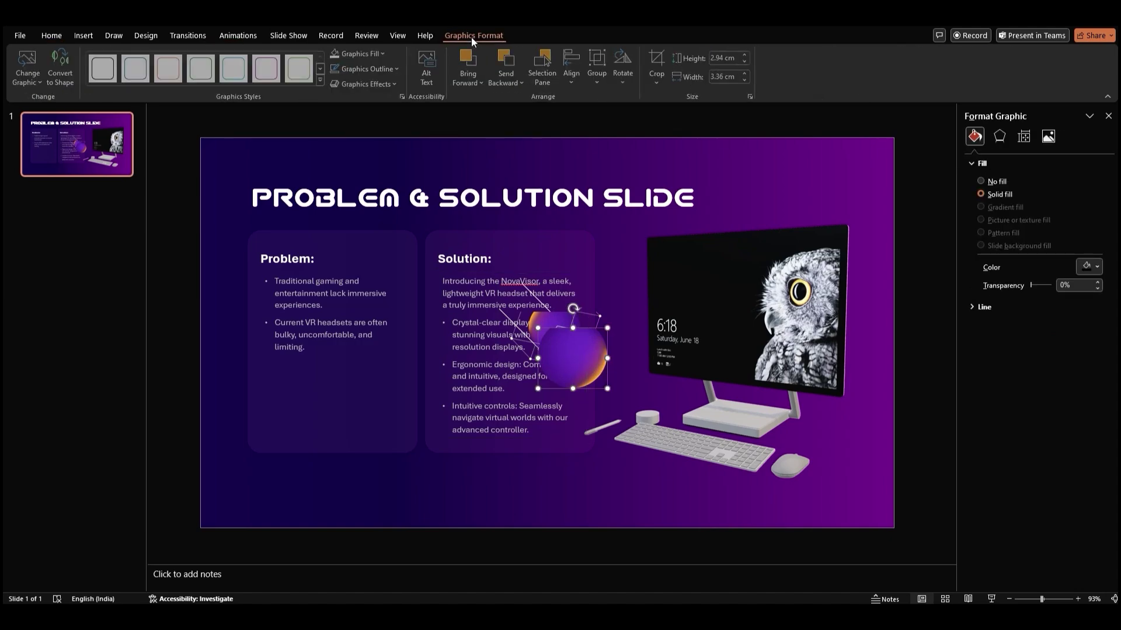
left_click(63, 67)
left_click_drag(586, 356, 835, 479)
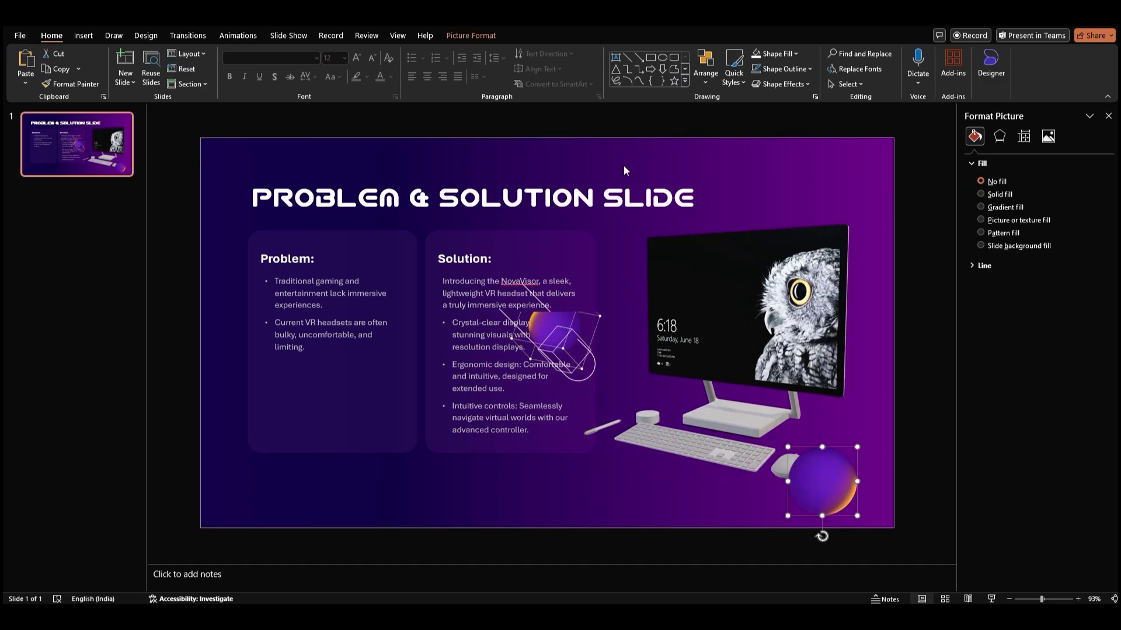
Step: Convert the three remaining decorative graphics on the Solution card to shapes
left_click_drag(634, 132, 462, 449)
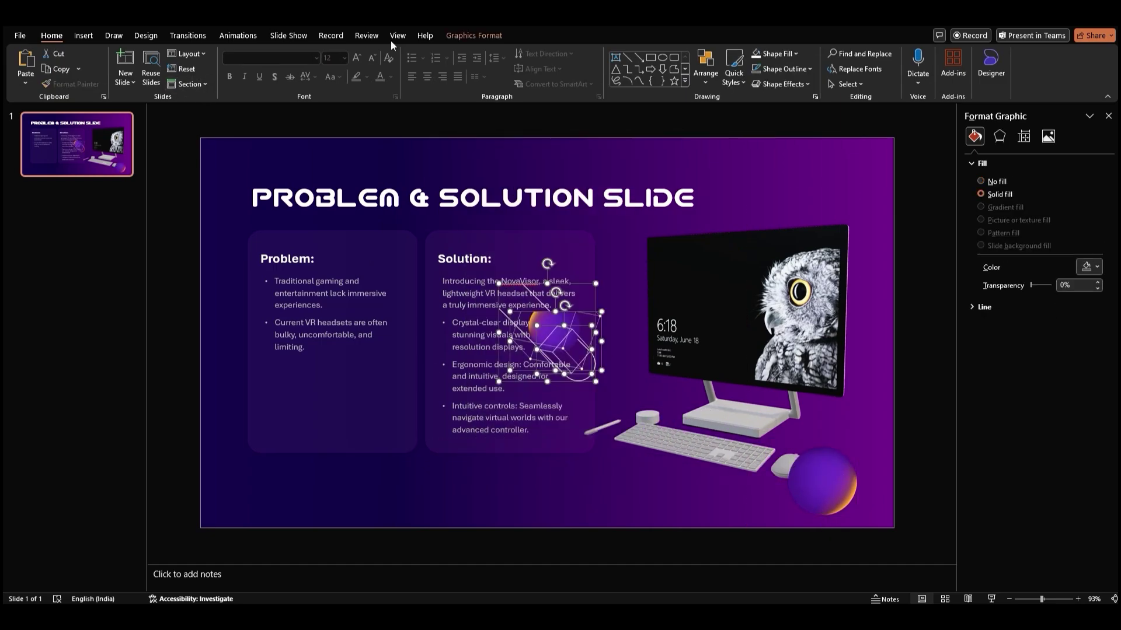
left_click(474, 35)
left_click(63, 64)
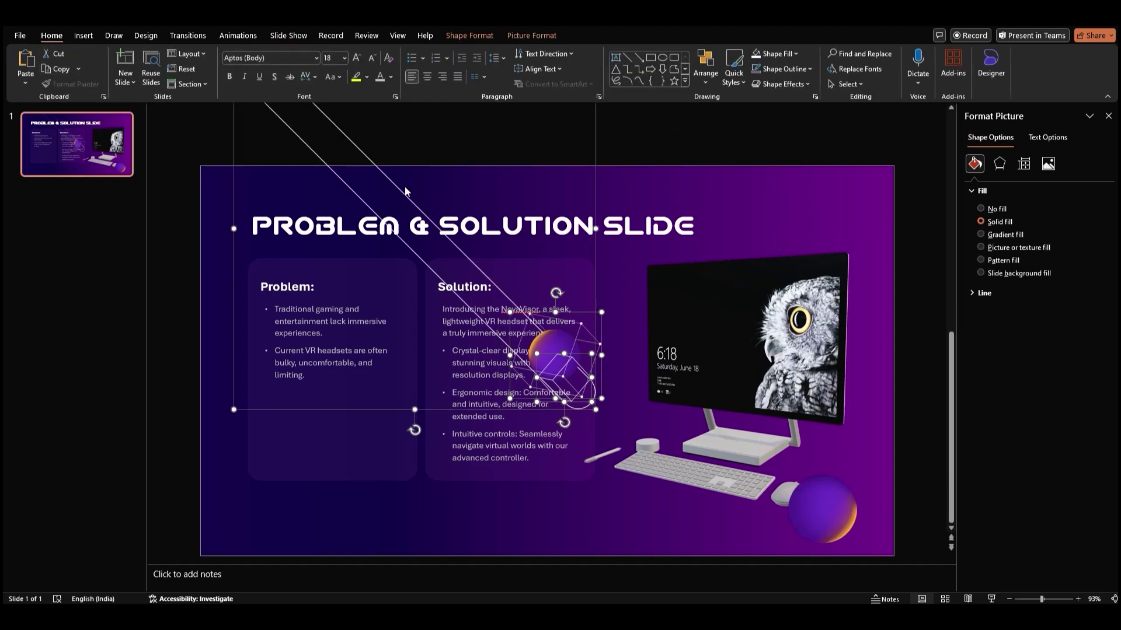
Step: Position the slanted outline across the slide's lower-left edge, the networked sphere at the upper-left corner, and the cube outline by the lower-right sphere
left_click(627, 148)
left_click_drag(385, 177, 199, 371)
left_click_drag(619, 288, 298, 136)
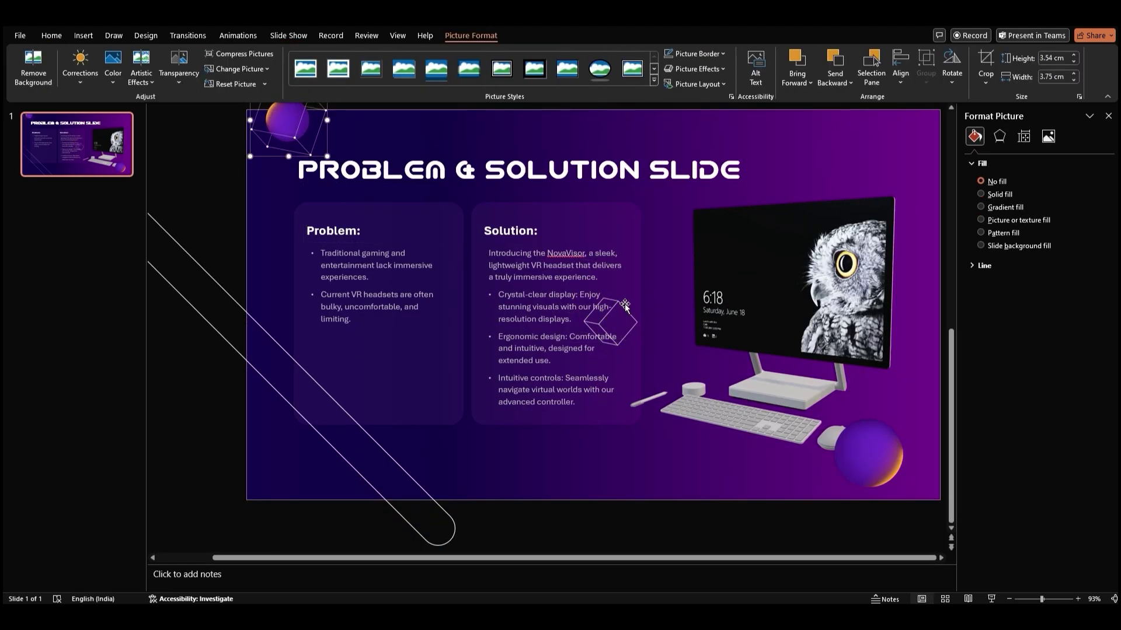
left_click_drag(624, 305, 901, 471)
Step: Shrink the lower-right sphere and place a smaller copy, about 0.88 cm high, behind the monitor's upper-left corner
left_click(863, 442)
left_click_drag(834, 419, 701, 213)
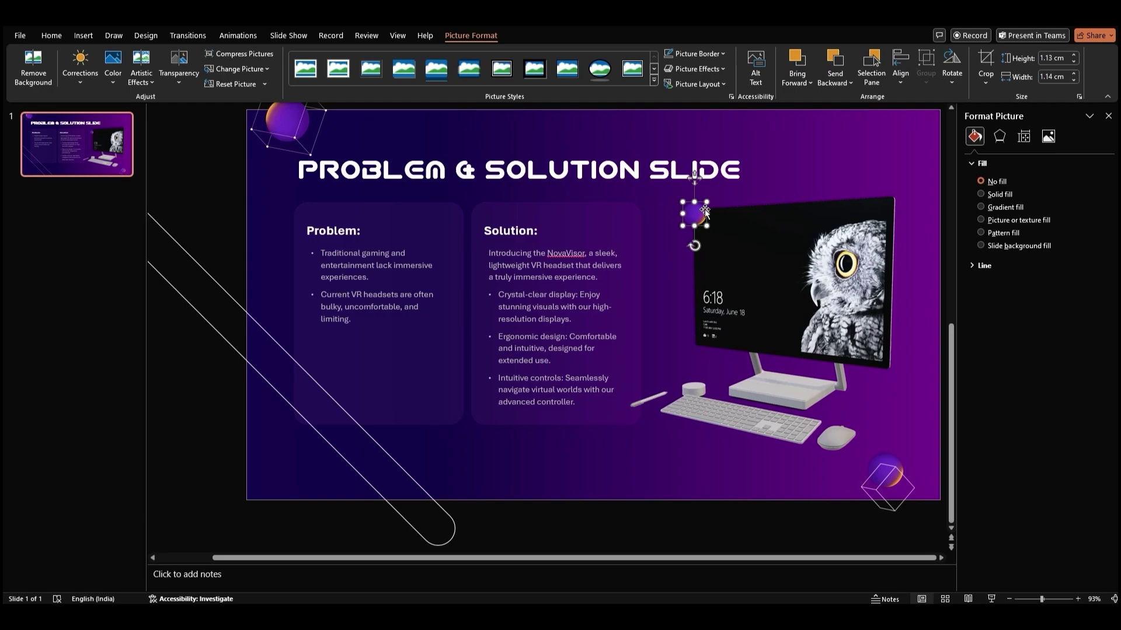
left_click_drag(707, 202, 694, 213)
right_click(692, 213)
left_click(756, 359)
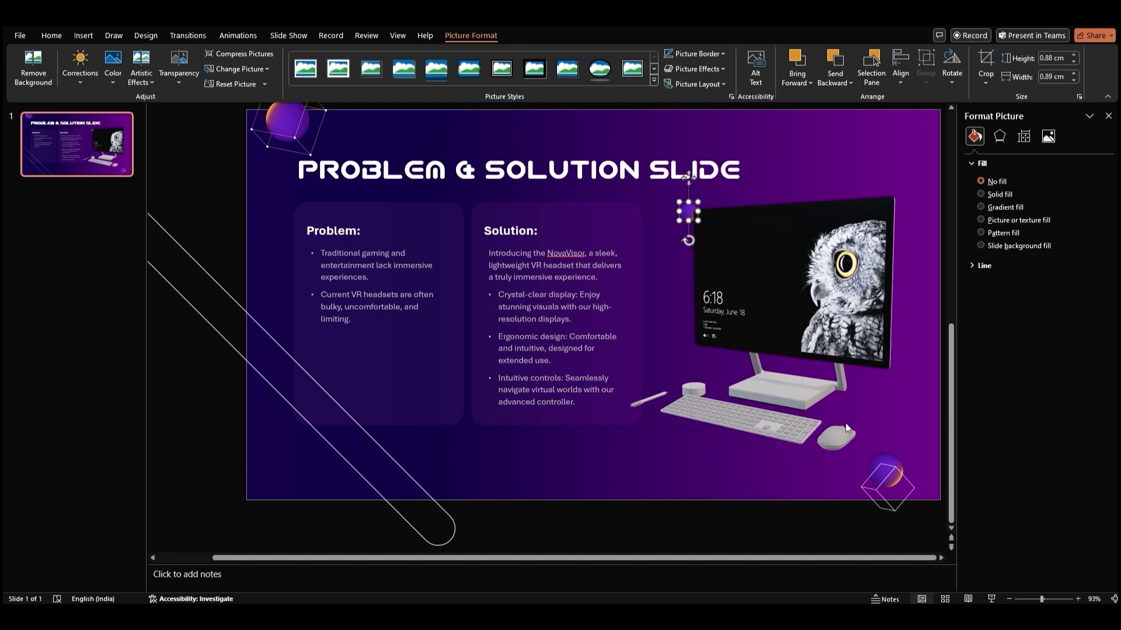
Step: Move the cube outline and its sphere to the slide's lower-right corner, and hide the slanted outline, Graphic 14
left_click_drag(889, 479, 919, 486)
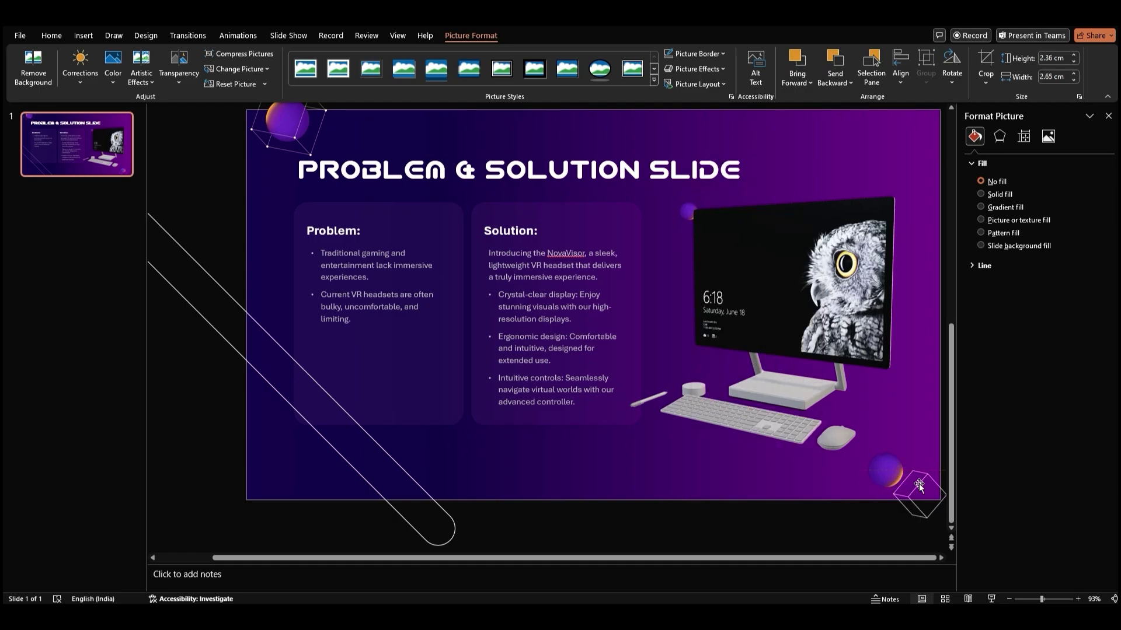
left_click(279, 343)
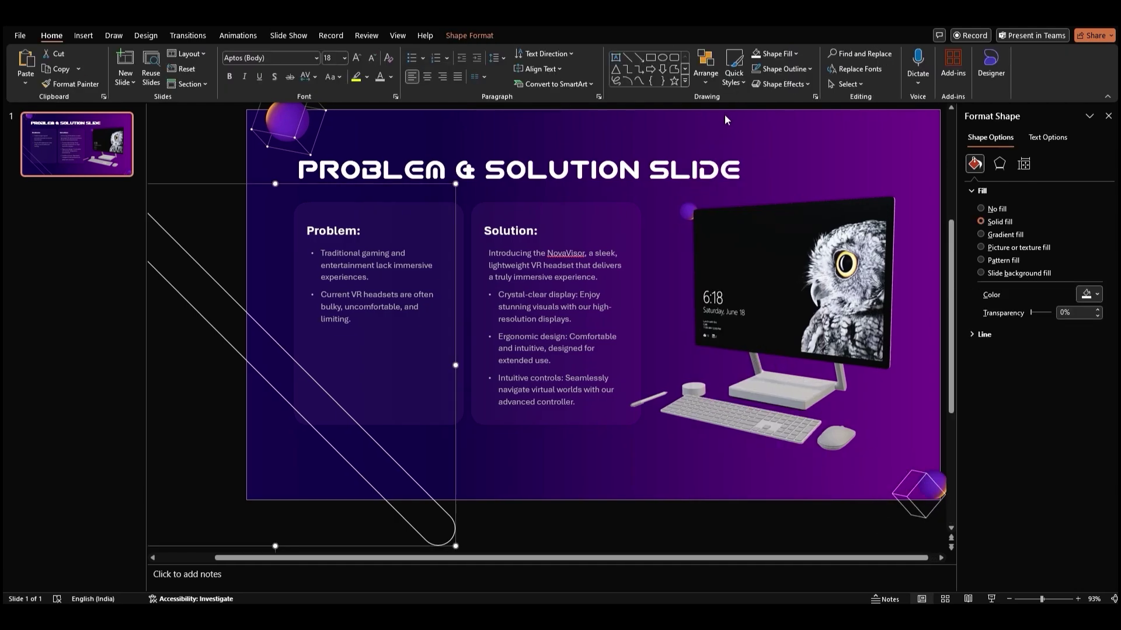
left_click(851, 84)
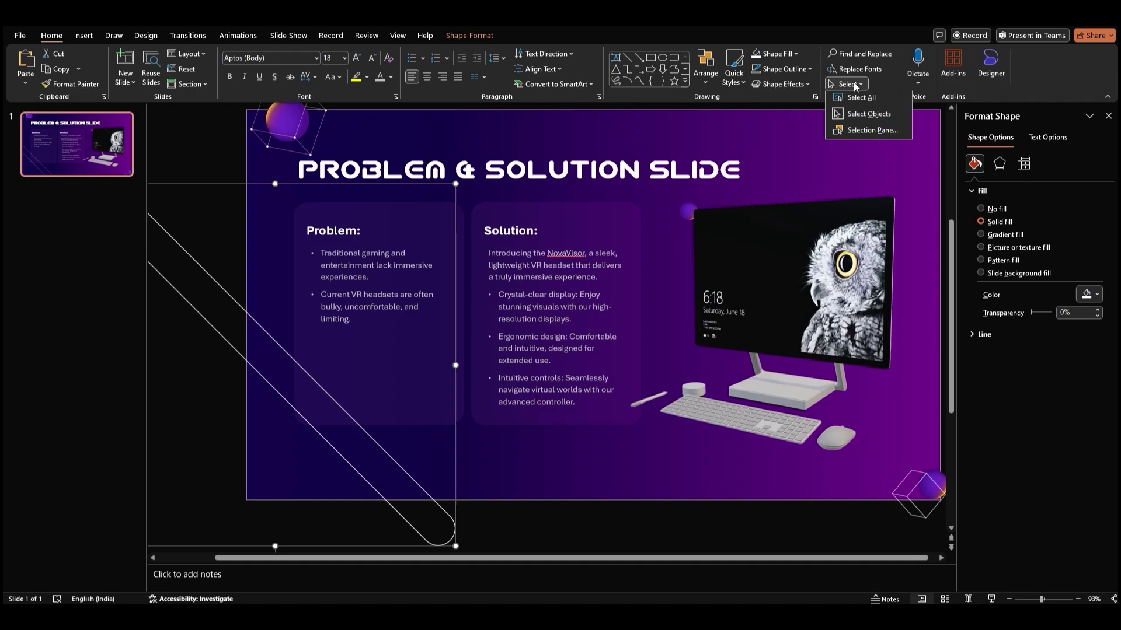
left_click(856, 131)
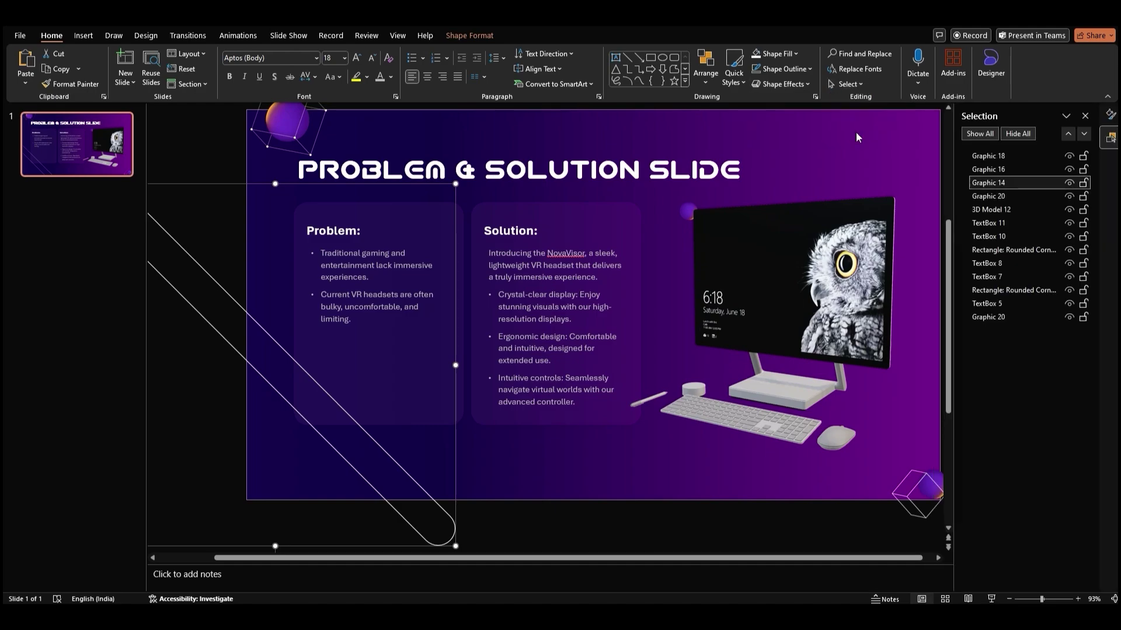
left_click(1069, 183)
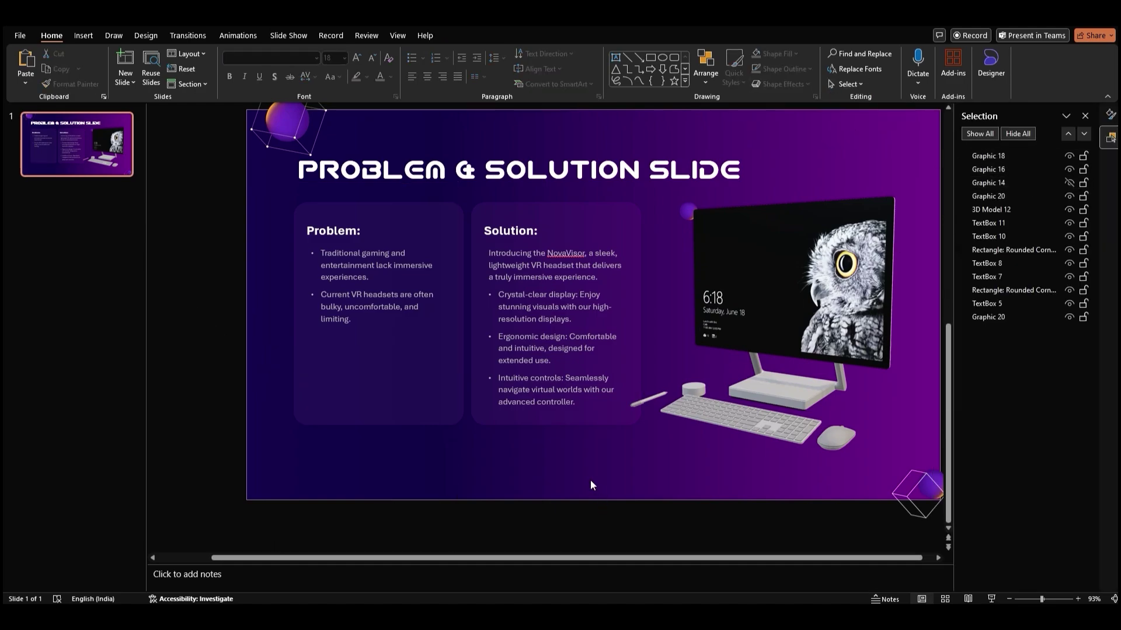
left_click(1085, 115)
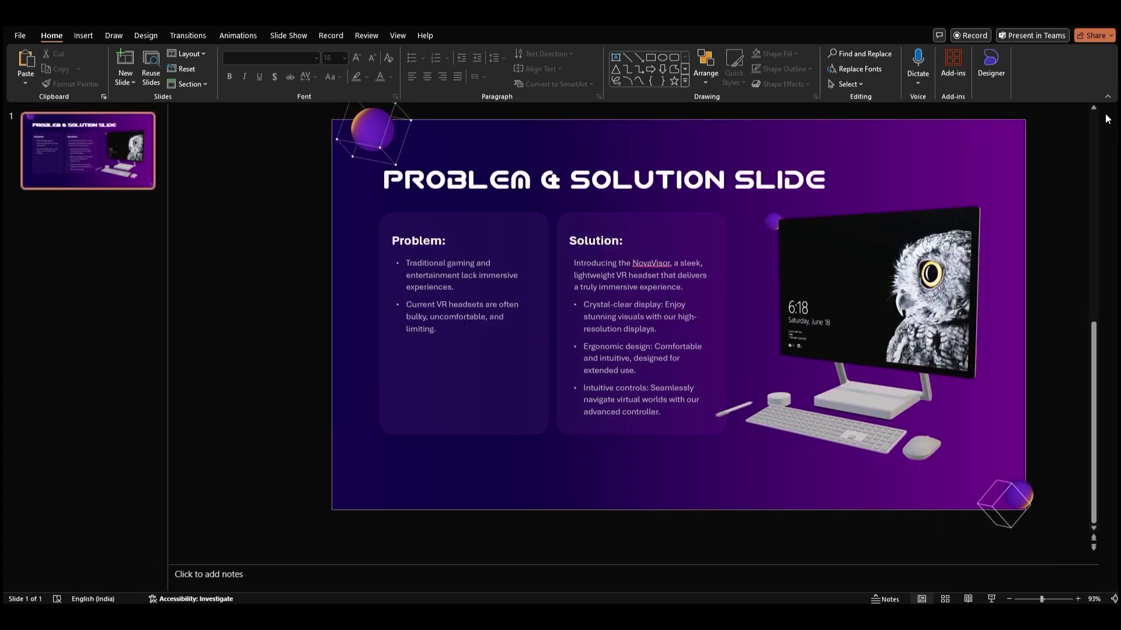
Step: Place a copy of the title slightly above the original, enlarge its font to 48 pt and widen its text box
left_click(700, 195)
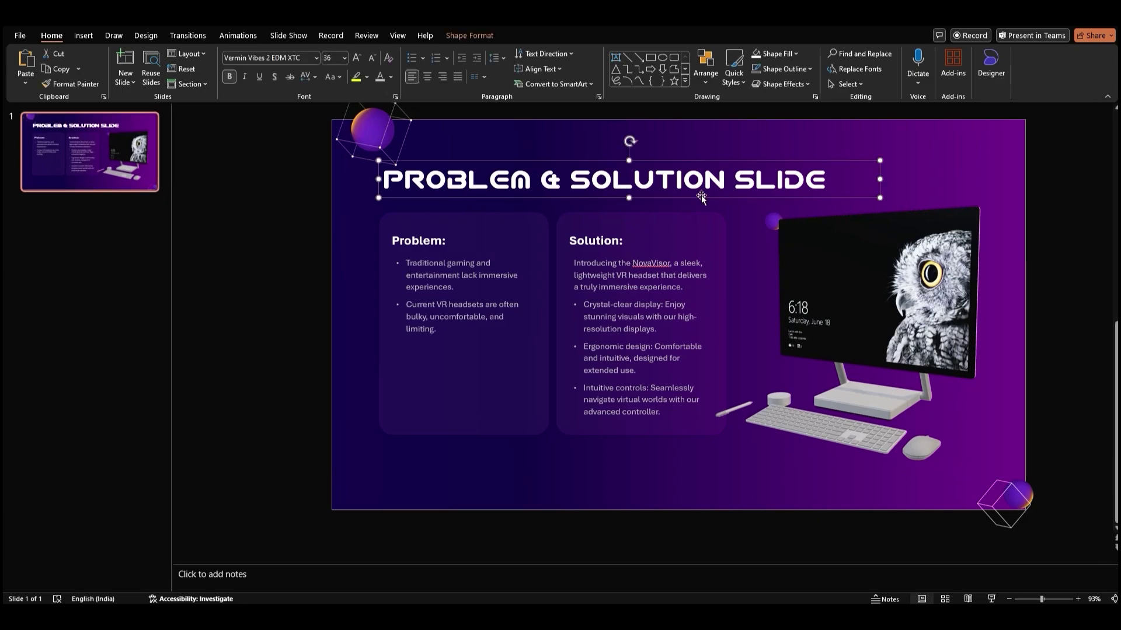
left_click_drag(698, 196, 759, 164)
left_click(357, 56)
left_click(357, 57)
left_click(357, 57)
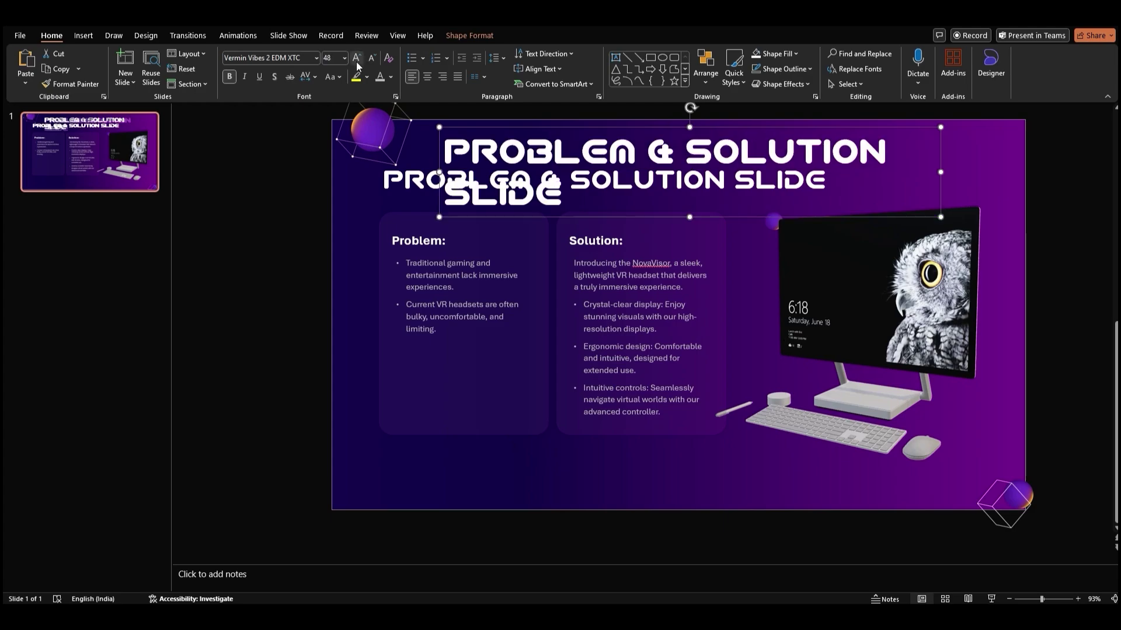
left_click_drag(439, 172, 356, 172)
Step: Shorten the title copy to "Problem & Solution", set its font size to 60 pt and place it at the slide's upper-right corner
double_click(873, 153)
key("BackSpace")
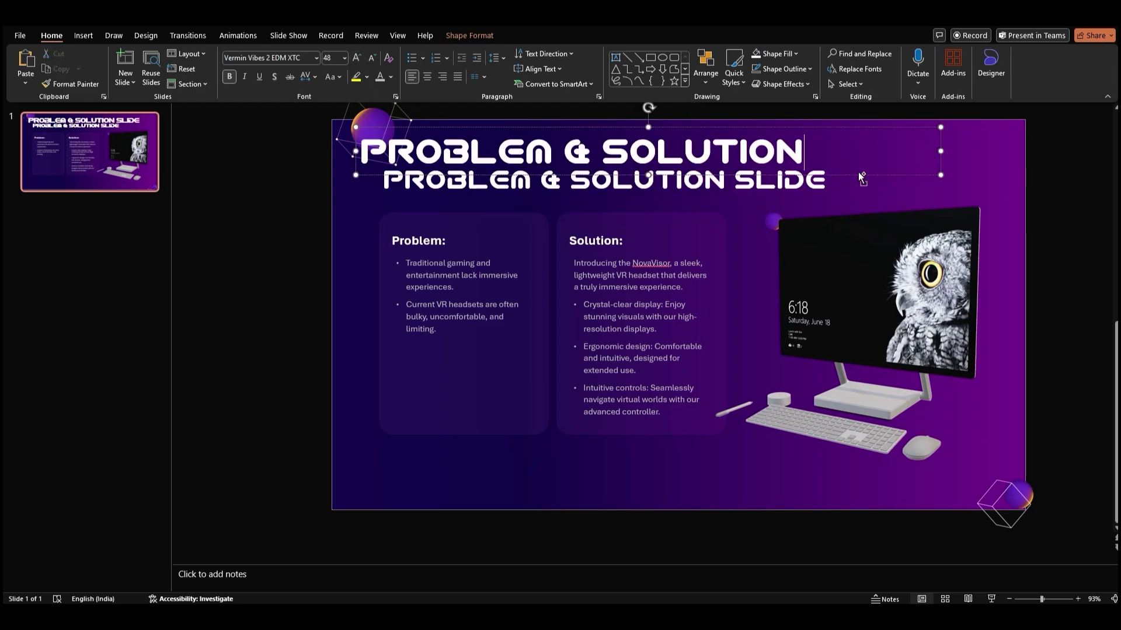
left_click(928, 172)
left_click(344, 58)
left_click(333, 319)
left_click_drag(915, 184, 916, 178)
Step: Set the title copy's text transparency to 94% and send it to the back of the slide
right_click(916, 179)
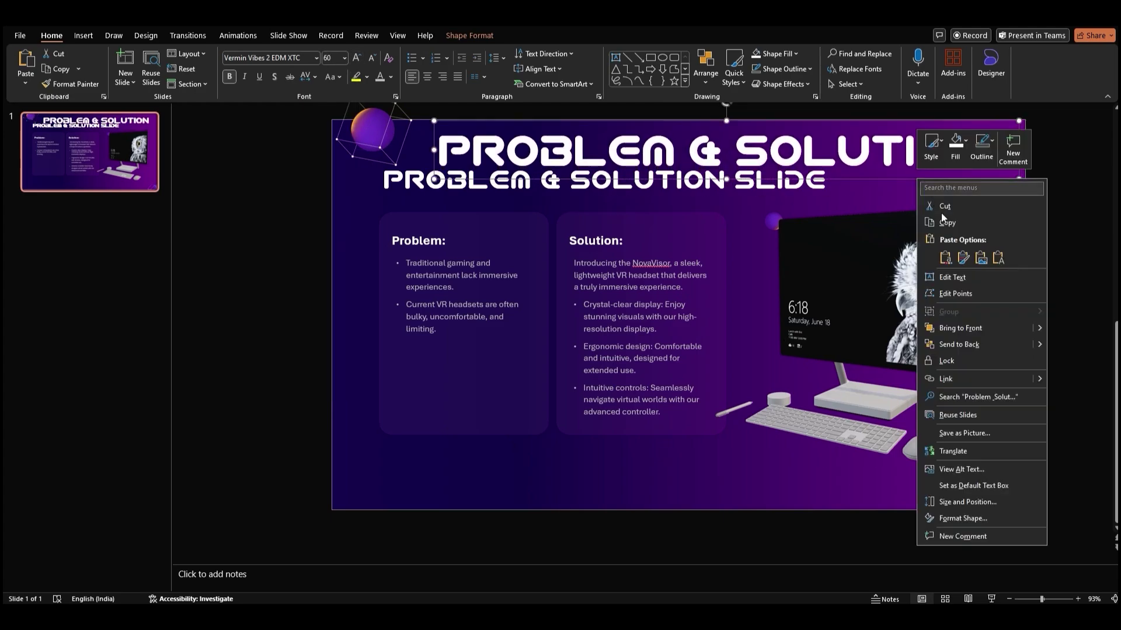
left_click(980, 519)
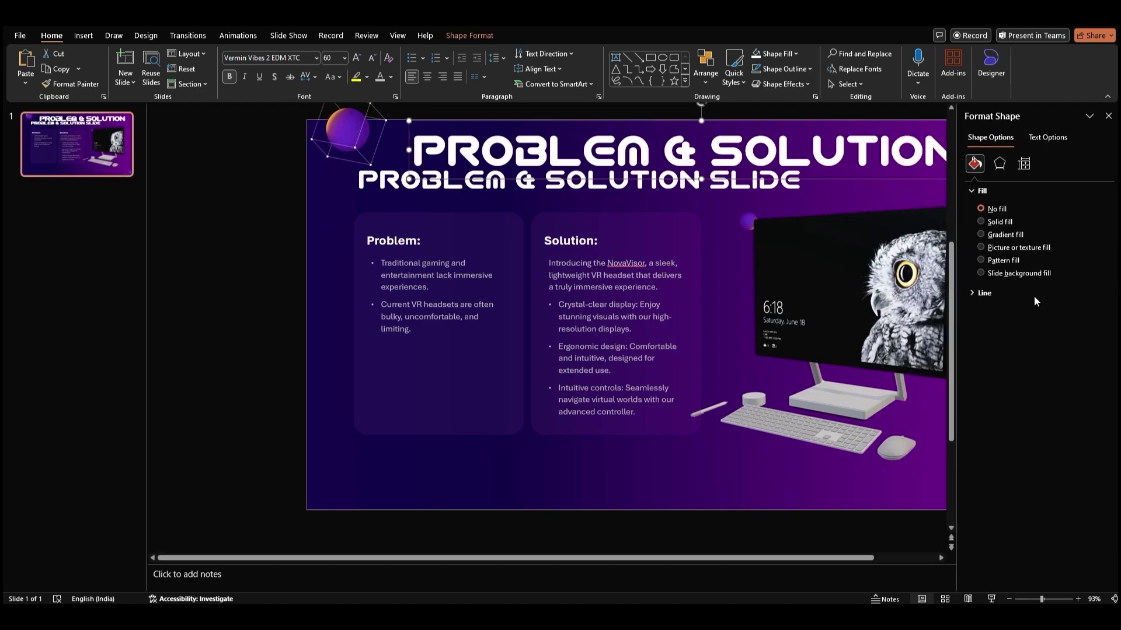
left_click(1042, 139)
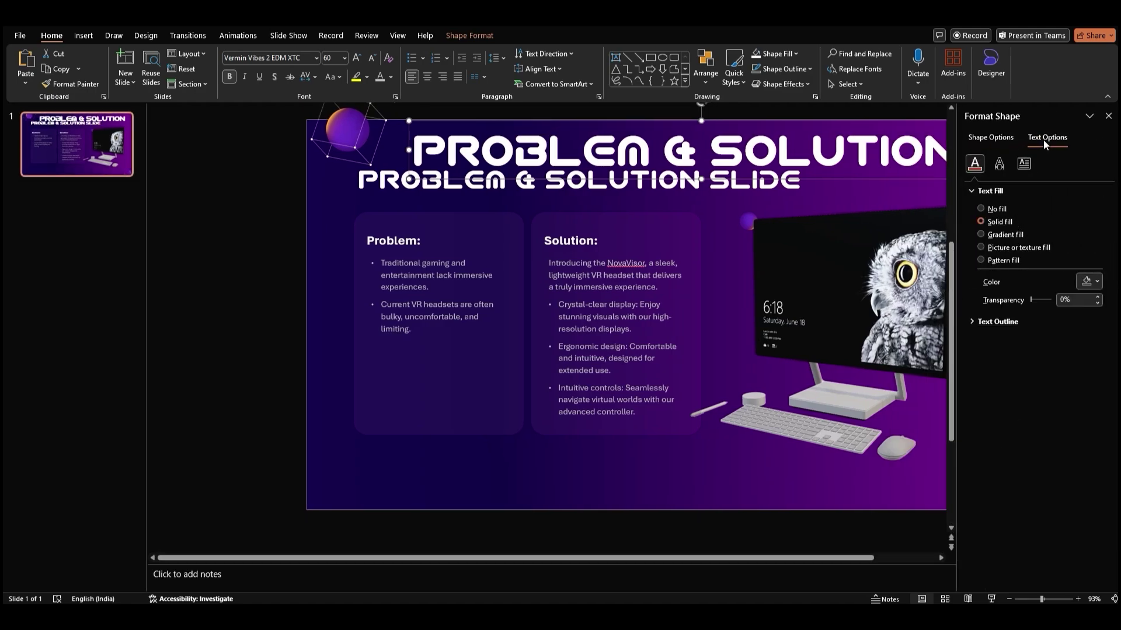
left_click_drag(1028, 300, 1049, 296)
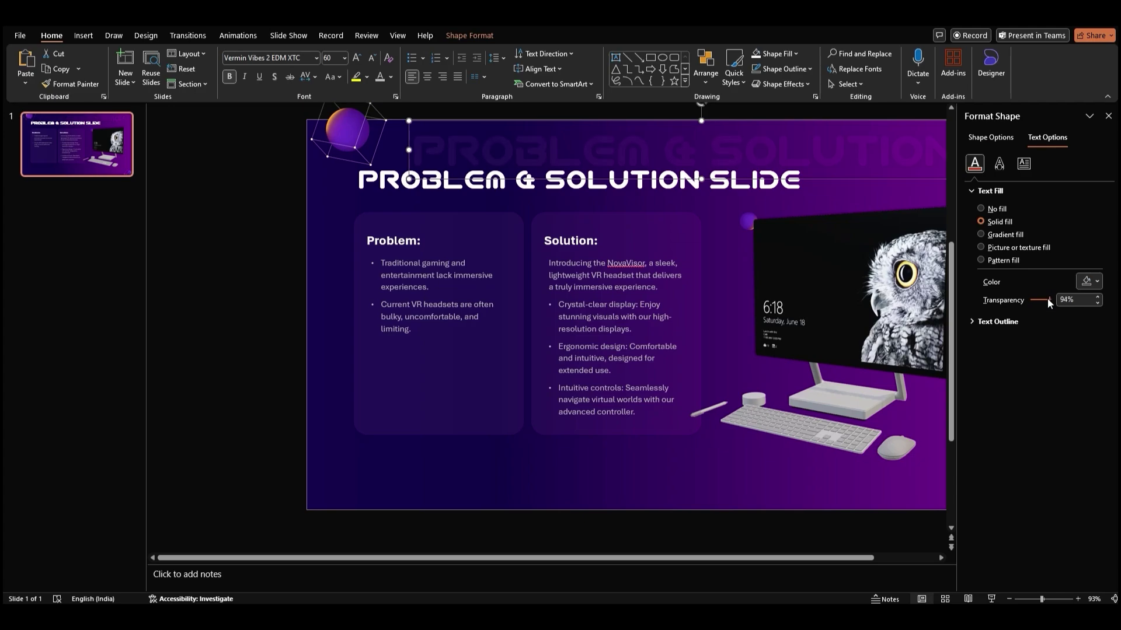
right_click(843, 185)
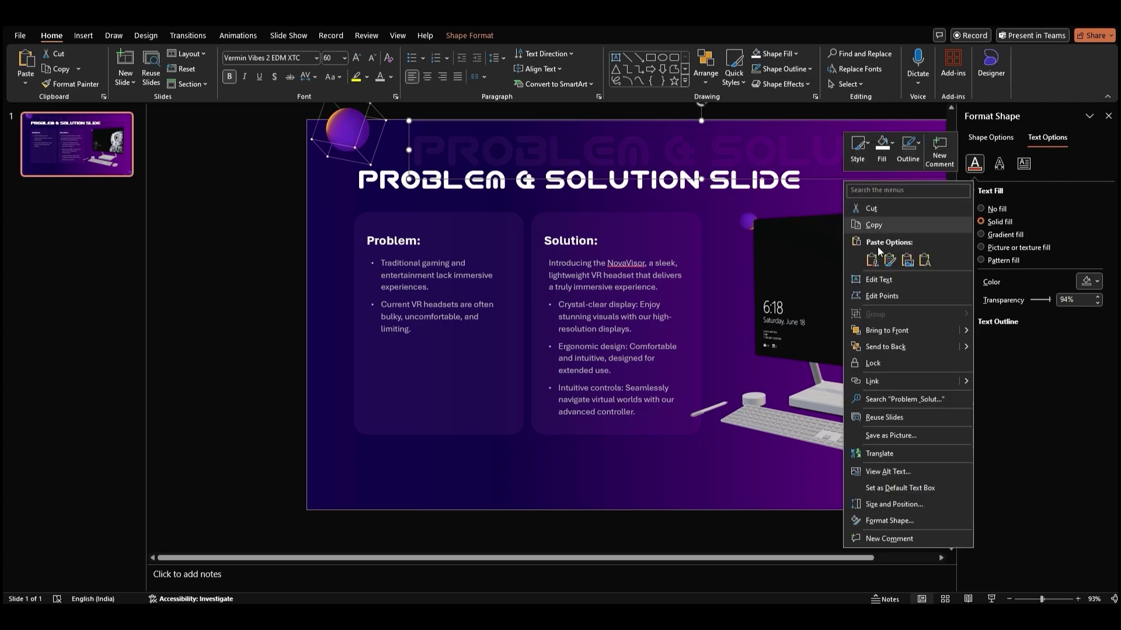
left_click(928, 351)
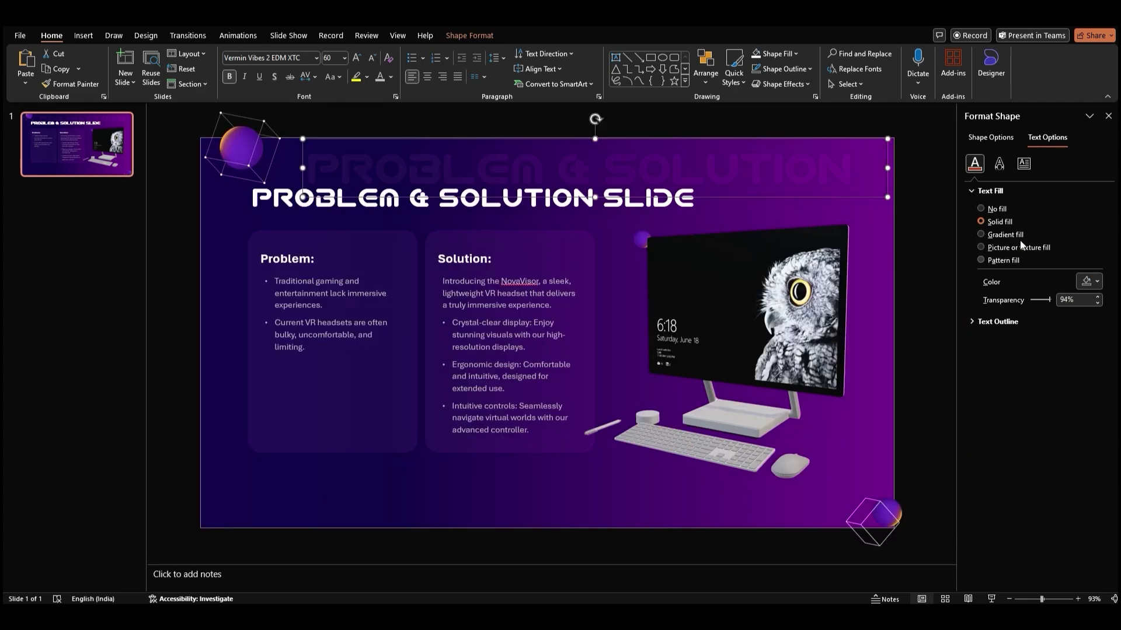
left_click(1109, 116)
left_click(1020, 310)
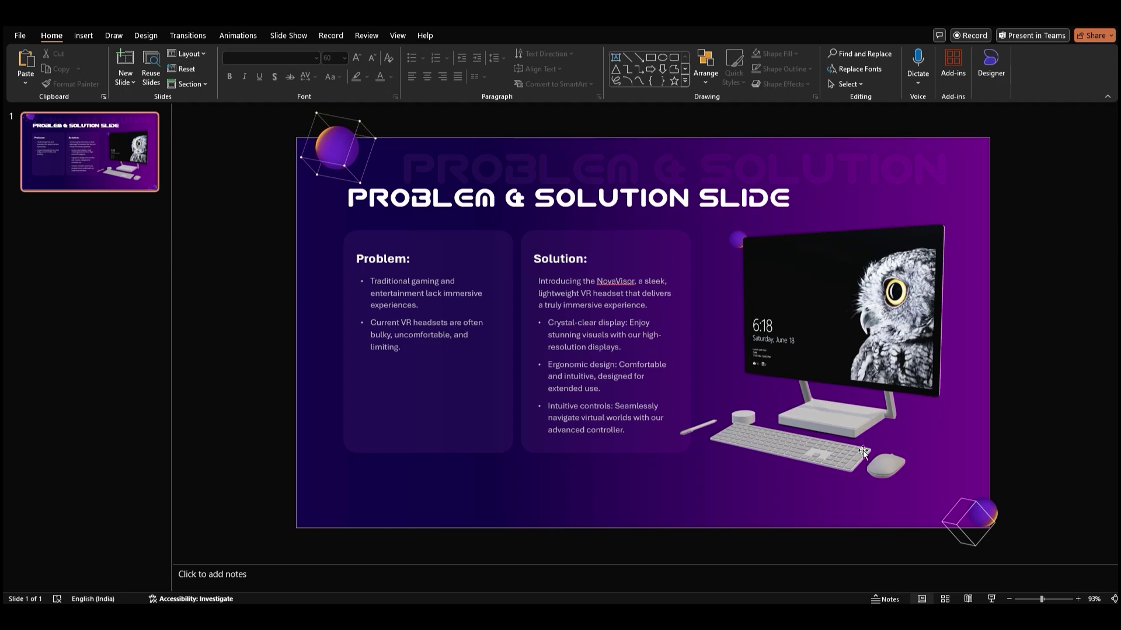
Step: Crop the upper-left networked sphere graphic so it ends at the slide's top edge
left_click(359, 153)
right_click(359, 153)
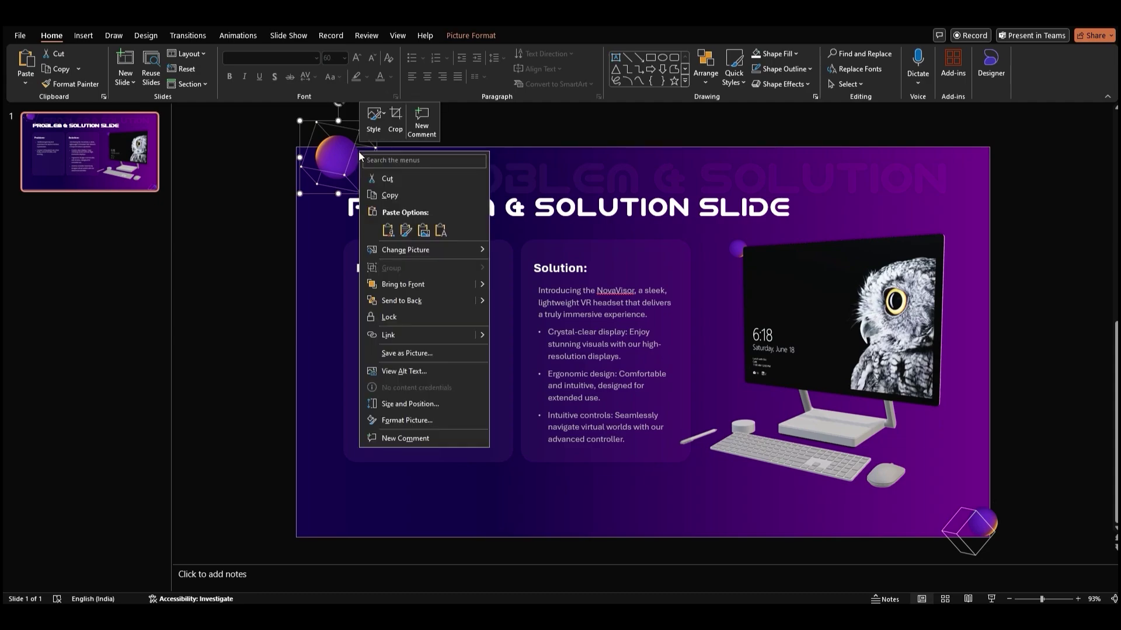
left_click(390, 126)
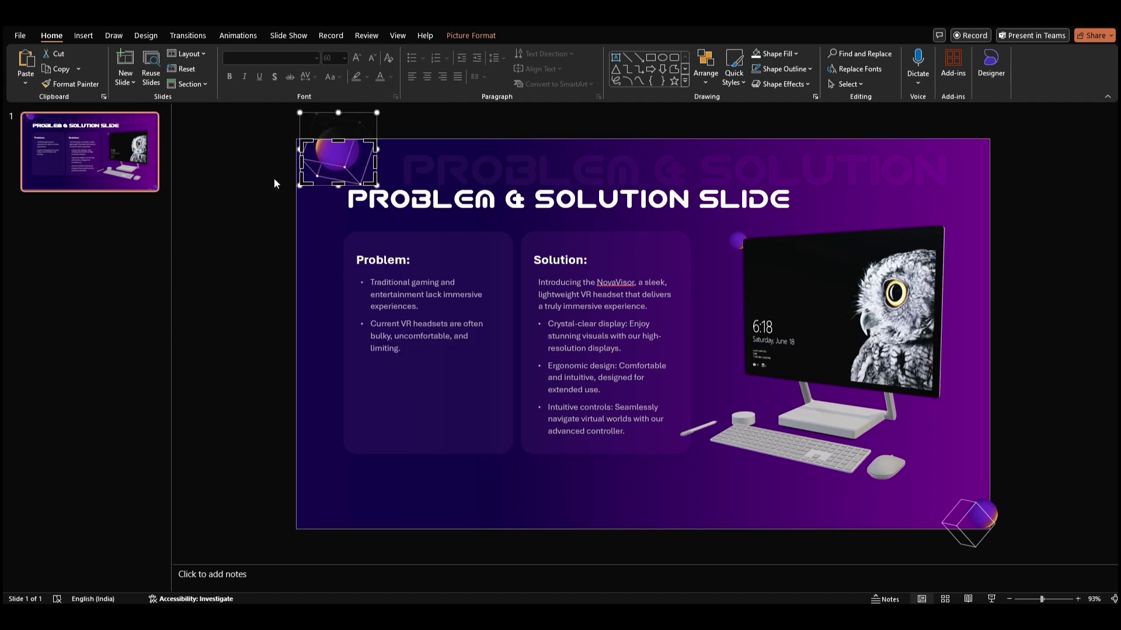
left_click(336, 228)
Step: Crop the lower-right cube outline and sphere so neither extends beyond the slide's edges
left_click(963, 509)
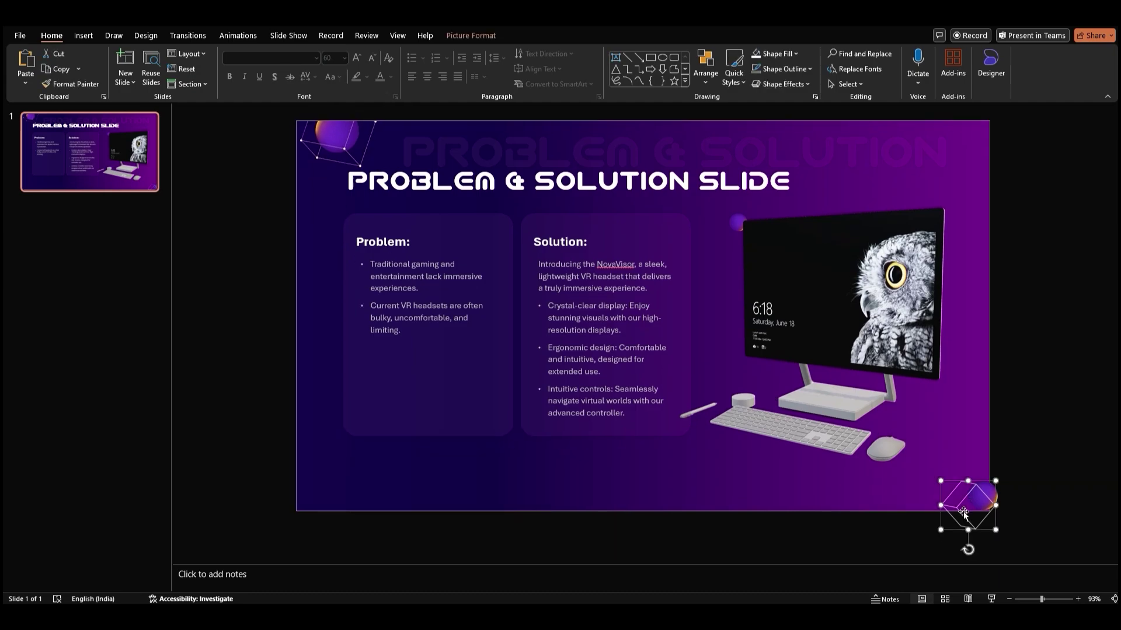
right_click(959, 510)
left_click(996, 540)
left_click_drag(969, 545, 968, 527)
left_click(1032, 459)
left_click(979, 513)
right_click(976, 517)
key("Escape")
left_click(1018, 489)
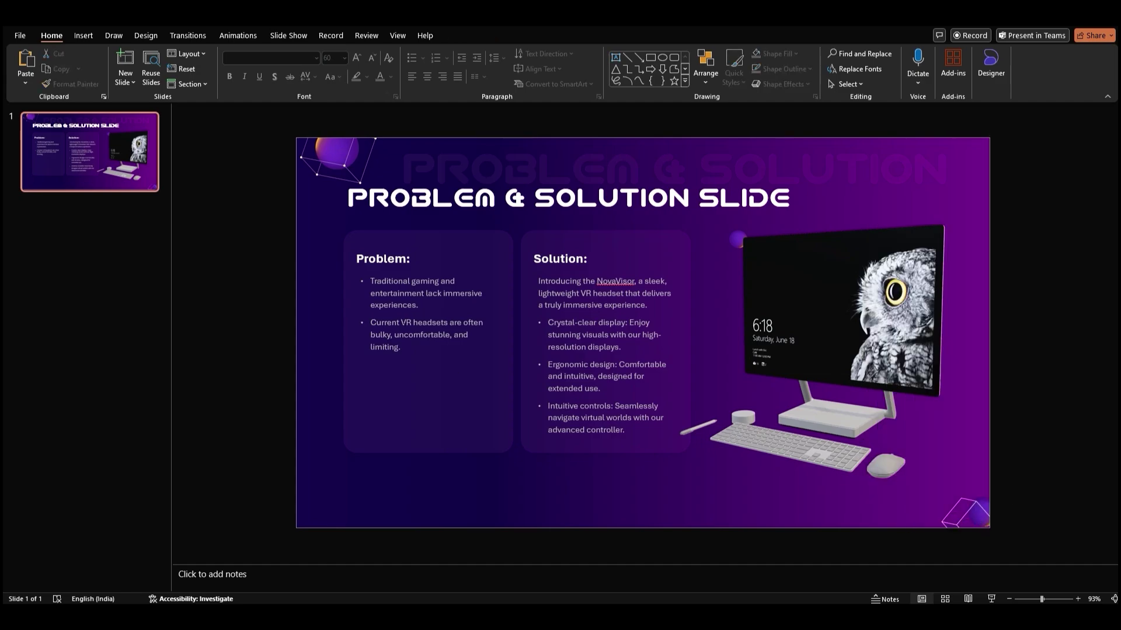
Step: Duplicate the slide and replace the copy's title with "Product Slide"
left_click(68, 185)
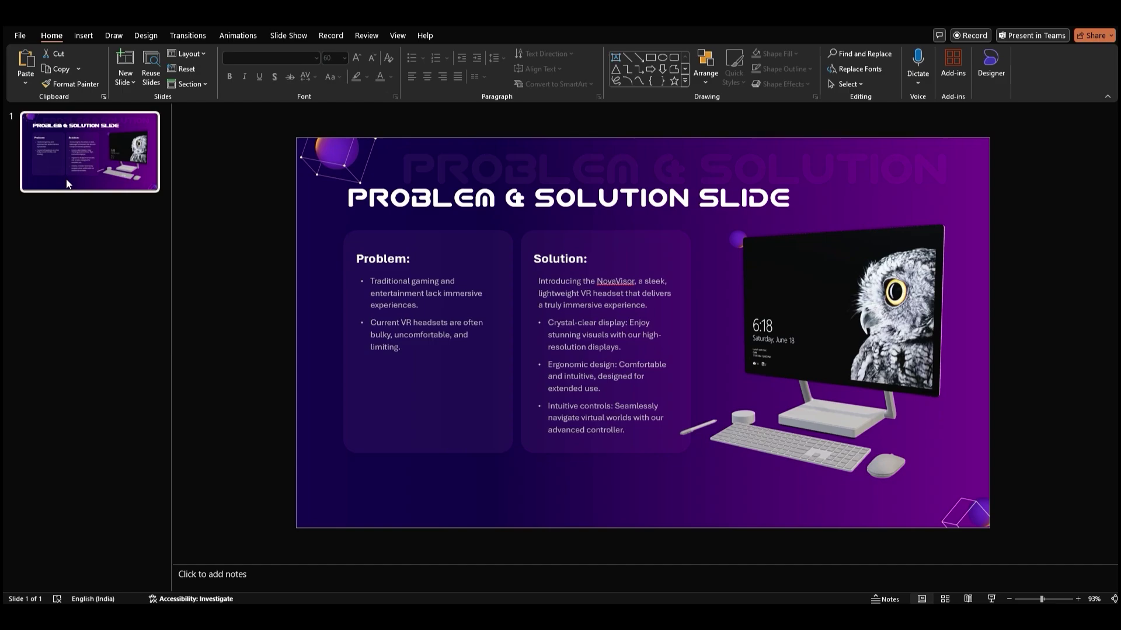
key("ctrl+d")
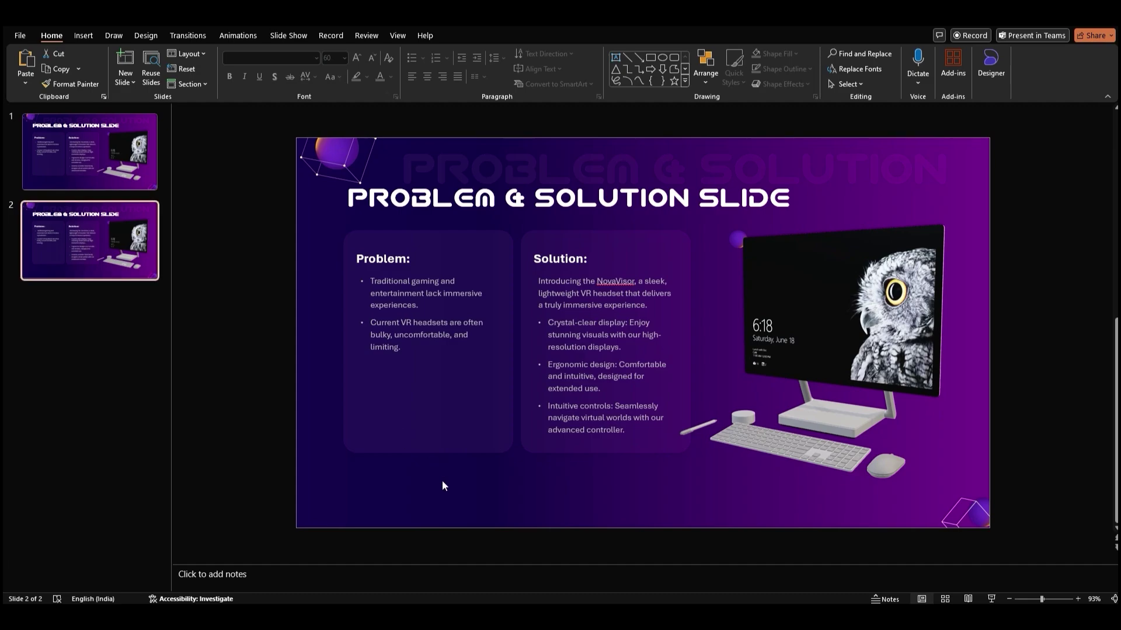
triple_click(461, 202)
right_click(461, 202)
left_click(537, 281)
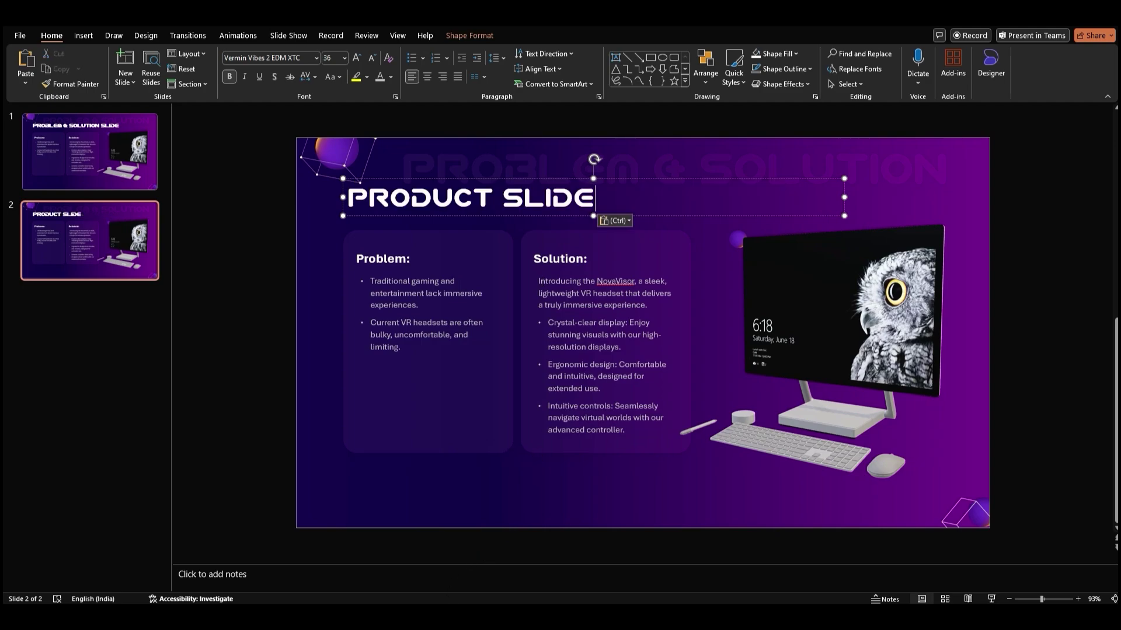
Step: Replace the "Problem:" heading on the second slide with "Key Features:" as plain text
left_click(409, 272)
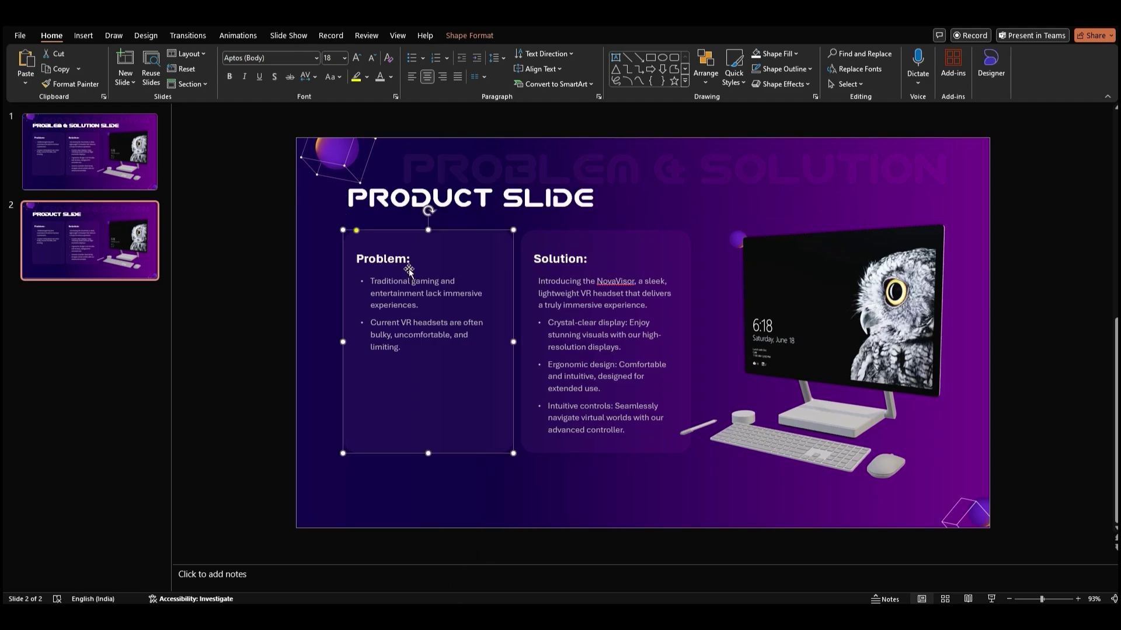
left_click(385, 258)
double_click(383, 259)
right_click(393, 258)
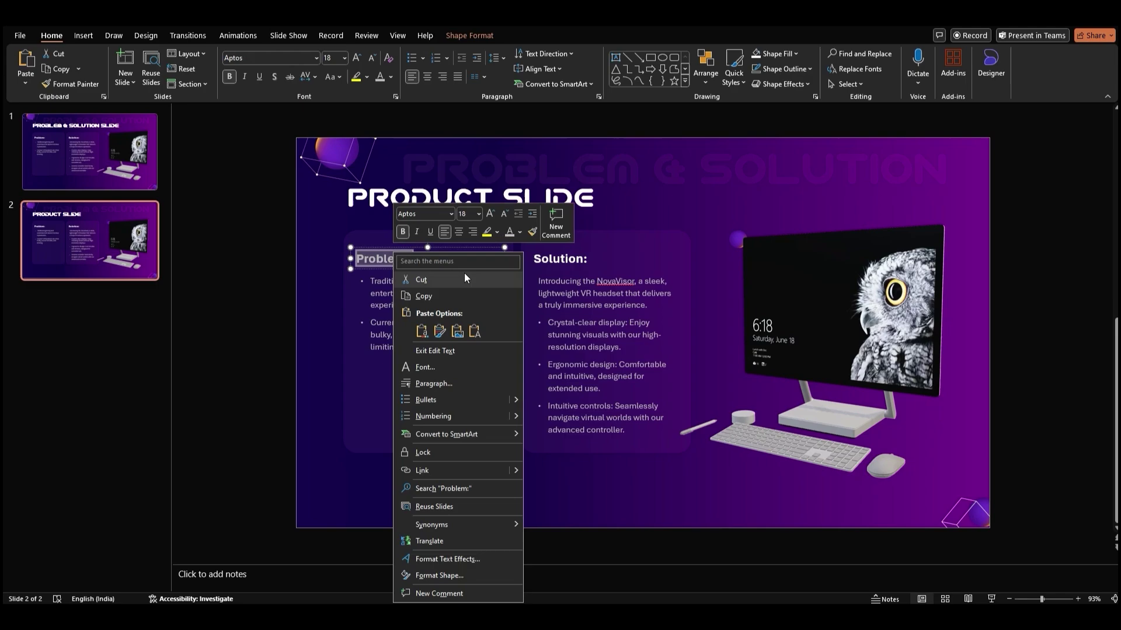
left_click(475, 331)
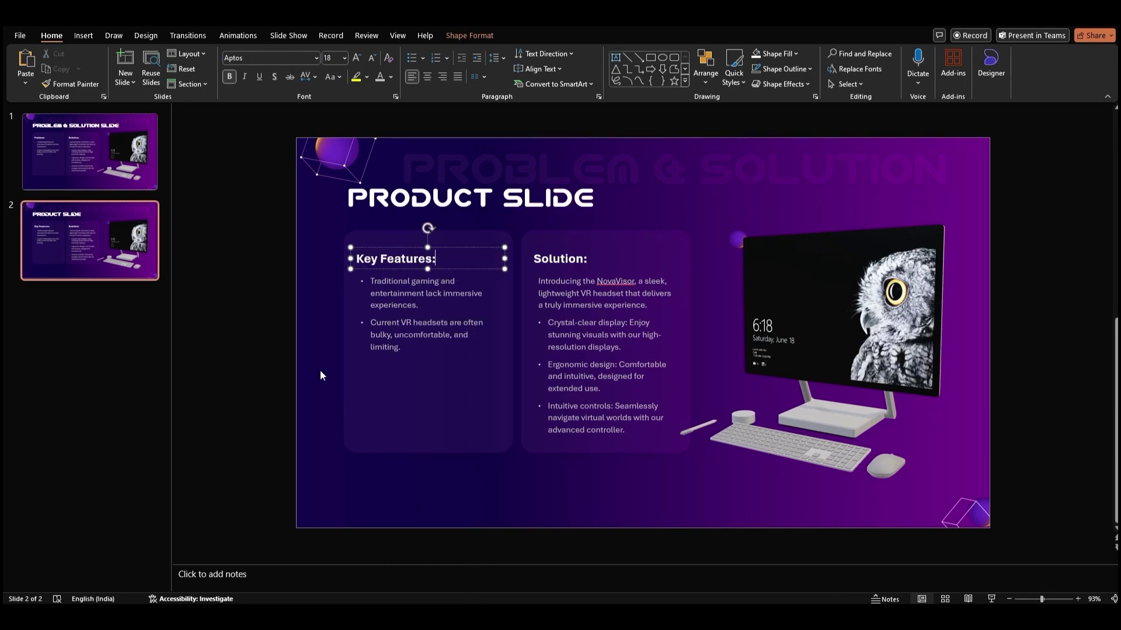
Step: Replace the bullets under Key Features with the five-item feature list, from High-Resolution Display to Intuitive Controls, as plain text
left_click(384, 333)
key("ctrl+a")
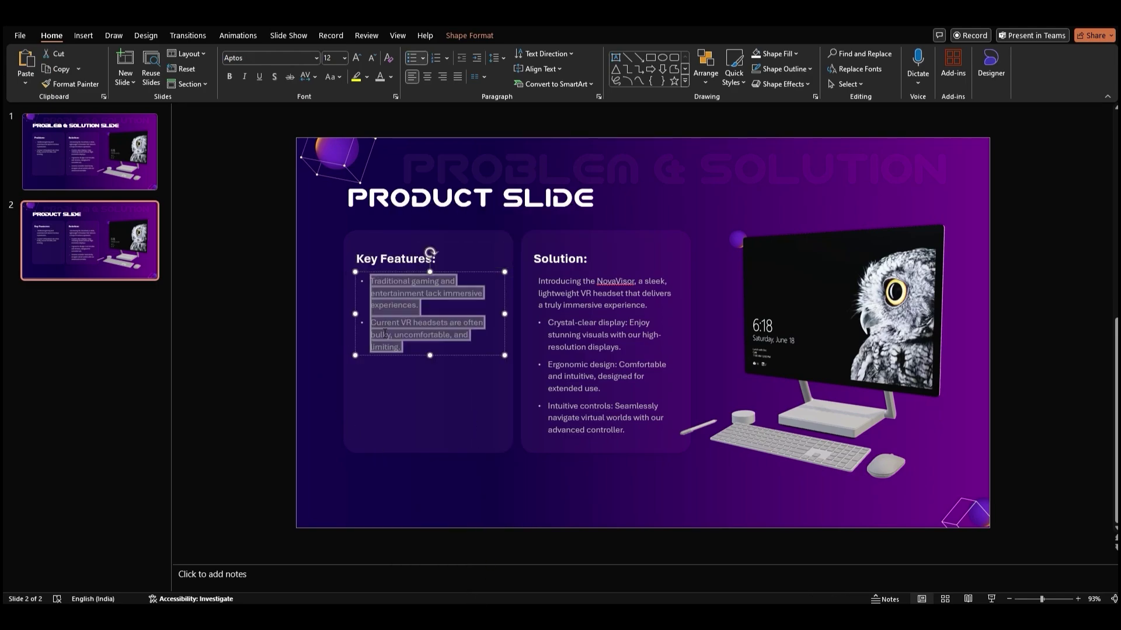
right_click(384, 333)
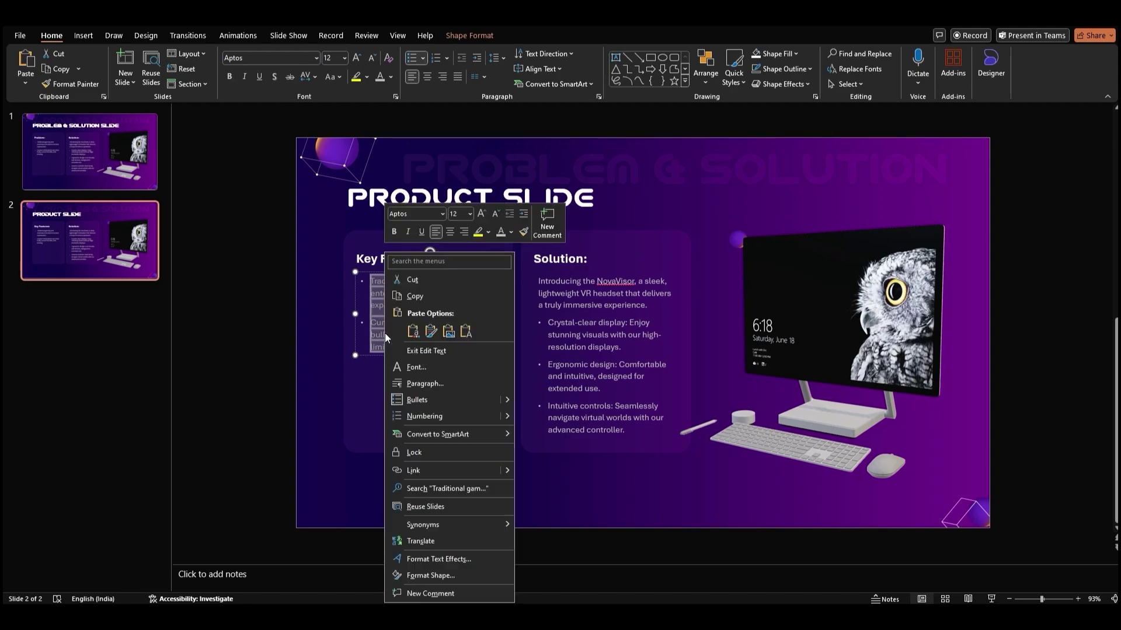
left_click(466, 331)
type("•\tHigh-Resolution Display: Experience lifelike visuals. •\tAdvanced Tracking: Precise motion tracking for accurate interactions. •\tComfortable Design: Lightweight and ergonomic for extended use. •\tPowerful Performance: Handle demanding VR experiences. •\tIntuitive Controls: Easy-to-use controllers for seamless gameplay.")
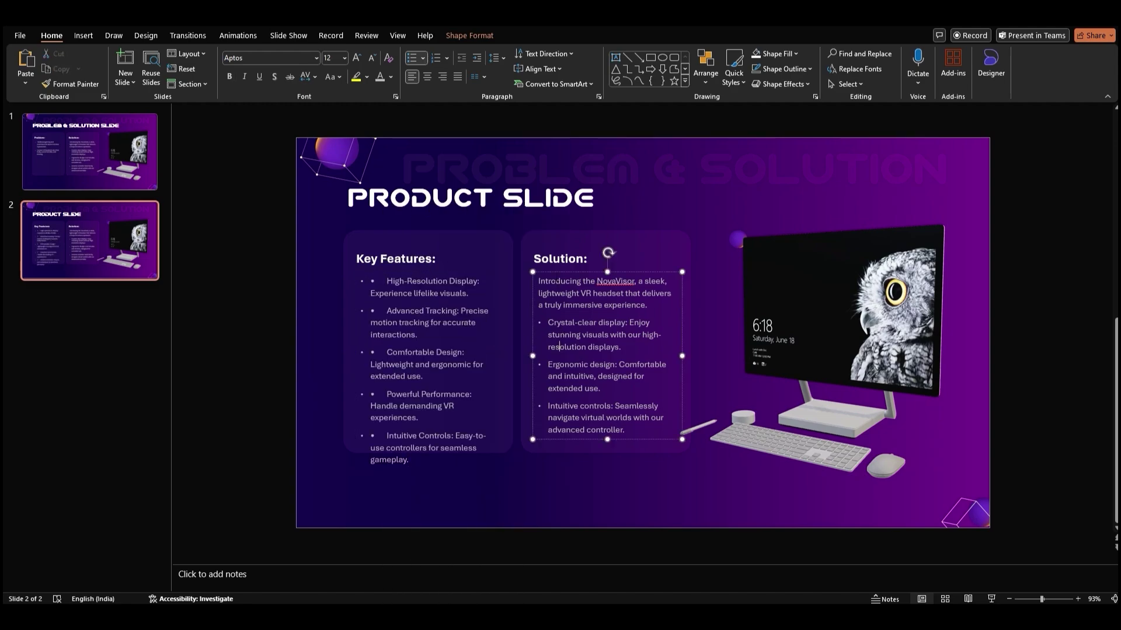
Step: Delete the Solution card with its texts and remove the automatic bullets from the feature list
left_click(557, 241)
key("Delete")
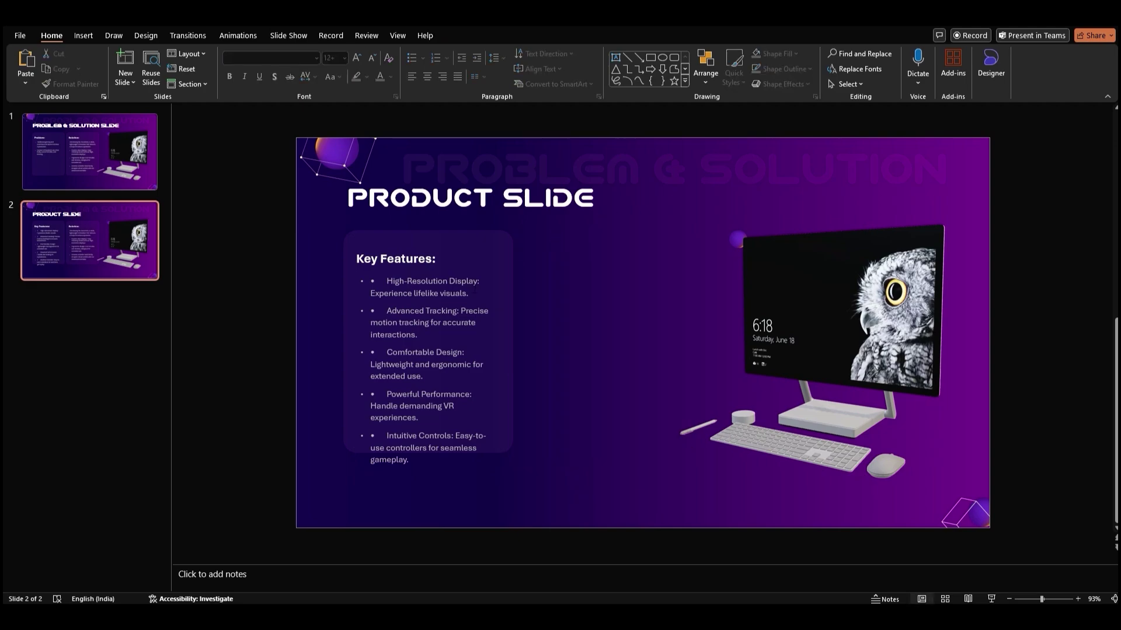
left_click(425, 293)
key("ctrl+a")
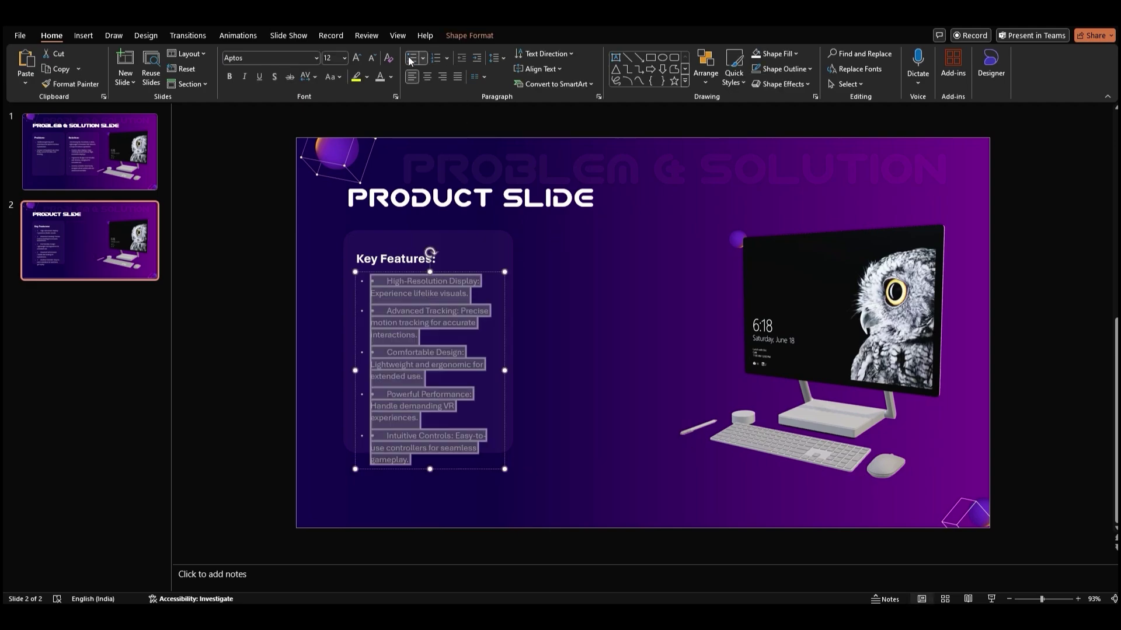
left_click(407, 61)
left_click(588, 370)
Step: Move the feature list out beside the slide's left edge and raise the Key Features heading closer to the title
left_click(462, 318)
left_click_drag(436, 272, 266, 278)
left_click(435, 243)
left_click(432, 259)
left_click(436, 251)
mouse_move(437, 248)
left_mouse_down()
mouse_move(438, 222)
mouse_move(429, 242)
left_mouse_up()
Step: Reshape the empty card into a wide, low bar beneath the Key Features heading
left_click_drag(426, 455, 427, 293)
left_click_drag(513, 268, 679, 268)
left_click_drag(511, 293, 511, 288)
left_click_drag(511, 242, 510, 247)
Step: Copy the High-Resolution Display feature text into a new text box on the bar
left_click_drag(216, 287, 288, 299)
key("ctrl+c")
left_click(615, 58)
left_click_drag(376, 257, 643, 280)
key("ctrl+v")
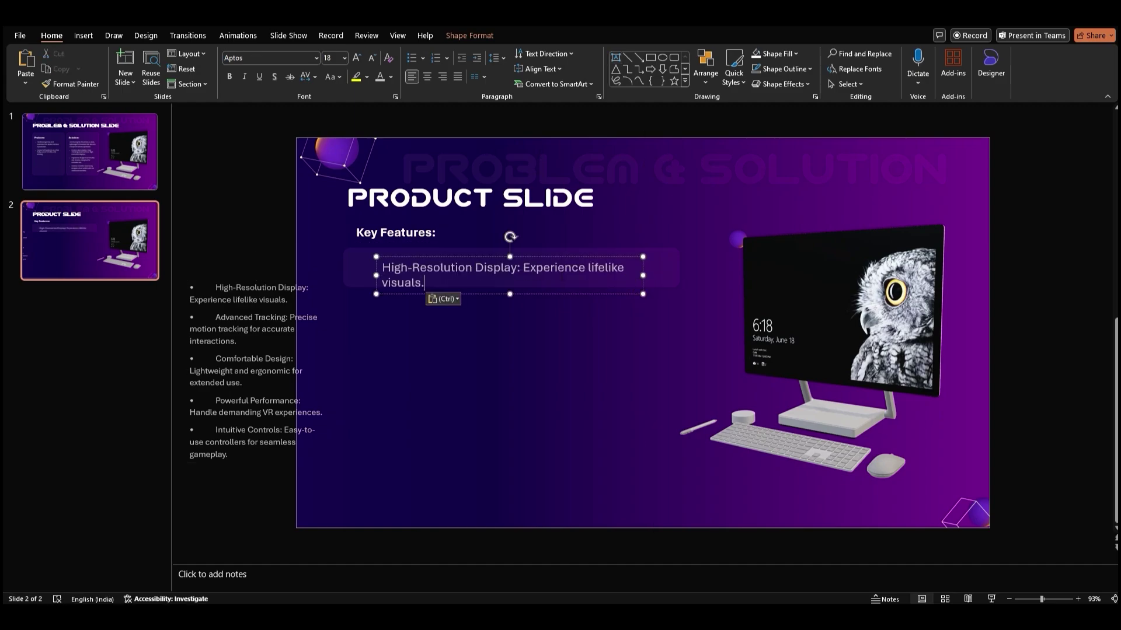
Step: Split the feature text into a white 16 pt "High-Resolution Display:" heading and a 12 pt description line beneath it
left_click(524, 268)
key("Return")
left_click_drag(382, 282, 569, 280)
left_click(372, 58)
left_click(372, 58)
left_click(371, 58)
left_click_drag(382, 267, 525, 284)
left_click(372, 58)
triple_click(509, 267)
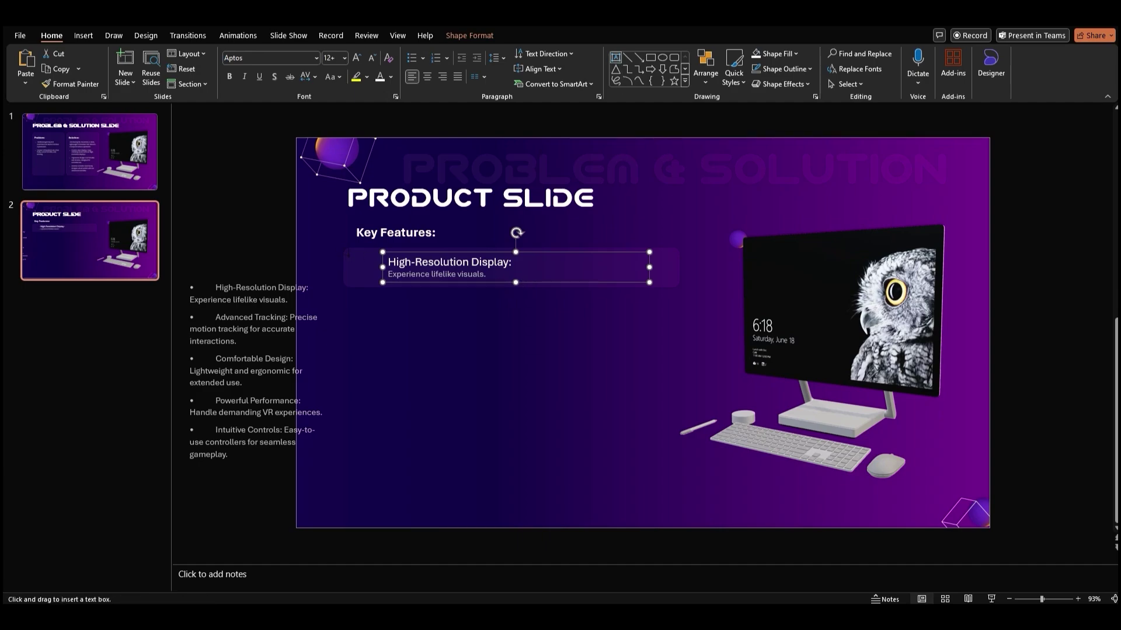
Step: Add a centred, bold 24 pt number "01" in a text box at the left end of the bar
left_click(364, 266)
left_click(427, 77)
left_click(229, 76)
left_click(356, 58)
left_click(356, 57)
left_click_drag(377, 281, 383, 281)
Step: Align the number, the feature text and the bar vertically by their middles
left_click(443, 267, "shift")
left_click(657, 275, "shift")
left_click(705, 75)
mouse_move(724, 266)
left_click(811, 338)
left_click(688, 352)
Step: Make the text fill of the number 01 partly transparent
right_click(374, 280)
left_click(420, 575)
left_click(1047, 137)
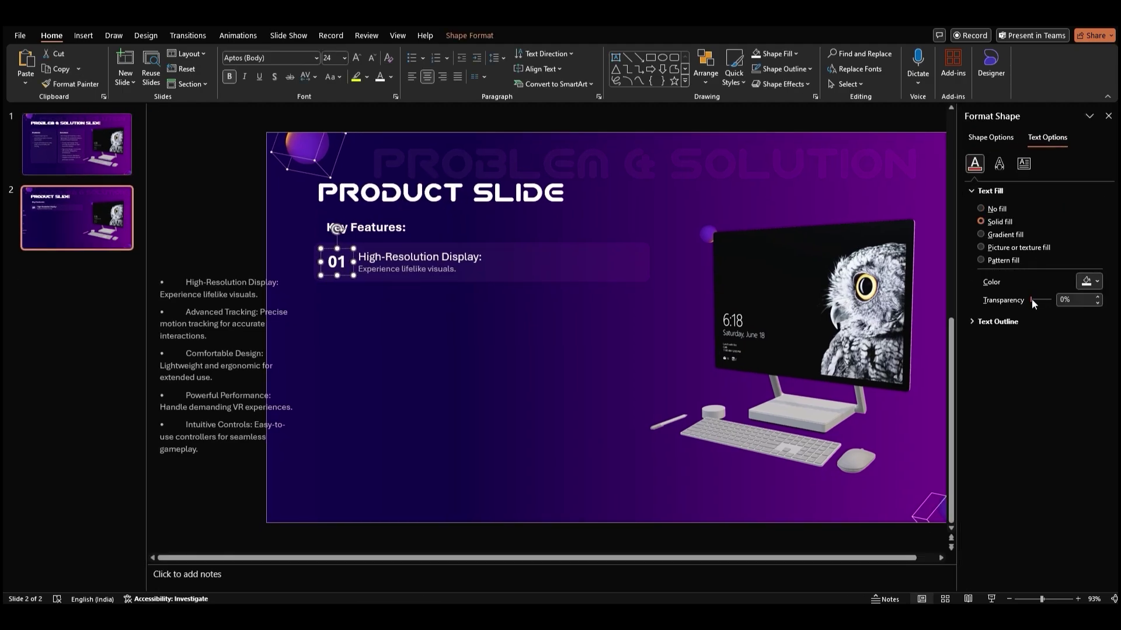
Step: Duplicate the numbered feature bar downward at even spacing until five bars are stacked
left_click(636, 262)
left_click_drag(636, 262, 636, 307, "ctrl+shift")
key("ctrl+d")
key("ctrl+d")
key("ctrl+d")
Step: Renumber the four duplicated feature bars 02, 03, 04 and 05
left_click_drag(346, 306, 338, 306)
type("2")
left_click_drag(346, 350, 338, 350)
type("3")
left_click_drag(346, 396, 333, 397)
type("4")
left_click_drag(346, 441, 338, 440)
type("5")
Step: Replace bar 02's text with "Advanced Tracking:" and "Precise motion tracking for accurate interactions." copied from the feature list
left_click_drag(185, 311, 255, 313)
key("ctrl+c")
left_click_drag(358, 302, 480, 301)
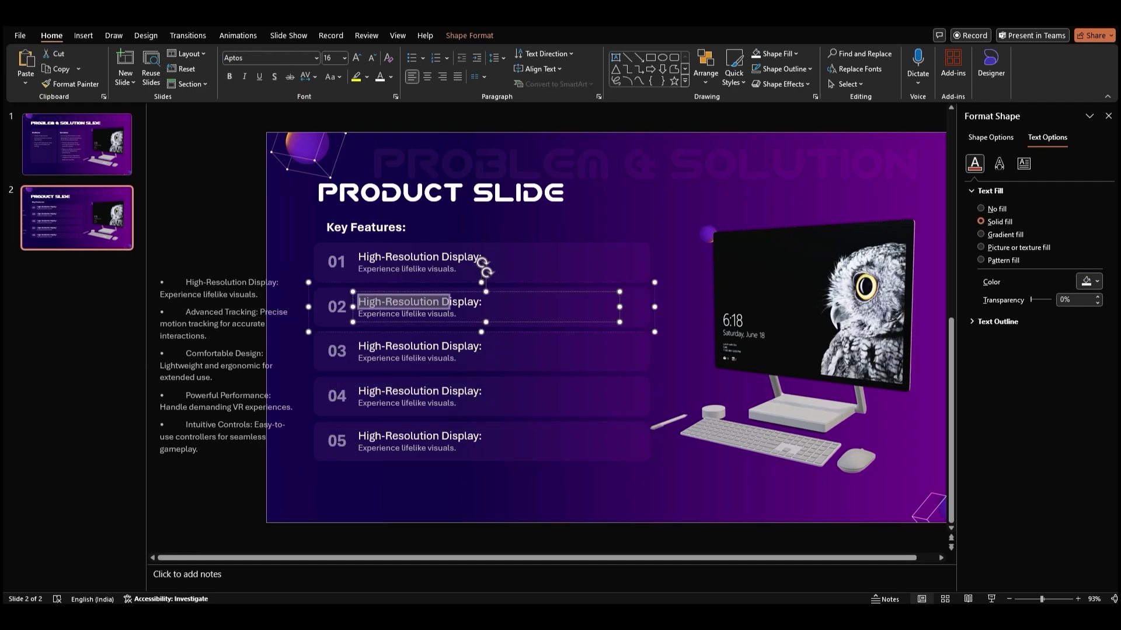
right_click(480, 301)
left_click(555, 335)
key("Return")
left_click_drag(260, 312, 266, 324)
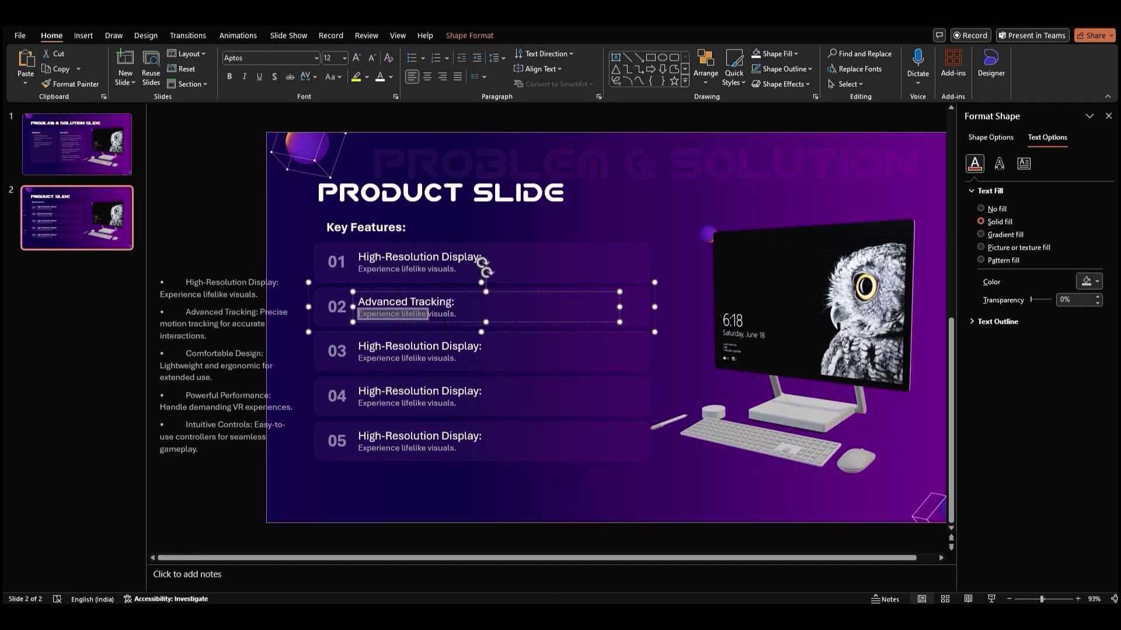
right_click(439, 314)
left_click(520, 331)
Step: Replace bar 03's text with "Comfortable Design:" and "Lightweight and ergonomic for extended use." copied from the feature list
left_click_drag(186, 353, 263, 353)
key("ctrl+c")
left_click_drag(358, 346, 483, 346)
right_click(459, 346)
left_click(541, 331)
left_click_drag(161, 366, 212, 377)
key("ctrl+c")
left_click_drag(359, 358, 456, 359)
right_click(448, 360)
left_click(529, 94)
Step: Replace bar 04's text with "Powerful Performance:" and "Handle demanding VR experiences." copied from the feature list
left_click_drag(186, 396, 267, 395)
key("ctrl+c")
left_click_drag(358, 391, 482, 391)
key("ctrl+v")
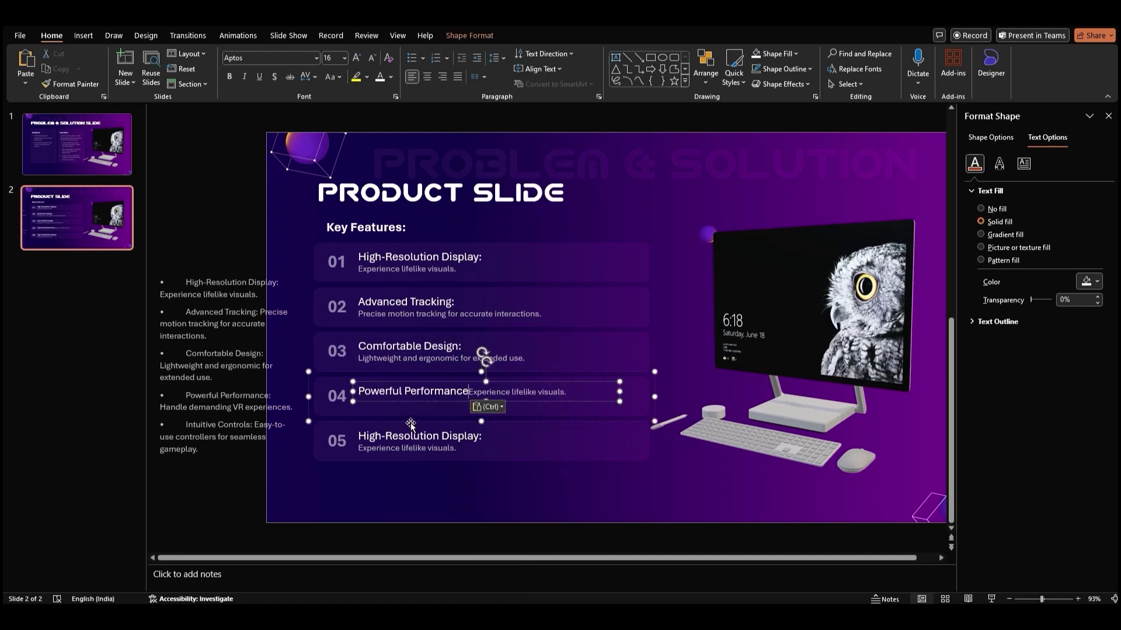
left_click_drag(160, 407, 456, 404)
key("ctrl+c")
right_click(441, 403)
left_click(529, 133)
Step: Replace bar 05's text with "Intuitive Controls:" and "Easy-to-use controllers for seamless gameplay." copied from the feature list
left_click_drag(187, 425, 253, 424)
key("ctrl+c")
left_click_drag(358, 436, 482, 436)
right_click(449, 440)
left_click(532, 174)
left_click_drag(255, 425, 198, 449)
key("ctrl+c")
left_click_drag(358, 448, 456, 449)
right_click(434, 451)
left_click(517, 185)
Step: Delete the source feature list that sits beside the slide
left_click(403, 485)
left_click(268, 457)
key("Delete")
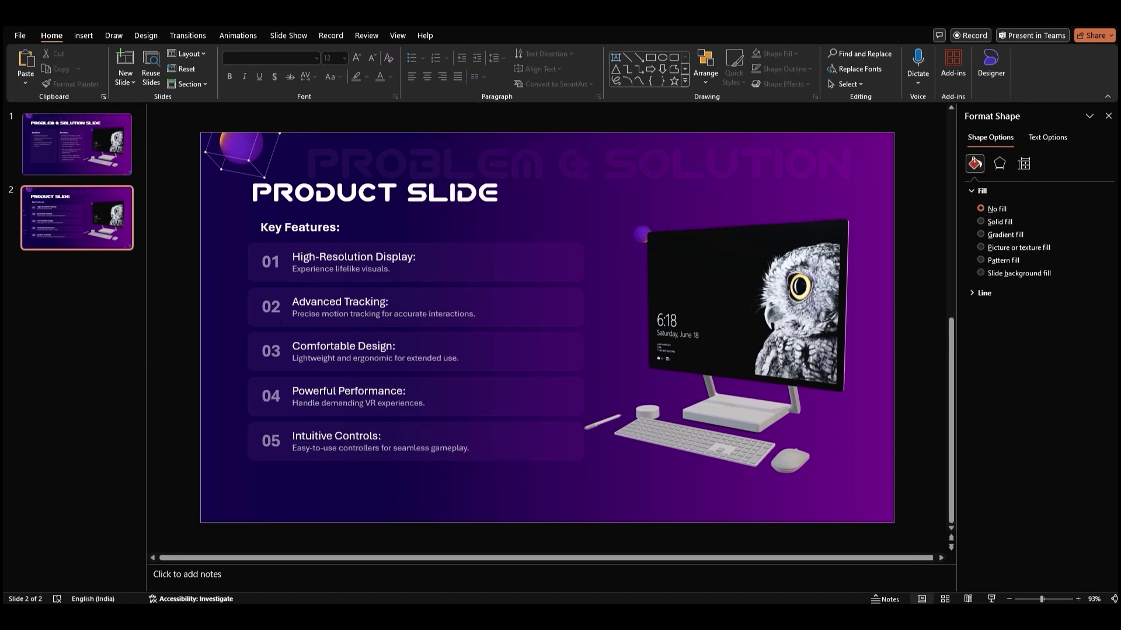
Step: Decrease the font size of the text in all five feature bars by one step
left_click(356, 274)
left_click(368, 325, "shift")
left_click(368, 363, "shift")
left_click(368, 408, "shift")
left_click(368, 453, "shift")
left_click(371, 58)
left_click(316, 477)
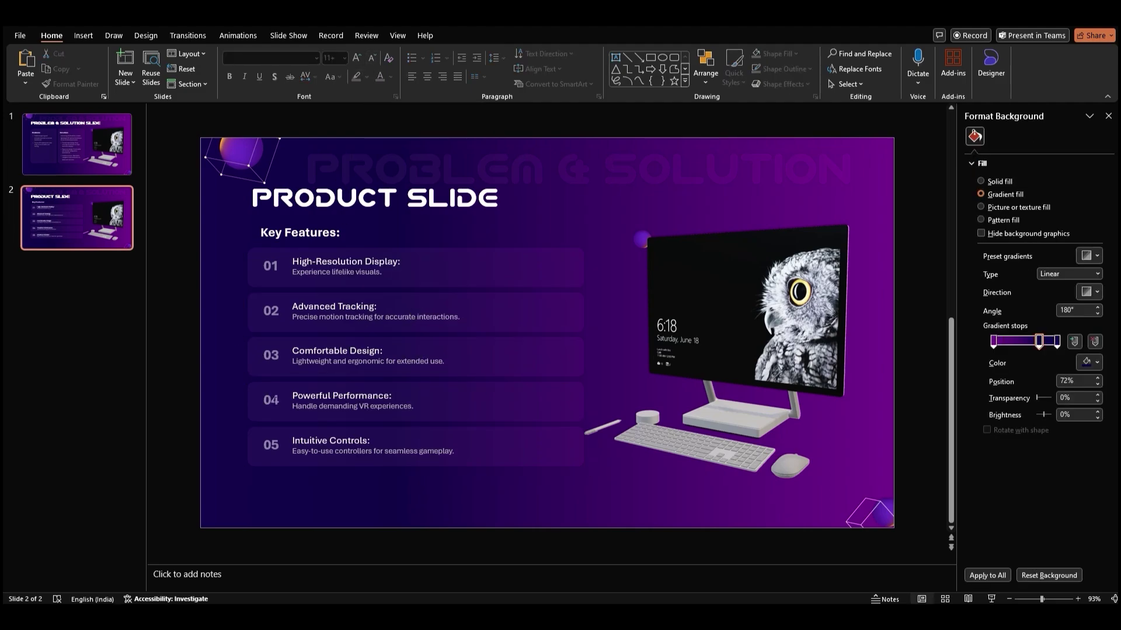
Step: Increase the font size of the five feature bars by one step and enlarge the Key Features heading
left_click(409, 450)
left_click(455, 402, "shift")
left_click(467, 358, "shift")
left_click(461, 315, "shift")
left_click(444, 269, "shift")
left_click(356, 57)
left_click(344, 120)
left_click(315, 233)
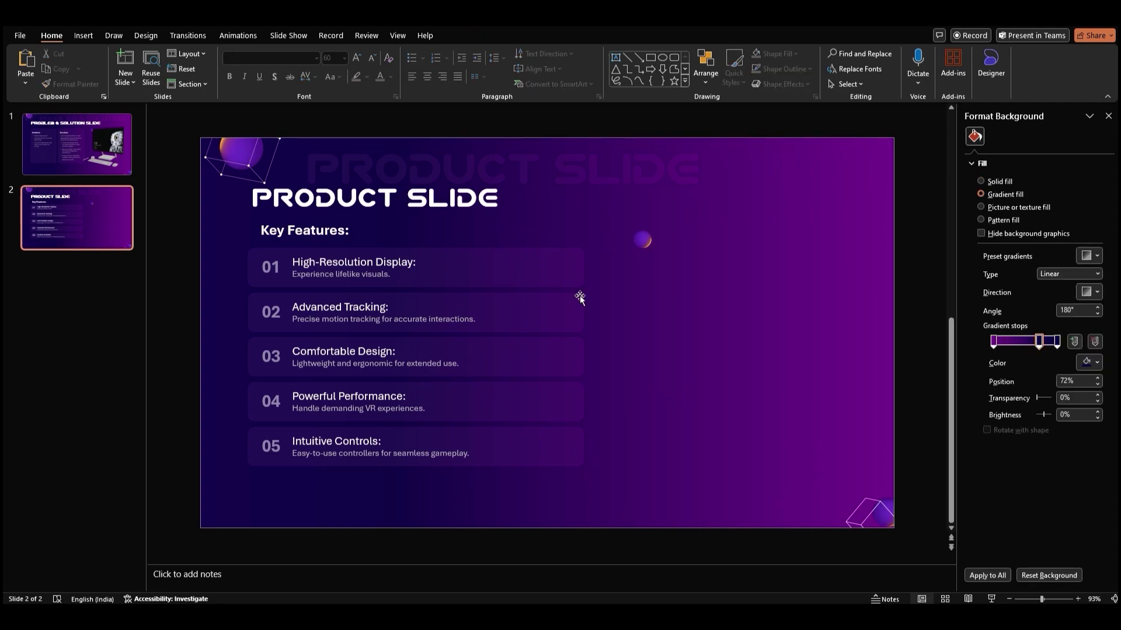
Step: Move the PRODUCT SLIDE title, the Key Features heading and the five feature bars to the right half of the slide
left_click(257, 250)
left_click(257, 294, "shift")
left_click(258, 340, "shift")
left_click(257, 385, "shift")
left_click(258, 430, "shift")
left_click(377, 216, "shift")
left_click_drag(377, 216, 642, 233)
Step: Move the small sphere to the slide's empty left half, and flip the corner sphere decoration vertically into the bottom-left corner
left_click(596, 234)
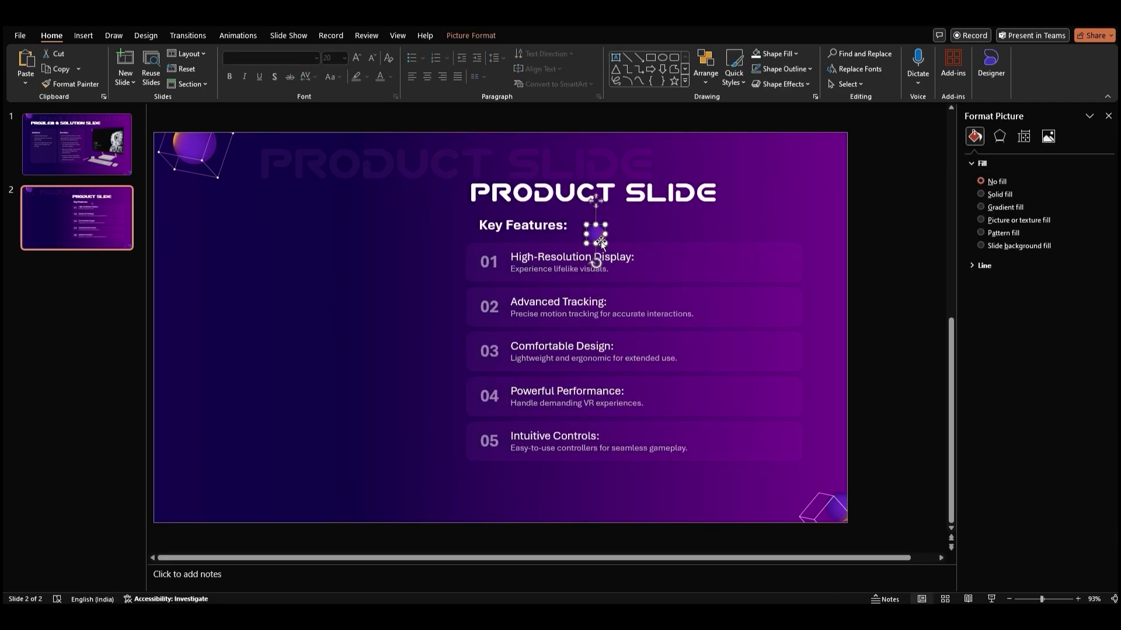
left_click(202, 164)
left_click(705, 69)
mouse_move(717, 285)
left_click(809, 316)
left_click_drag(194, 171, 180, 515)
Step: Move the wireframe cube to the slide's top-right corner and delete the sphere remaining in the bottom-right corner
left_click(823, 513)
left_click_drag(823, 513, 812, 143)
right_click(784, 161)
left_click(822, 136)
left_click(812, 211)
left_click(835, 500)
key("Delete")
Step: Place a copy of the small sphere on the wireframe cube at the slide's top-right corner
left_click_drag(349, 269, 817, 160)
left_click(813, 165, "shift")
left_click(370, 337)
Step: Insert the white Xbox controller from the Microsoft Products category of the online 3D models
left_click(83, 36)
left_click(307, 79)
left_click(319, 132)
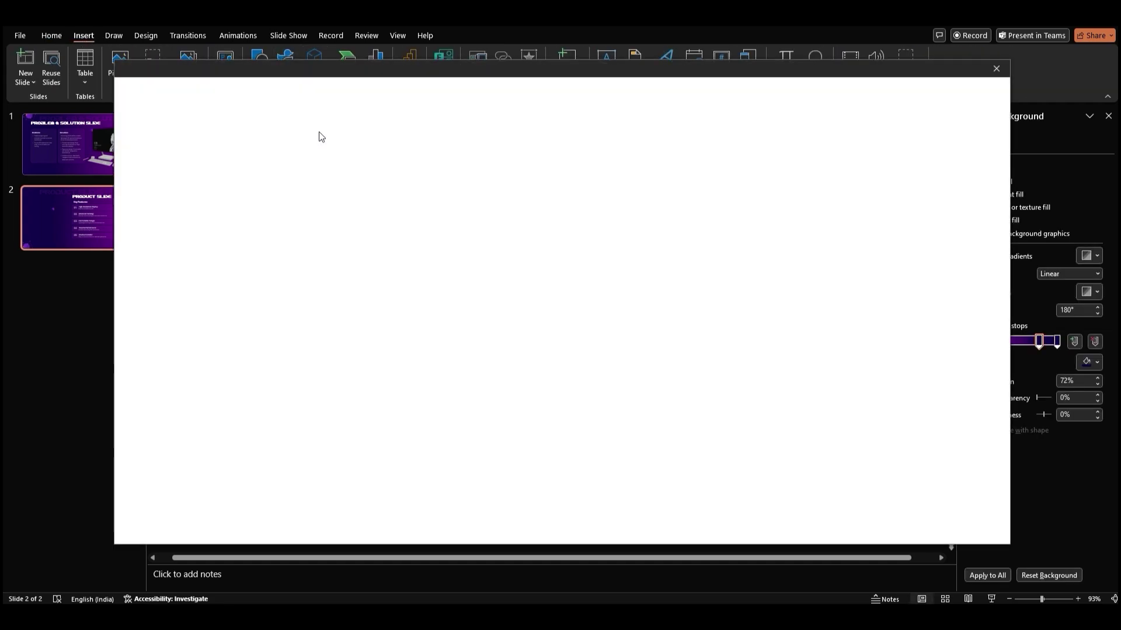
left_click(284, 373)
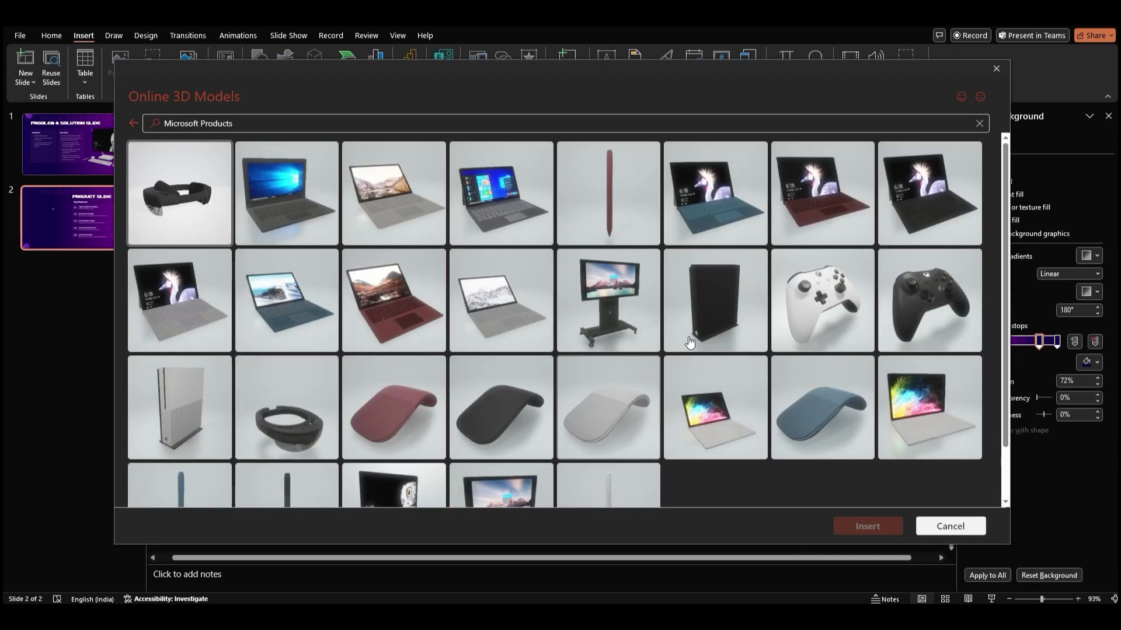
left_click(846, 285)
left_click(867, 526)
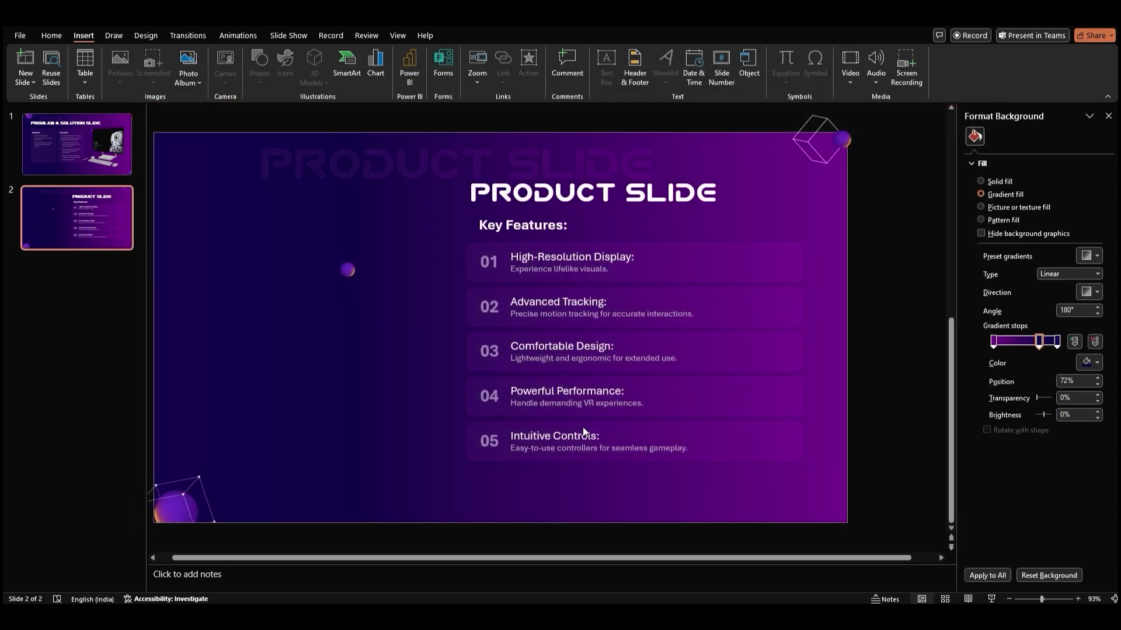
Step: Place the controller model in the left half of the slide and move the small sphere to its upper-right edge
left_click_drag(542, 366, 384, 338)
right_click(359, 296)
left_click(443, 428)
left_click(372, 219)
left_click_drag(349, 264, 378, 259)
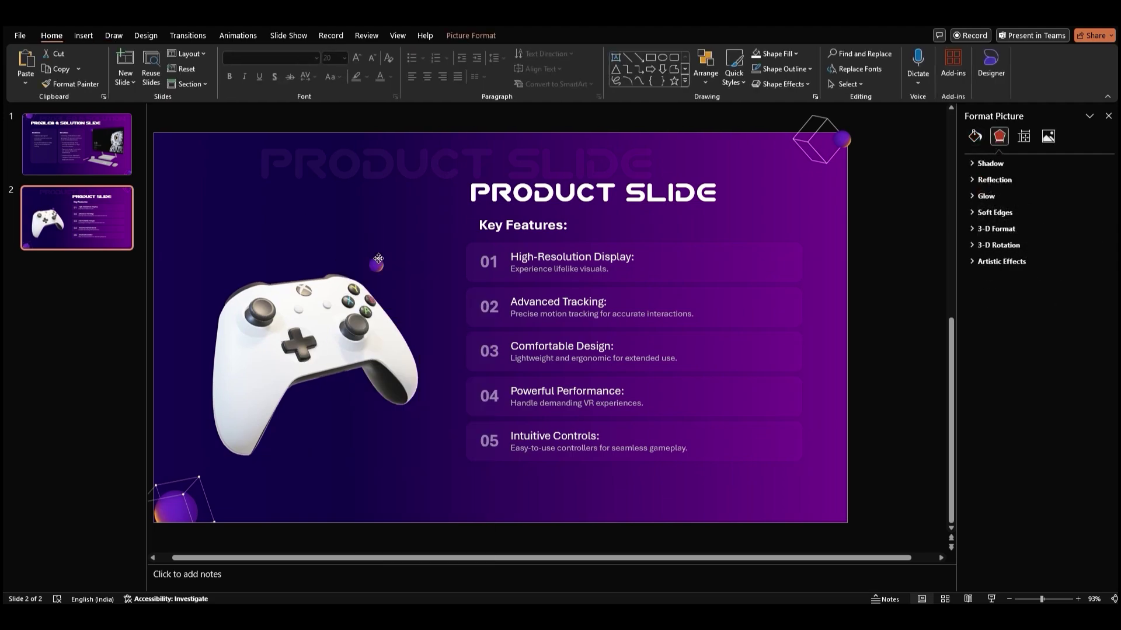
Step: Enlarge and raise the controller model slightly, and shift the faded PRODUCT SLIDE background text further left and down
left_click_drag(354, 330, 354, 321)
left_click(435, 486)
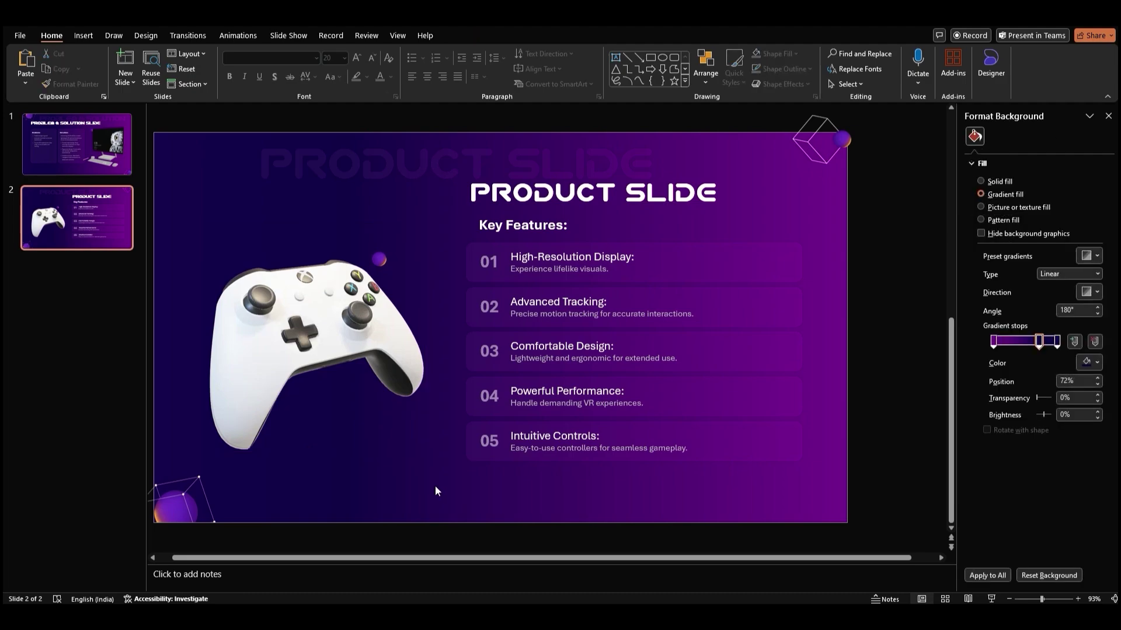
left_click_drag(324, 199, 258, 200)
Step: Duplicate the Product slide and replace the copy's title with "TRACTION & MILESTONES"
left_click(121, 253)
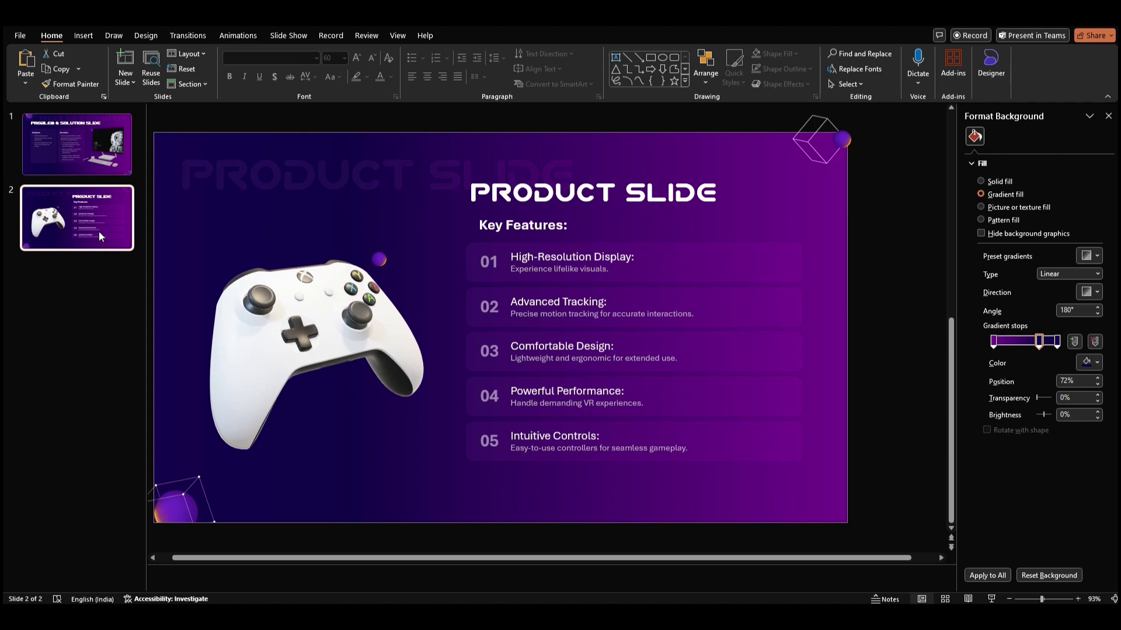
key("ctrl+d")
triple_click(511, 193)
right_click(511, 193)
left_click(591, 269)
Step: Delete the Key Features heading and feature bars 02 to 05 from the duplicated slide
left_click(595, 238)
key("Delete")
left_click(662, 257)
left_click(665, 306, "shift")
left_click(667, 351, "shift")
left_click(670, 396, "shift")
left_click(673, 444, "shift")
left_click(724, 488)
left_click(725, 441)
left_click(729, 396, "shift")
left_click(729, 356, "shift")
left_click(718, 306, "shift")
key("Delete")
Step: Ungroup the 01 feature bar, reshape its background into a nearly square card and move the number to the card's upper-left area
left_click(705, 276)
right_click(763, 260)
left_click(892, 402)
left_click(648, 276)
left_click(645, 281)
left_click_drag(634, 282, 630, 331)
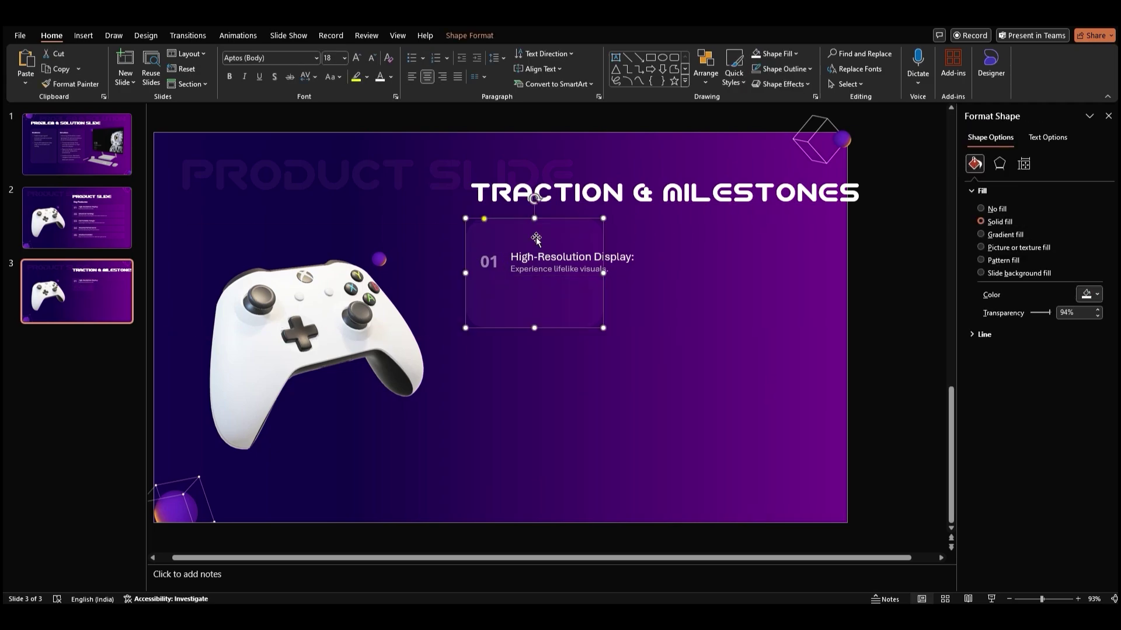
left_click(494, 272)
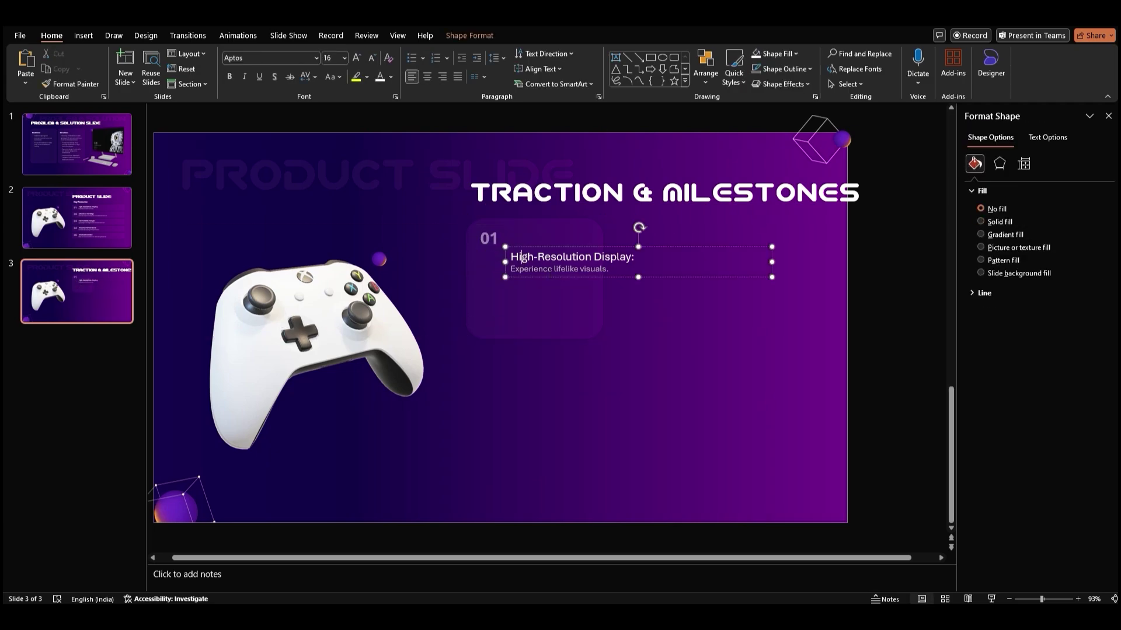
Step: Narrow the feature text box, place it below the number 01 in the card and left-align both
left_click_drag(771, 262, 603, 264)
left_click_drag(573, 246, 558, 249)
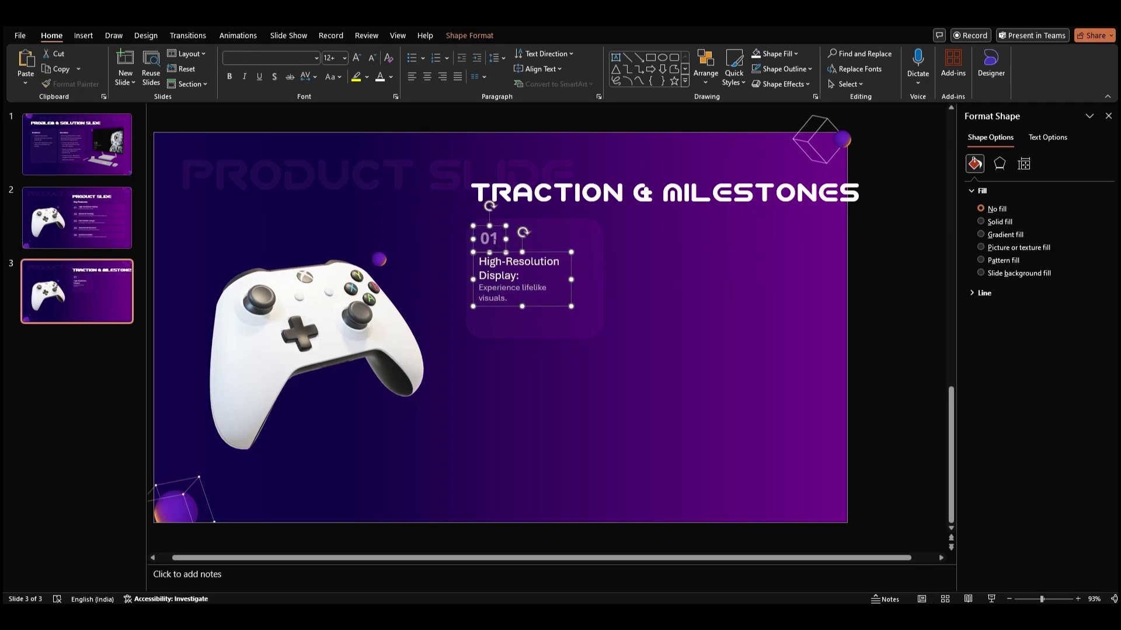
left_click(705, 68)
mouse_move(720, 270)
left_click(808, 269)
left_click_drag(554, 305, 558, 308)
Step: Replace the card's text with "Early Adopter Interest:" and "Significant interest from gamers, developers, and businesses.", and widen the text box slightly
triple_click(509, 277)
right_click(508, 277)
right_click(509, 277)
left_click(591, 331)
left_click_drag(533, 264, 472, 265)
key("BackSpace")
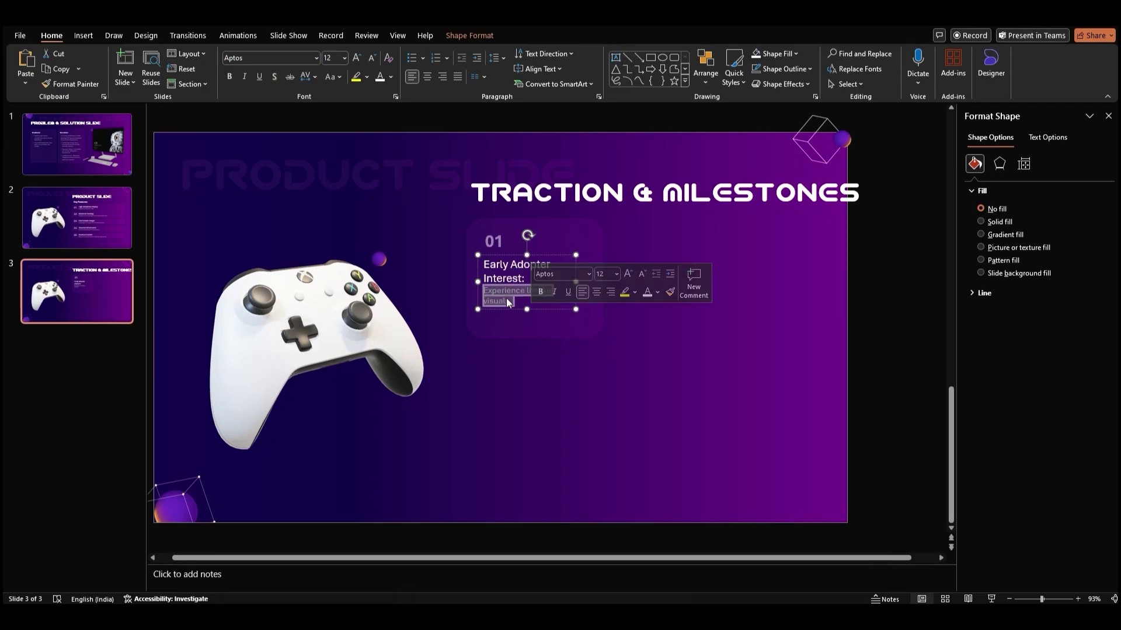
key("ctrl+v")
left_click_drag(577, 293, 591, 293)
left_click(613, 345)
Step: Narrow the card background slightly and group it with its number and text
left_click_drag(458, 216, 598, 344)
left_click(599, 280)
left_click_drag(602, 279, 596, 278)
left_click_drag(455, 211, 682, 349)
key("ctrl+g")
Step: Duplicate the grouped card to the right and downward to form a two-by-two grid
left_click(578, 327, "shift")
left_click_drag(680, 338, 683, 463)
left_click(789, 406)
Step: Renumber the duplicated cards 02 at the lower left, 03 at the upper right and 04 at the lower right
left_click_drag(504, 369, 494, 368)
type("2")
left_click_drag(640, 242, 631, 242)
type("3")
left_click_drag(641, 368, 634, 368)
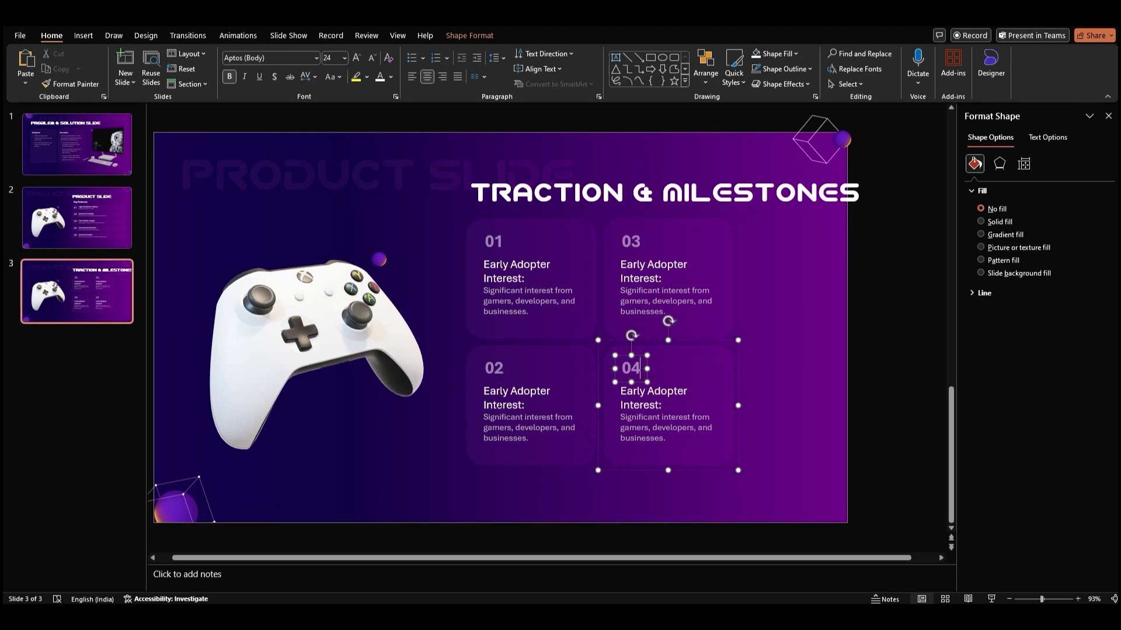
Step: Replace card 02's text with "Strategic Partnerships:" and "Collaborations with leading game developers and content creators."
triple_click(490, 391)
right_click(512, 398)
left_click(594, 134)
left_click_drag(534, 391, 488, 391)
left_click_drag(511, 427, 561, 439)
right_click(514, 424)
left_click(591, 148)
Step: Replace card 03's text with "Positive Reviews and Feedback:" and "Overwhelmingly positive response from early testers."
triple_click(642, 265)
right_click(640, 268)
left_click(712, 330)
left_click_drag(671, 264, 619, 265)
key("BackSpace")
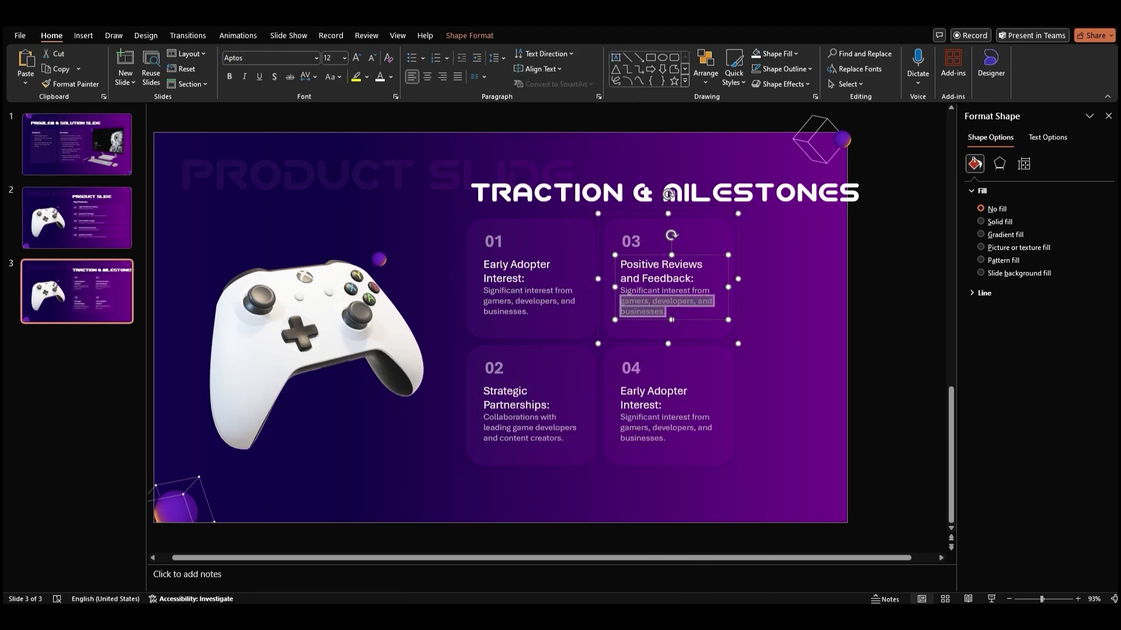
right_click(646, 308)
left_click(725, 331)
Step: Replace card 04's text with "Completed Prototype:" and "Functional prototype ready for testing and refinement."
triple_click(646, 397)
right_click(647, 402)
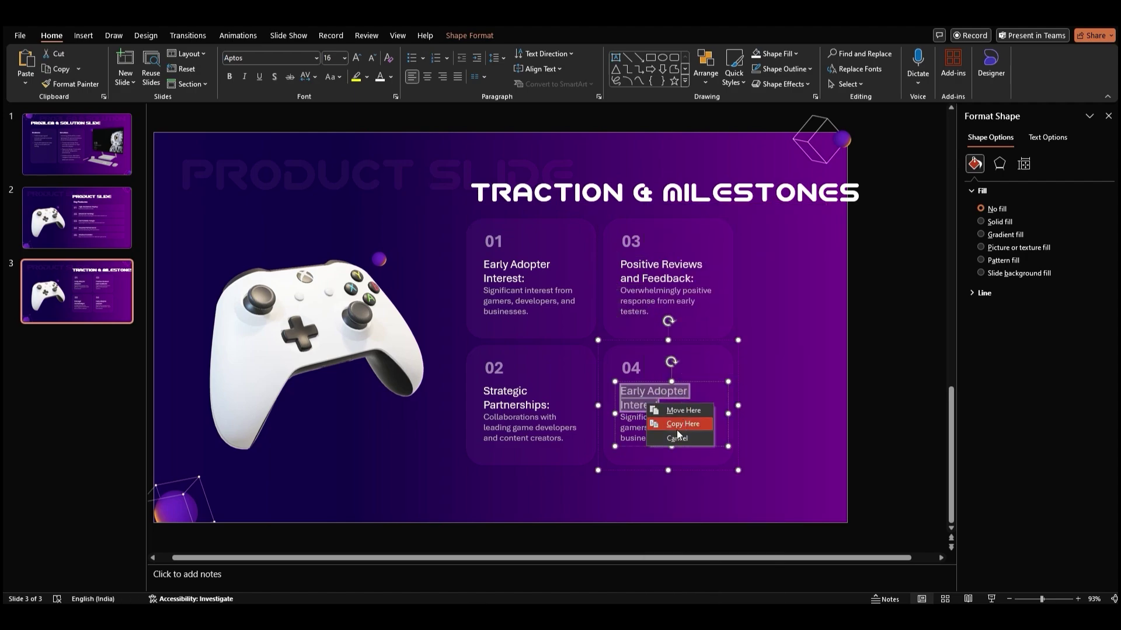
right_click(647, 402)
left_click(726, 127)
key("BackSpace")
left_click_drag(672, 404, 667, 438)
right_click(667, 438)
left_click(726, 164)
Step: Delete the controller model from slide 3 and move the title and four cards into the slide's left half
left_click(694, 506)
key("Delete")
left_click_drag(447, 153, 949, 479)
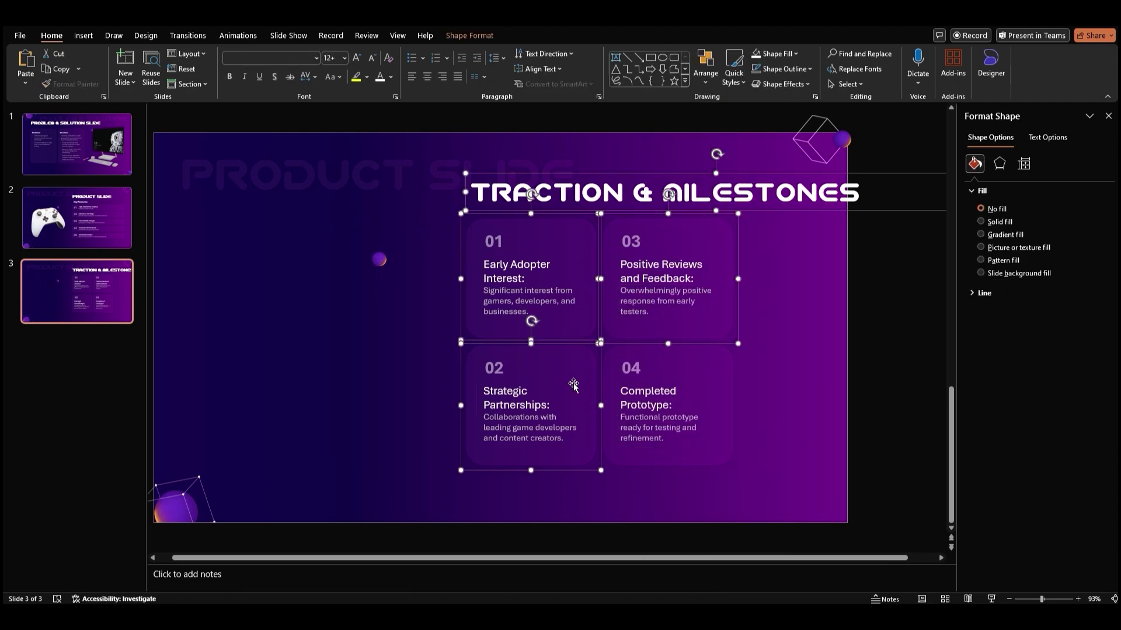
left_click_drag(683, 386, 422, 373)
Step: Replace the faded background title's text with "TRACTION & MILESTONES"
left_click(622, 166)
triple_click(547, 172)
type("TRACTION & MILESTONES")
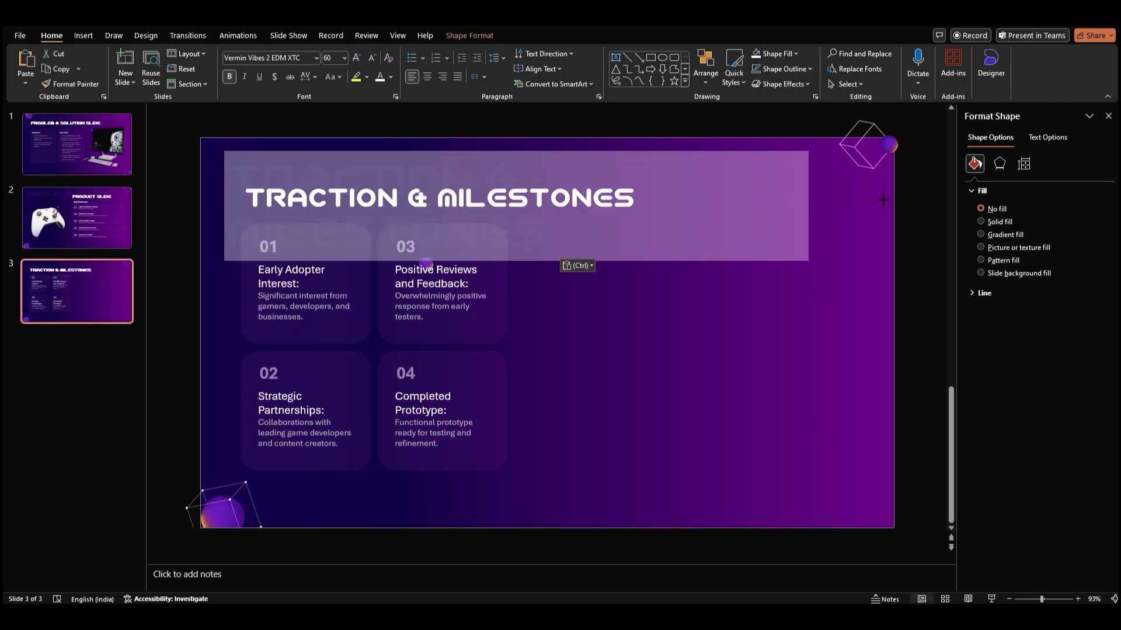
Step: Replace the cube graphic in the slide's upper-right corner with the sphere-and-wireframe graphic from the lower-left corner
left_click(233, 506)
left_click(862, 149)
left_click_drag(232, 506, 864, 129)
key("Delete")
Step: Reorient the sphere-and-wireframe graphic and fit it into the slide's upper-right corner
left_click(728, 307)
left_click(705, 73)
mouse_move(725, 282)
left_click(813, 318)
right_click(869, 167)
left_click(908, 136)
left_click(854, 191)
left_click_drag(840, 173, 845, 179)
left_click(824, 287)
Step: Move the small sphere off card 03 to beside the upper-right graphic and place a larger sphere in the lower-left corner
left_click(426, 264)
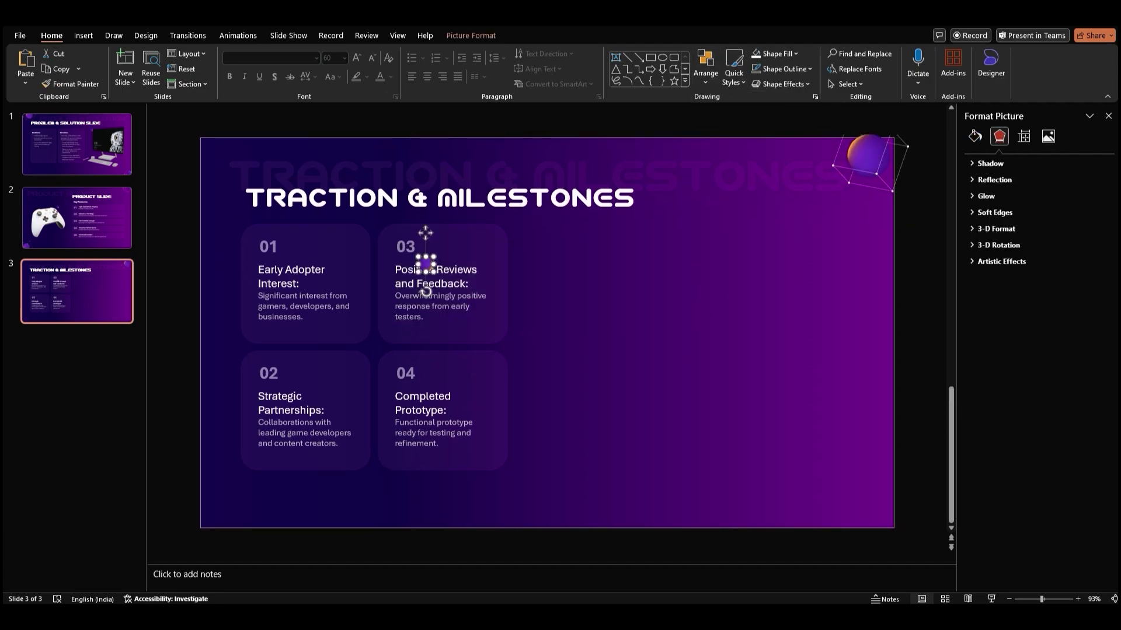
left_click(786, 296)
left_click_drag(849, 193, 247, 500)
left_click(771, 366)
Step: Unhide the diagonal capsule outline Graphic 14, flip it and position it behind the sphere in the slide's lower-left corner
left_click(856, 85)
left_click(894, 131)
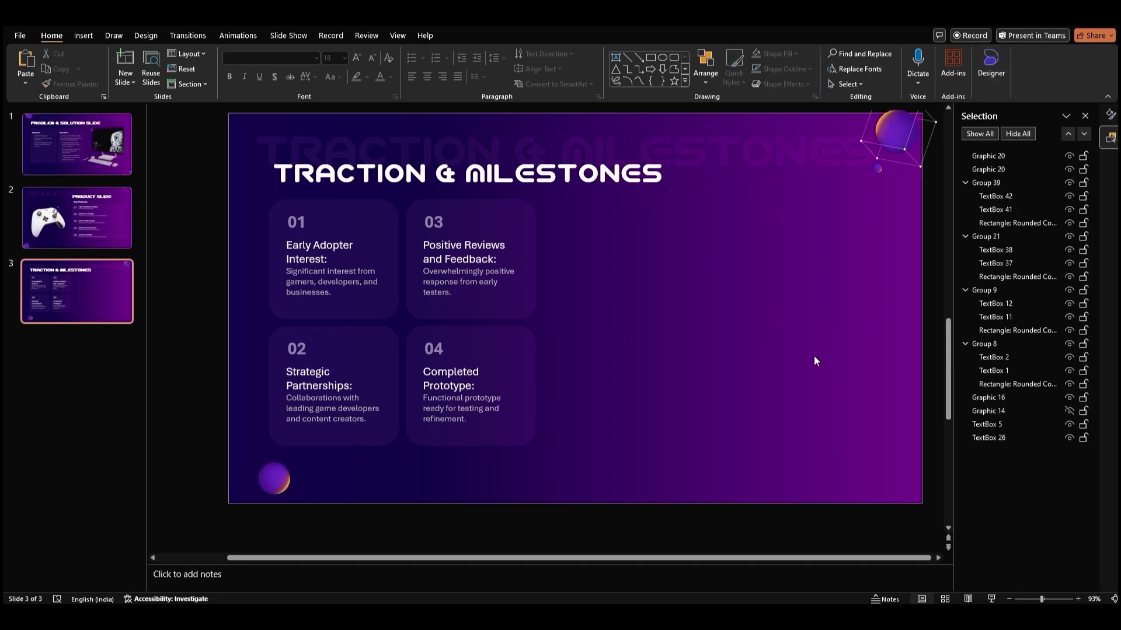
left_click(1069, 411)
left_click_drag(230, 317, 580, 336)
left_click(705, 73)
mouse_move(737, 284)
left_click(822, 334)
left_click_drag(228, 455, 227, 455)
left_click_drag(272, 479, 261, 483)
left_click(233, 479)
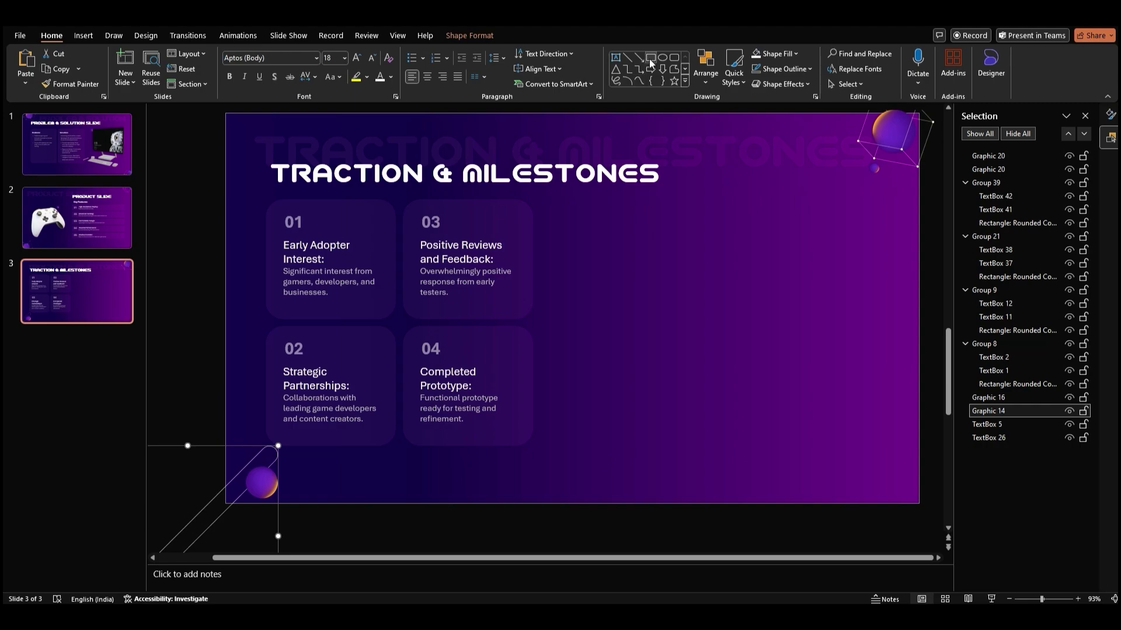
Step: Draw a rectangle about 6.24 cm wide and 15.47 cm high against the slide's left edge and remove its outline
scroll(612, 351, "down", 2)
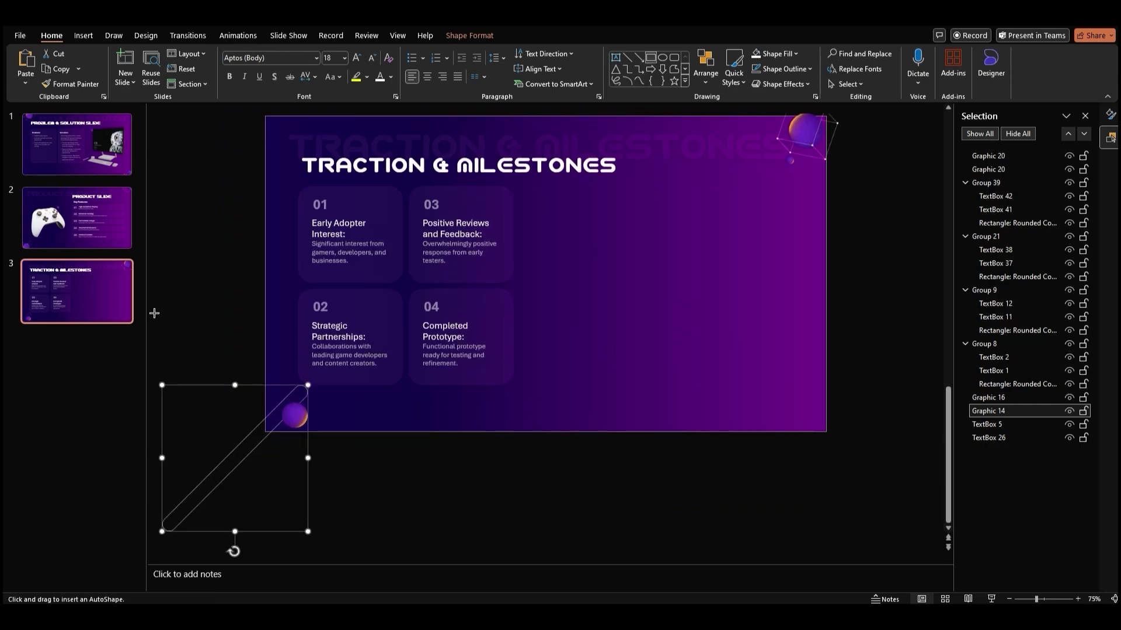
left_click_drag(163, 284, 265, 514)
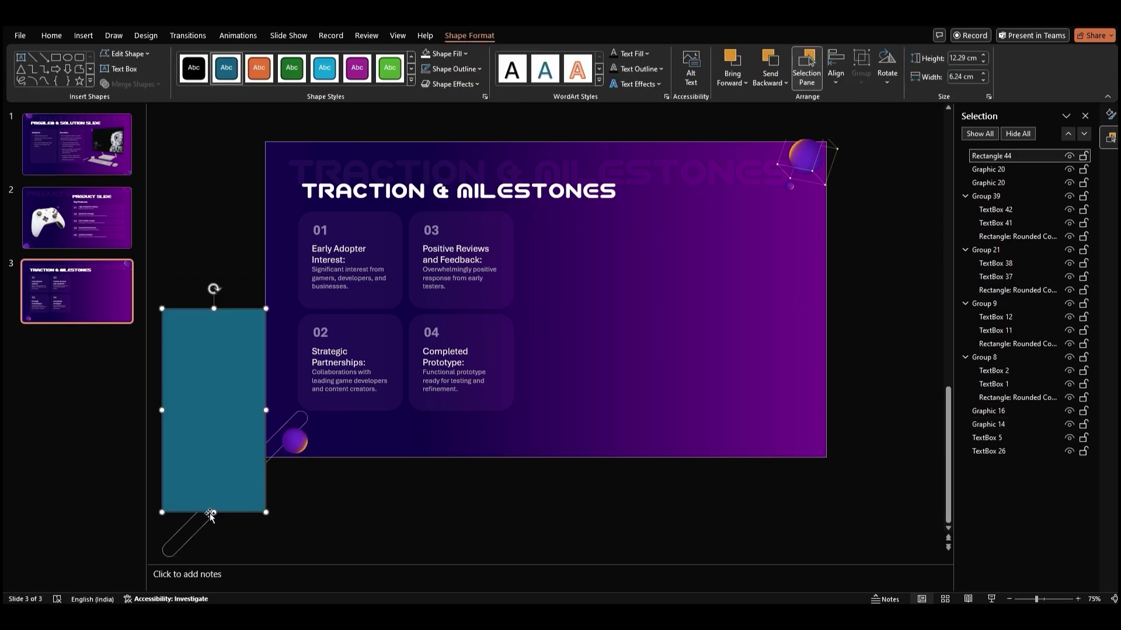
left_click_drag(209, 561, 209, 569)
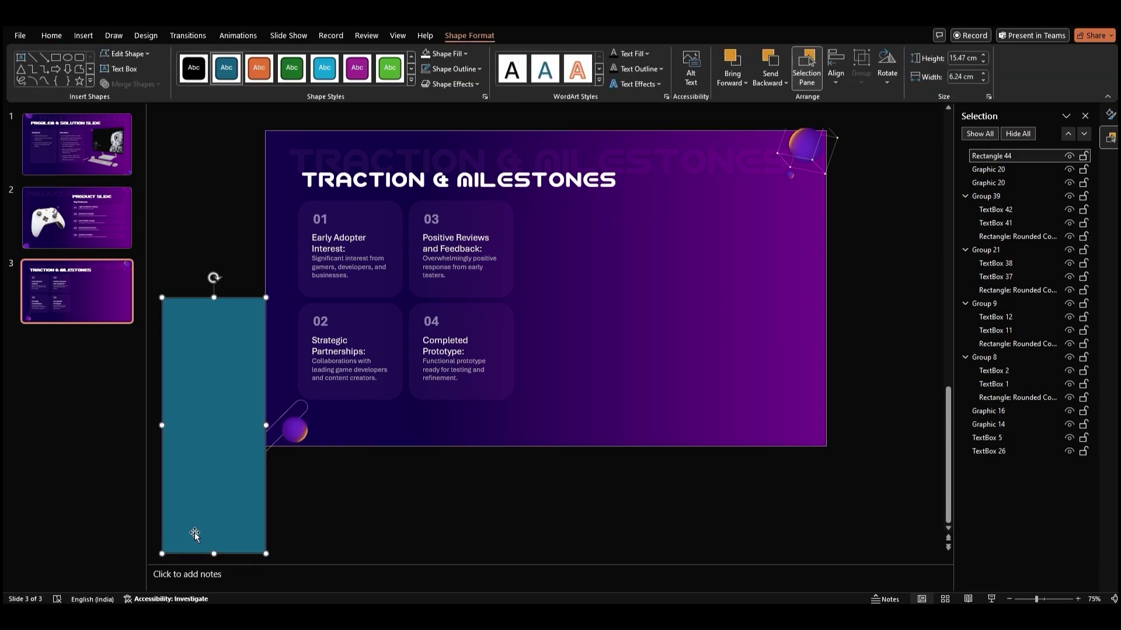
left_click_drag(206, 475, 234, 464)
left_click(449, 69)
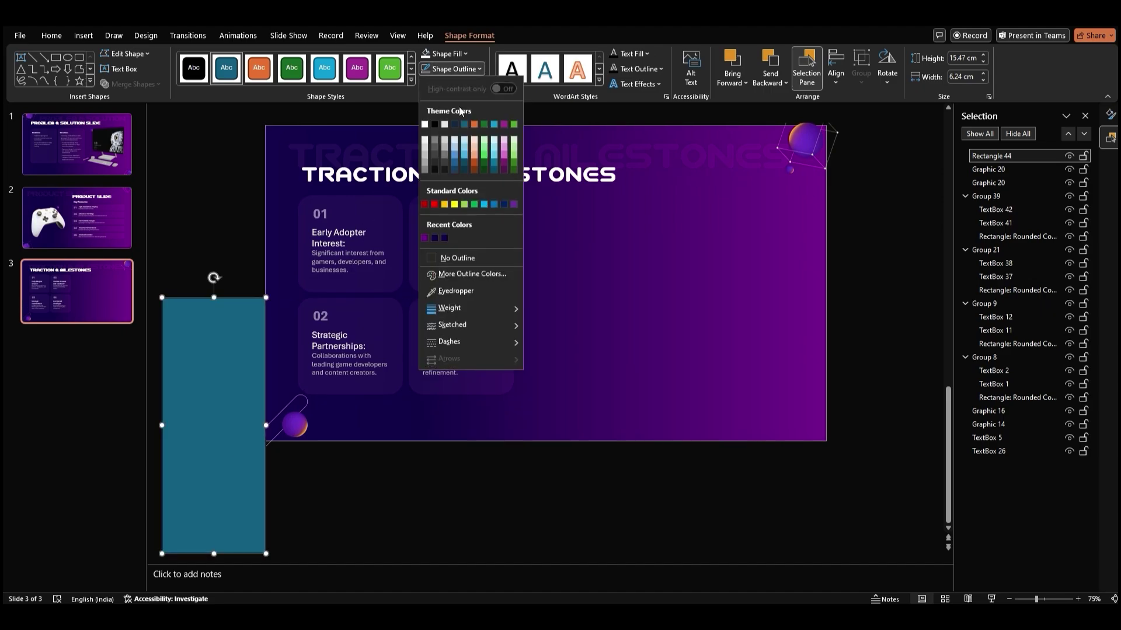
left_click(474, 261)
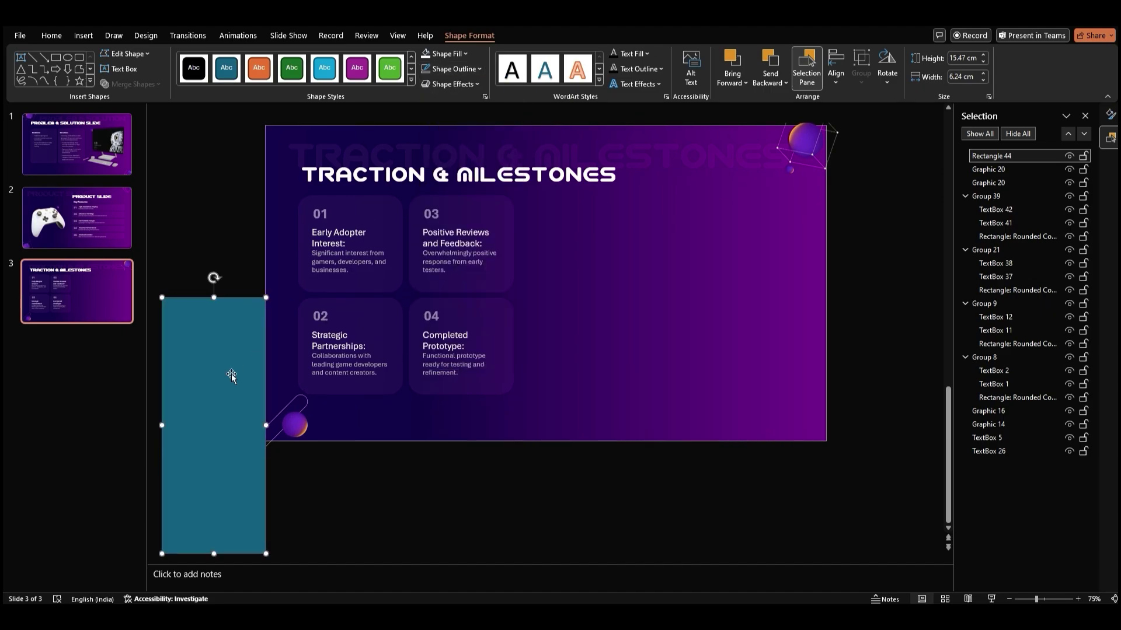
Step: Subtract the rectangle from the capsule outline to trim the part beyond the slide's left edge
left_click(297, 407)
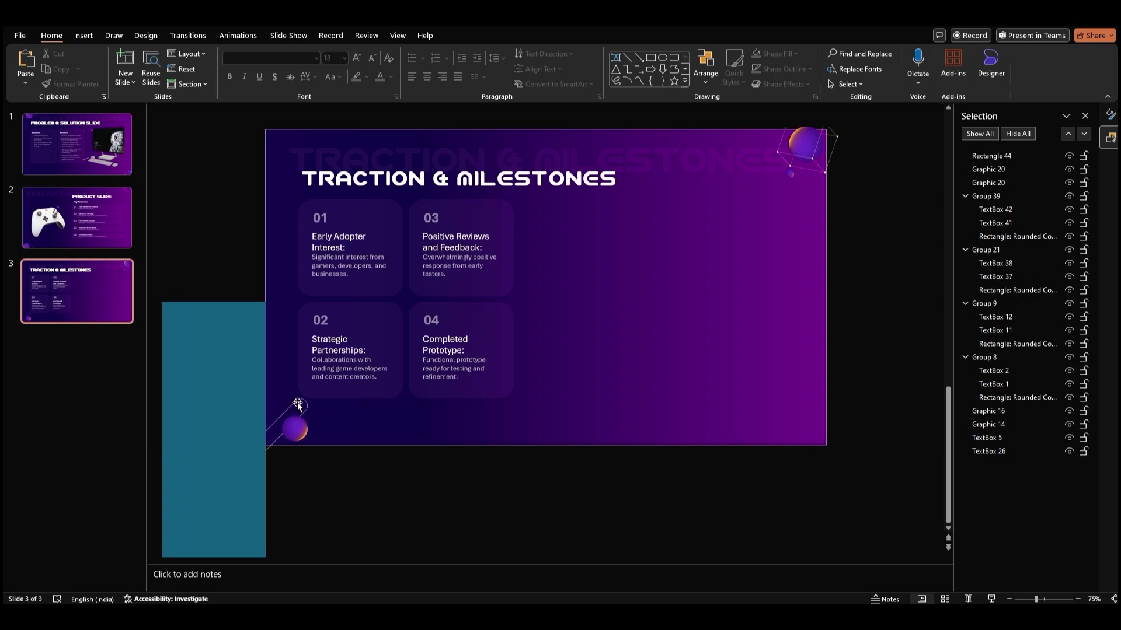
left_click(243, 361, "shift")
left_click(464, 36)
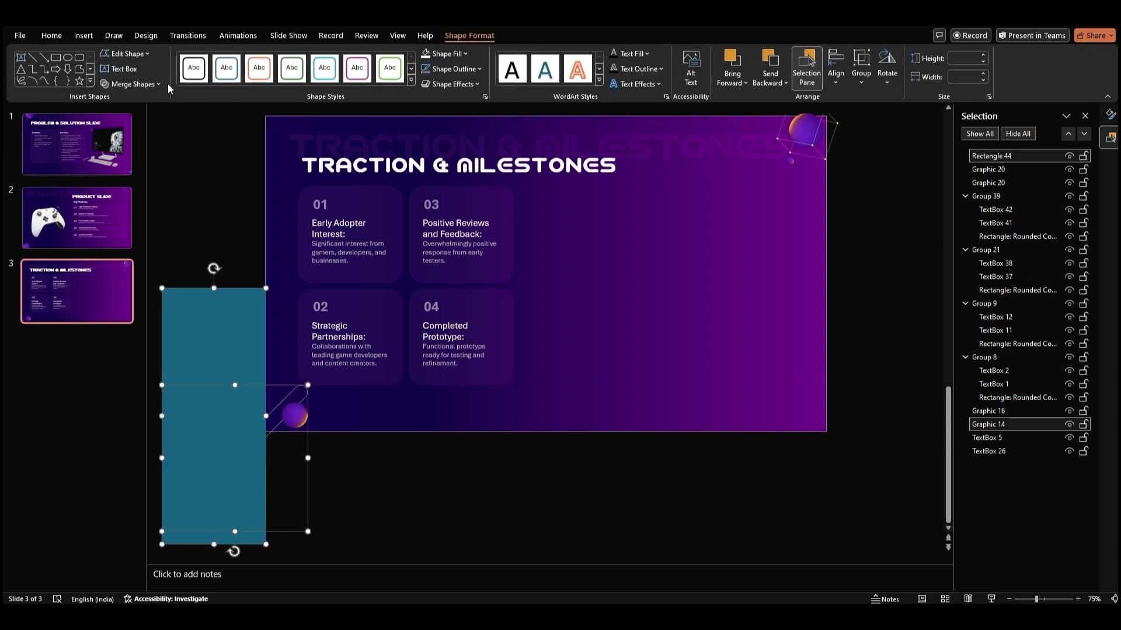
left_click(131, 84)
left_click(134, 166)
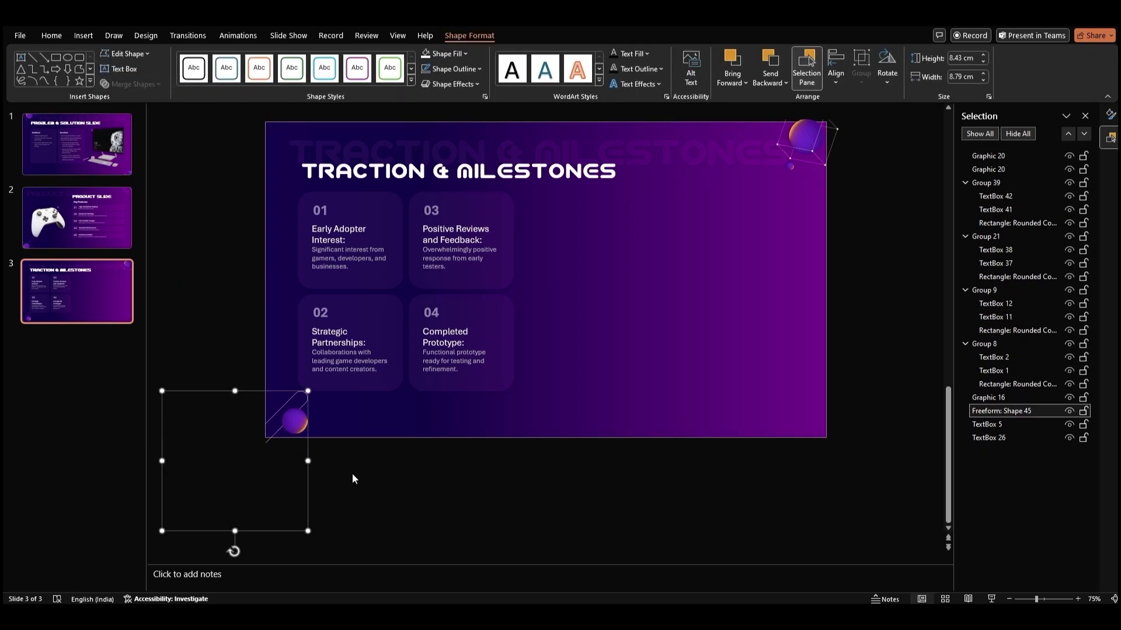
left_click(384, 482)
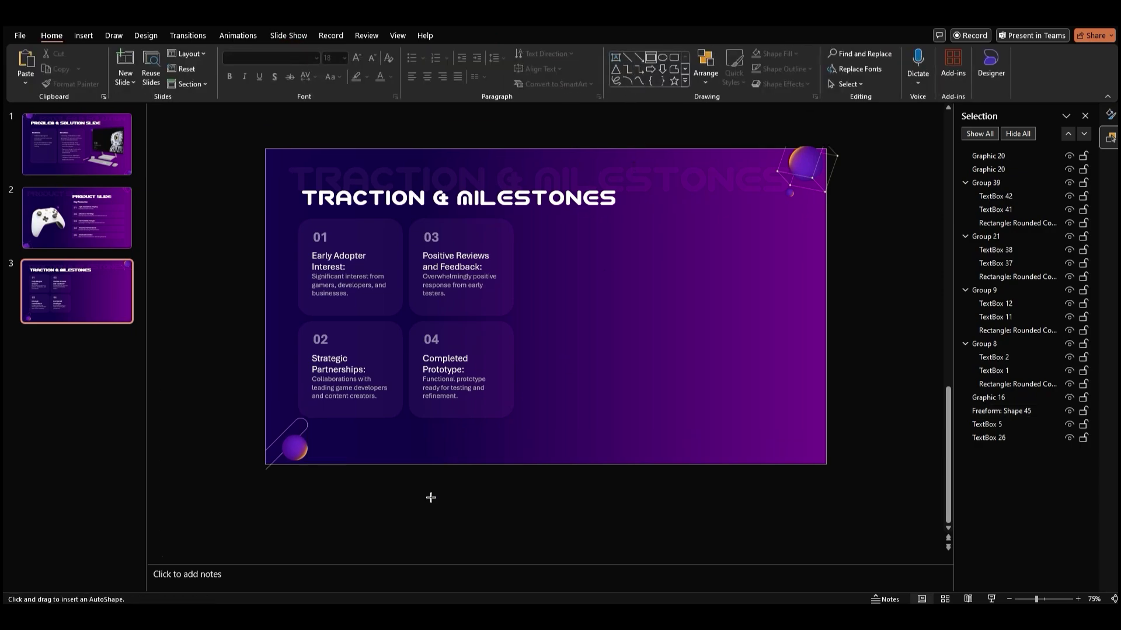
Step: Draw a rectangle about 22.44 cm wide below the slide's bottom edge, remove its outline and extend its height over the capsule's overhang
left_click_drag(505, 535, 135, 465)
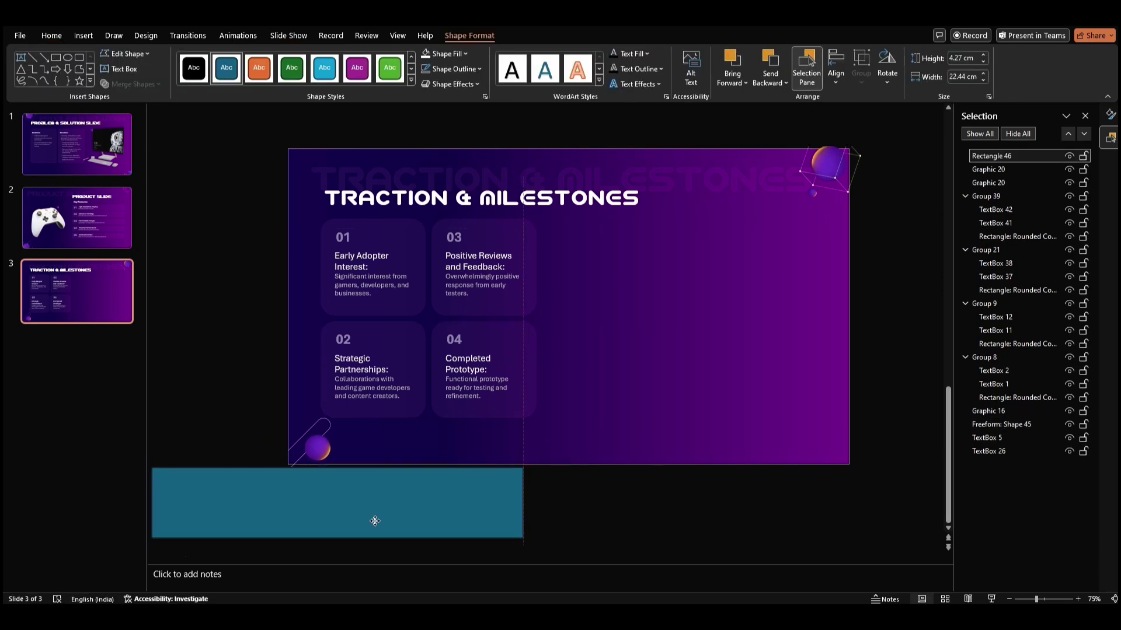
left_click(456, 68)
left_click(465, 256)
left_click(325, 429)
left_click(351, 448, "shift")
left_click(374, 479)
left_click_drag(341, 533, 338, 564)
Step: Subtract the lower rectangle from the capsule outline to trim its overhang below the slide, and close the object list
left_click(326, 414)
left_click(385, 471, "shift")
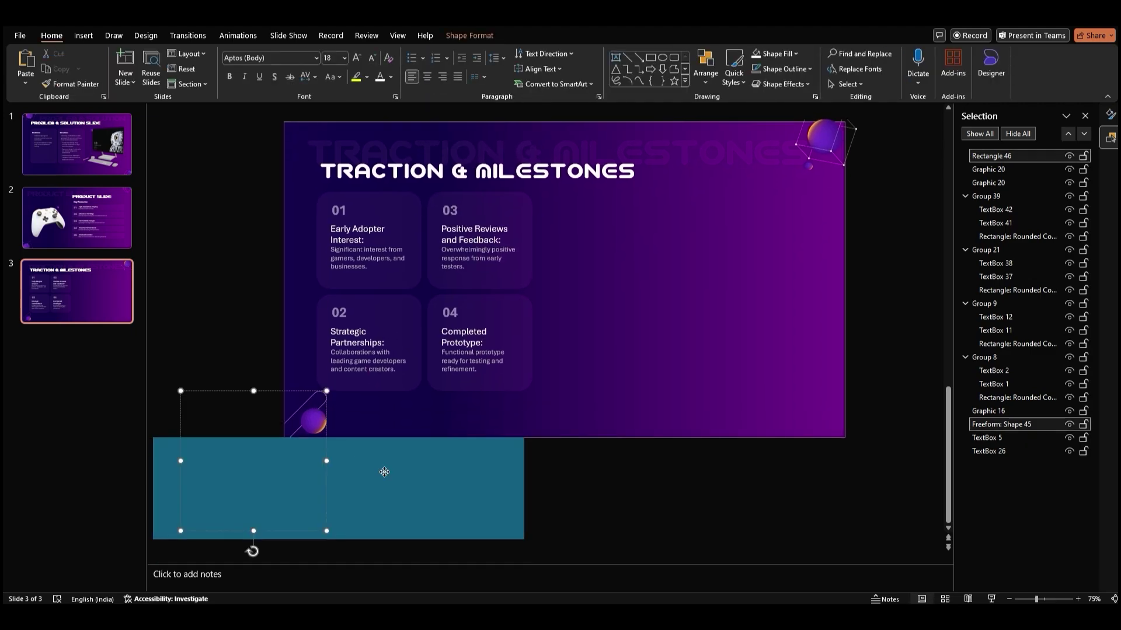
left_click(484, 39)
left_click(156, 86)
left_click(137, 166)
left_click(344, 481)
scroll(644, 455, "up", 3)
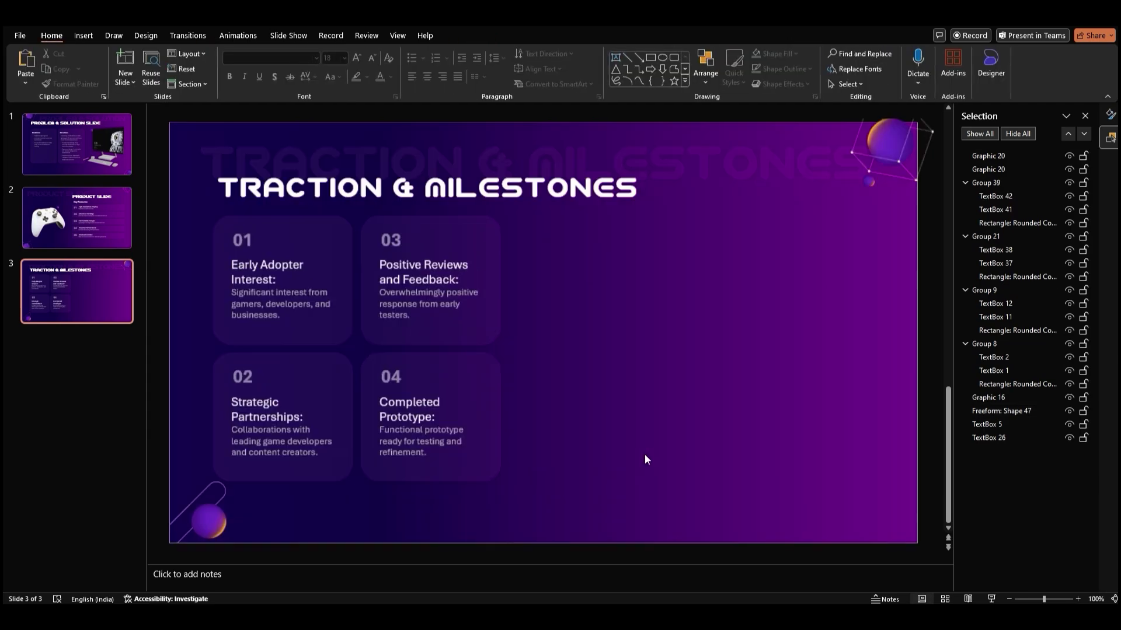
left_click(1085, 115)
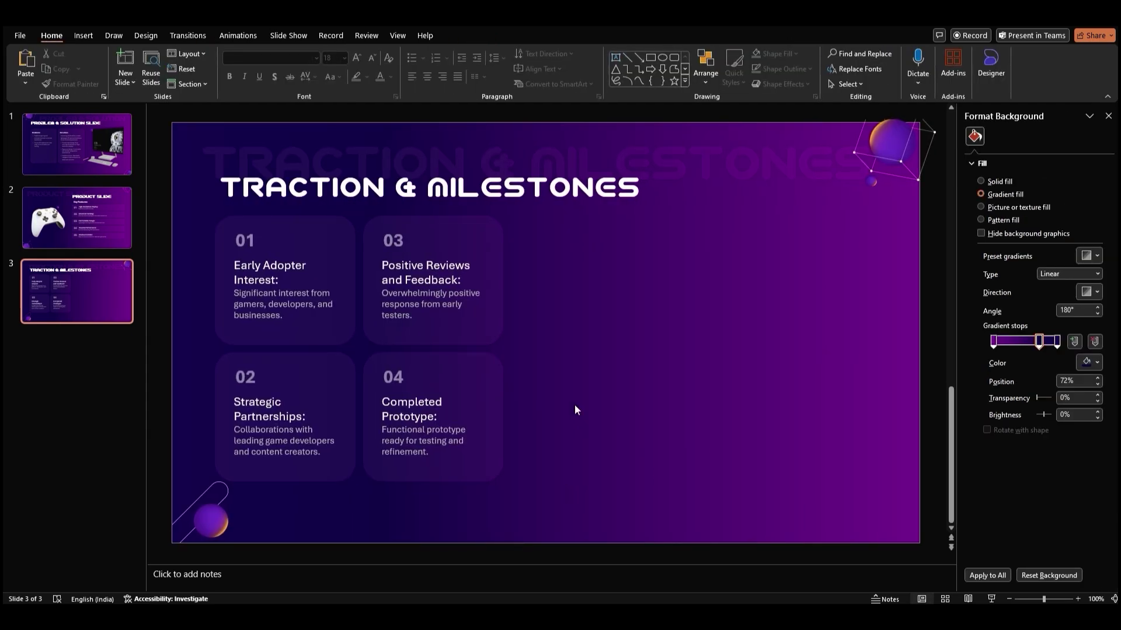
Step: Insert the VR Headset model from the Elements folder, showing all file types to find it
left_click(76, 37)
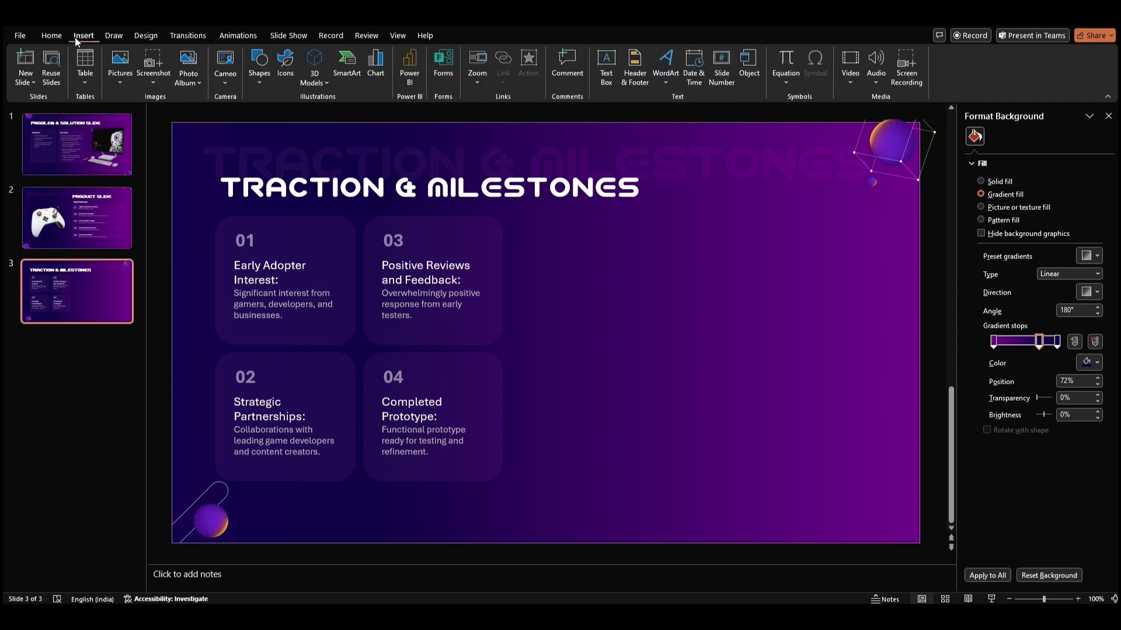
left_click(117, 75)
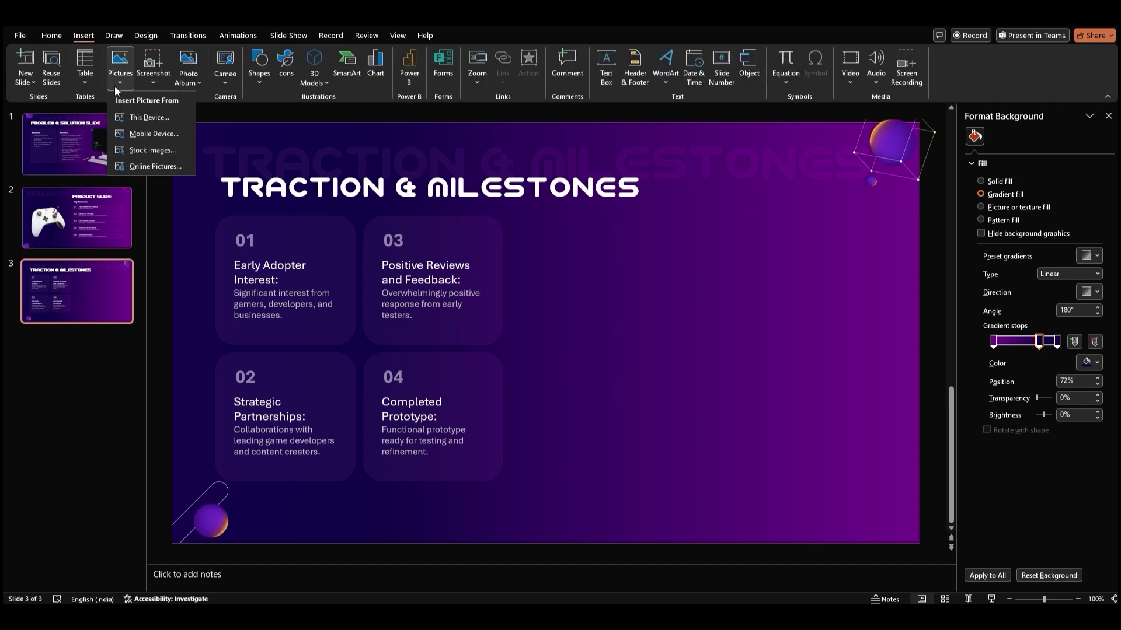
left_click(139, 126)
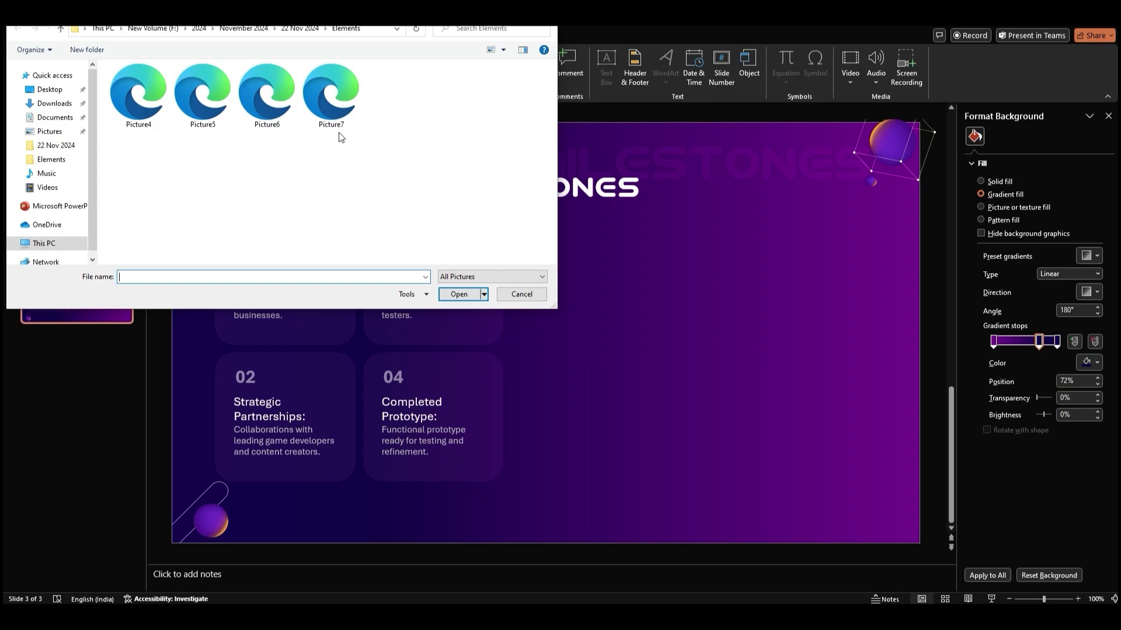
left_click(308, 30)
double_click(150, 86)
left_click(467, 278)
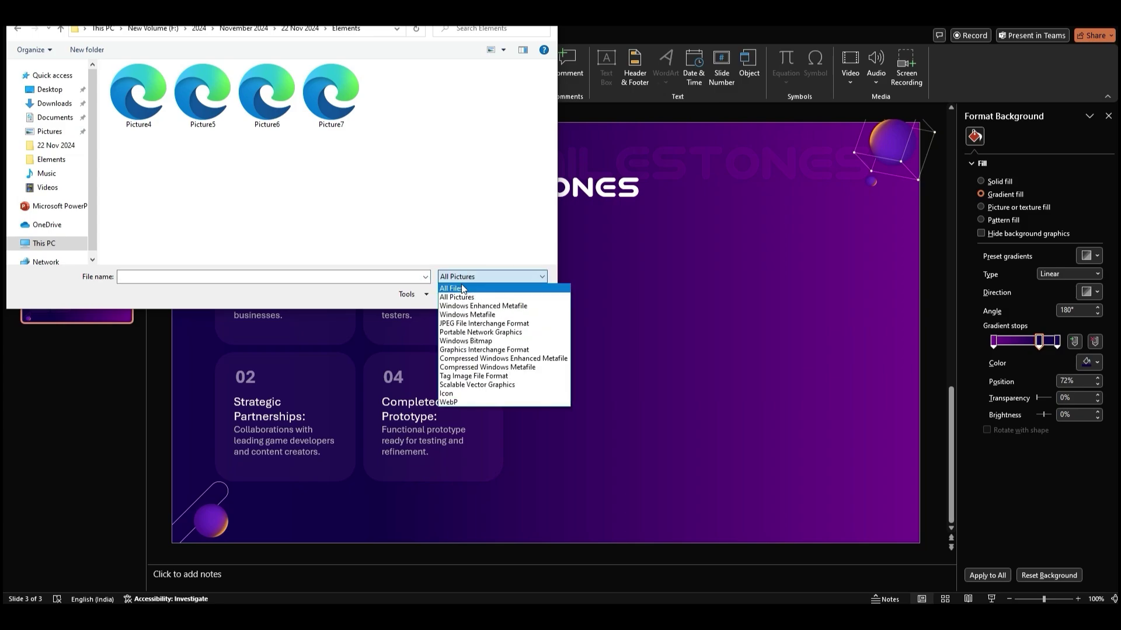
left_click(460, 288)
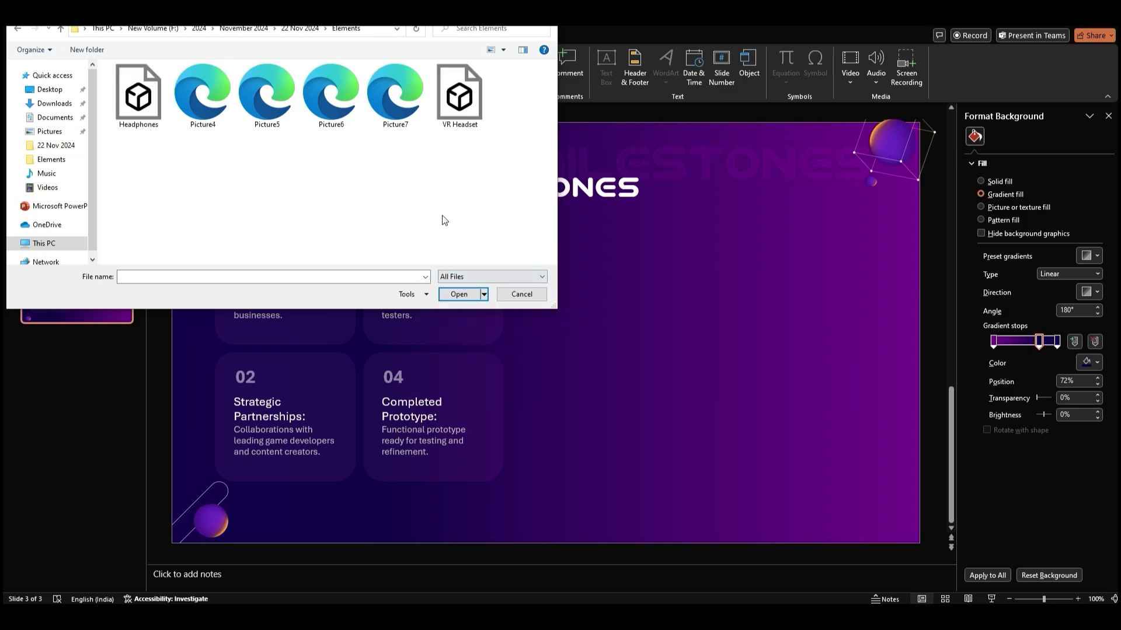
left_click(445, 111)
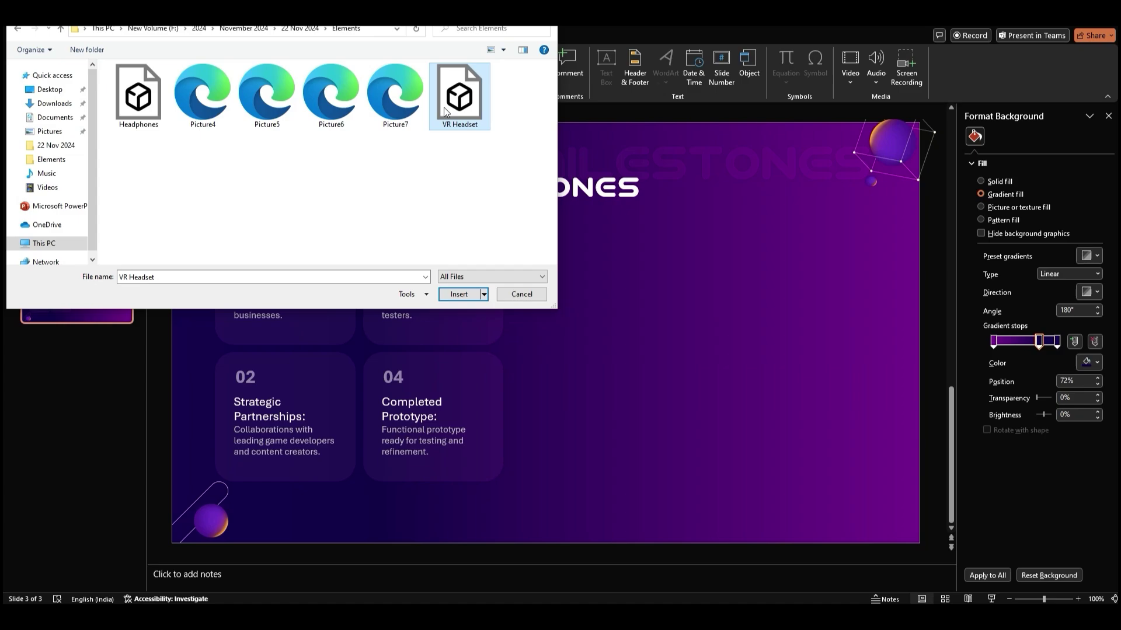
left_click(453, 295)
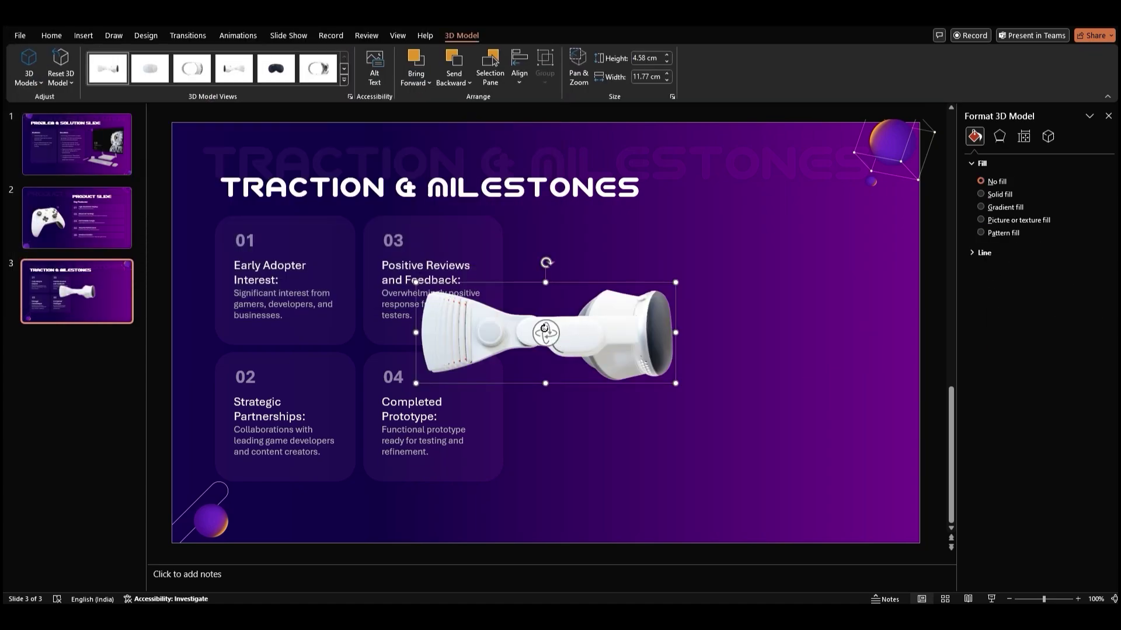
Step: Turn the headset model to a front three-quarter view, enlarge it to about 12.18 by 15.47 cm and place it beside the cards
left_click_drag(546, 334, 305, 371)
left_click(641, 401)
left_click(607, 356)
left_click_drag(607, 357, 752, 351)
left_click_drag(693, 330, 709, 327)
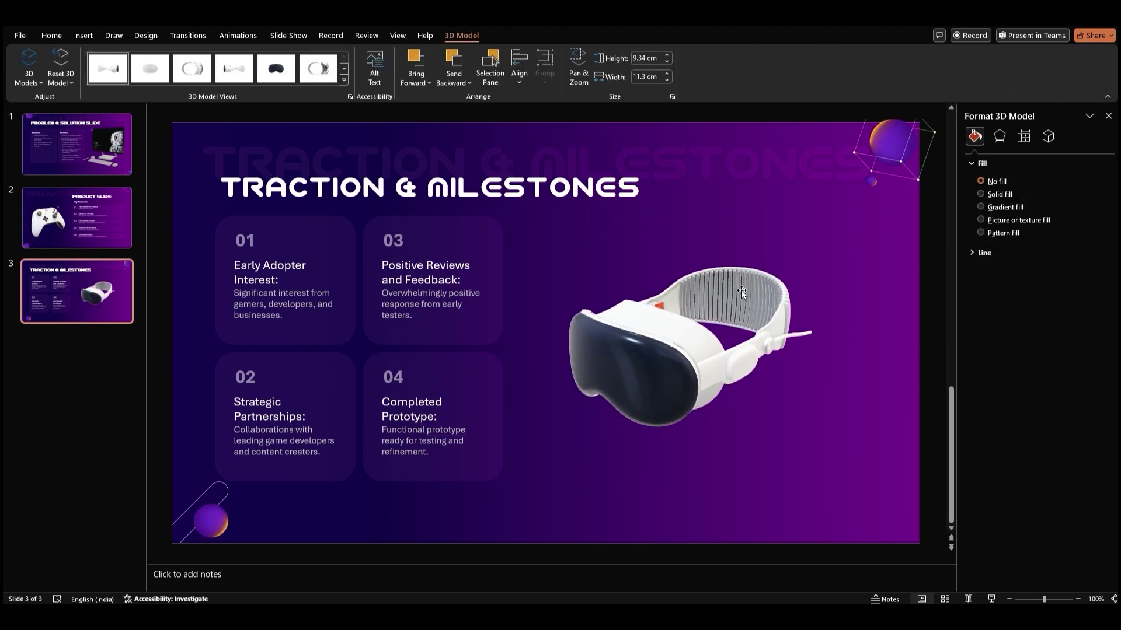
left_click_drag(817, 230, 863, 195)
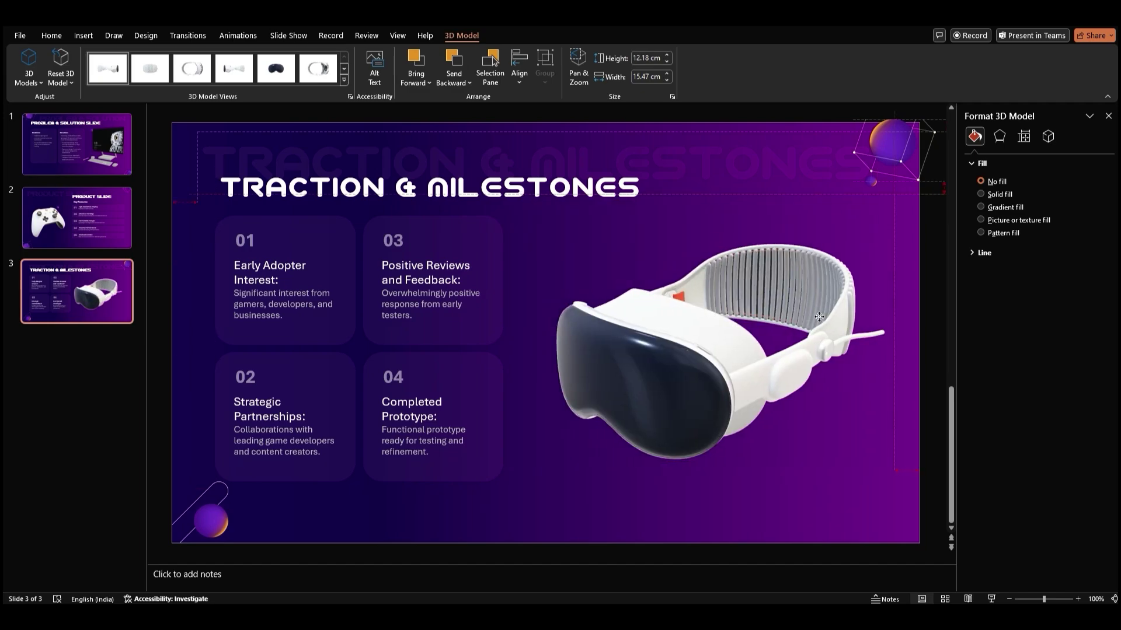
left_click(597, 502)
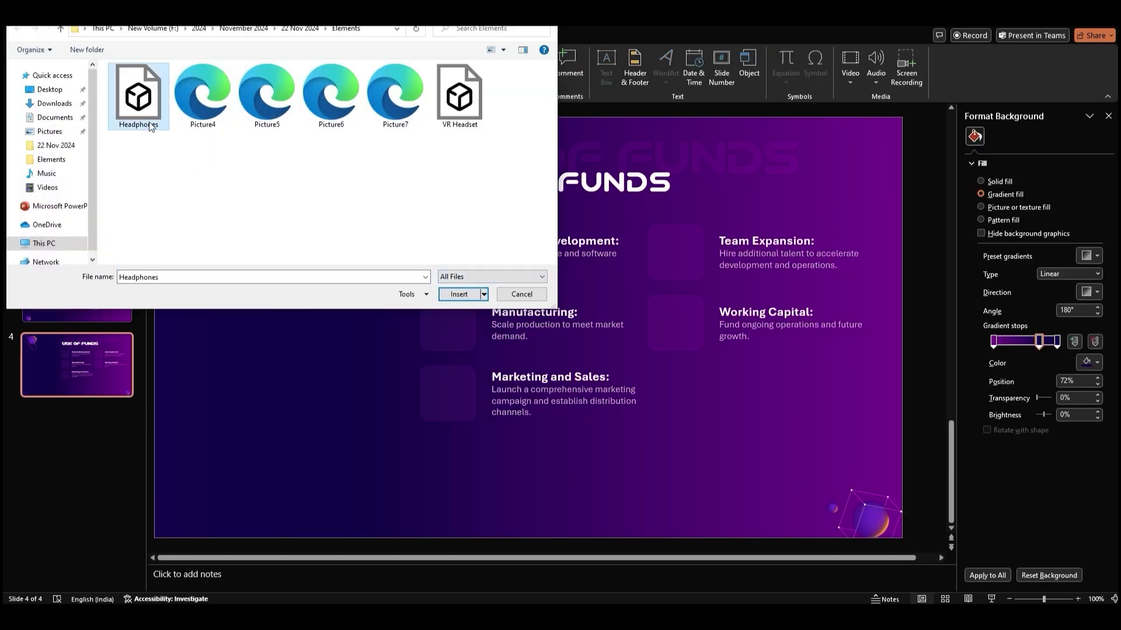
Step: Insert the Headphones 3D model on the Use of Funds slide
left_click(459, 294)
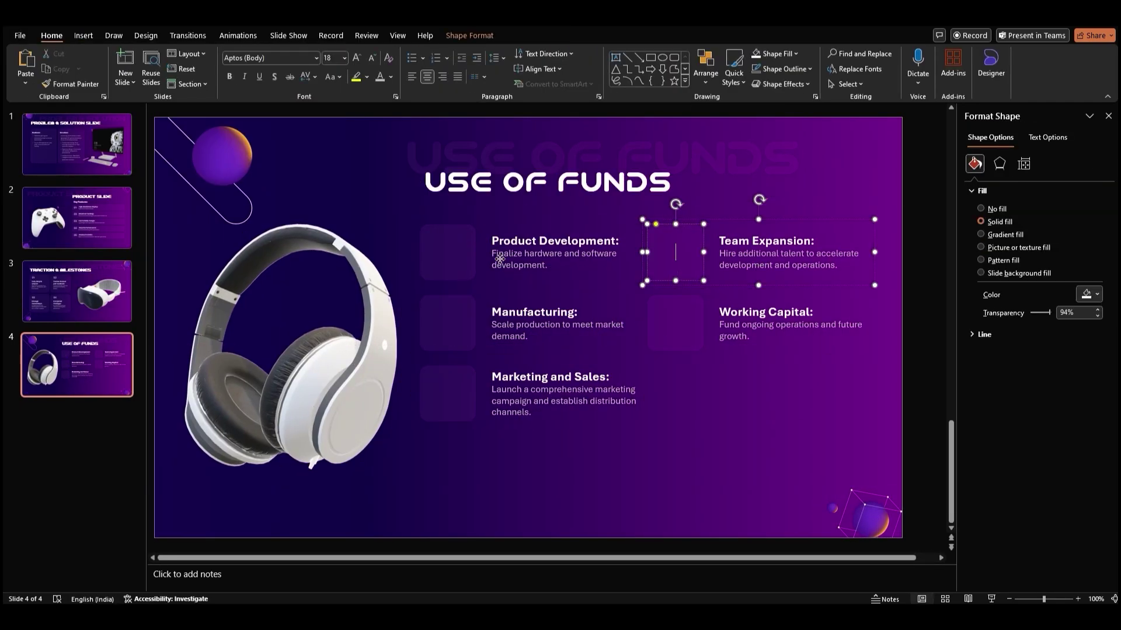
left_click(560, 504)
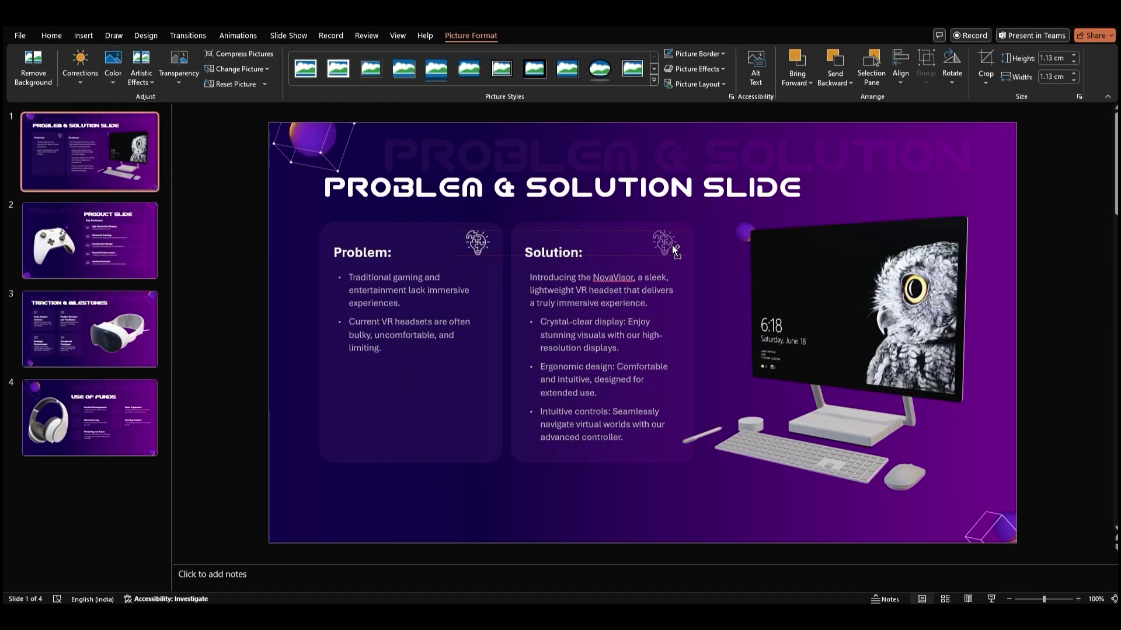
Step: Place a 1.13 cm icon in the upper corner of the Solution card to match the Problem card's icon
left_click_drag(672, 249, 674, 249)
key("ctrl+v")
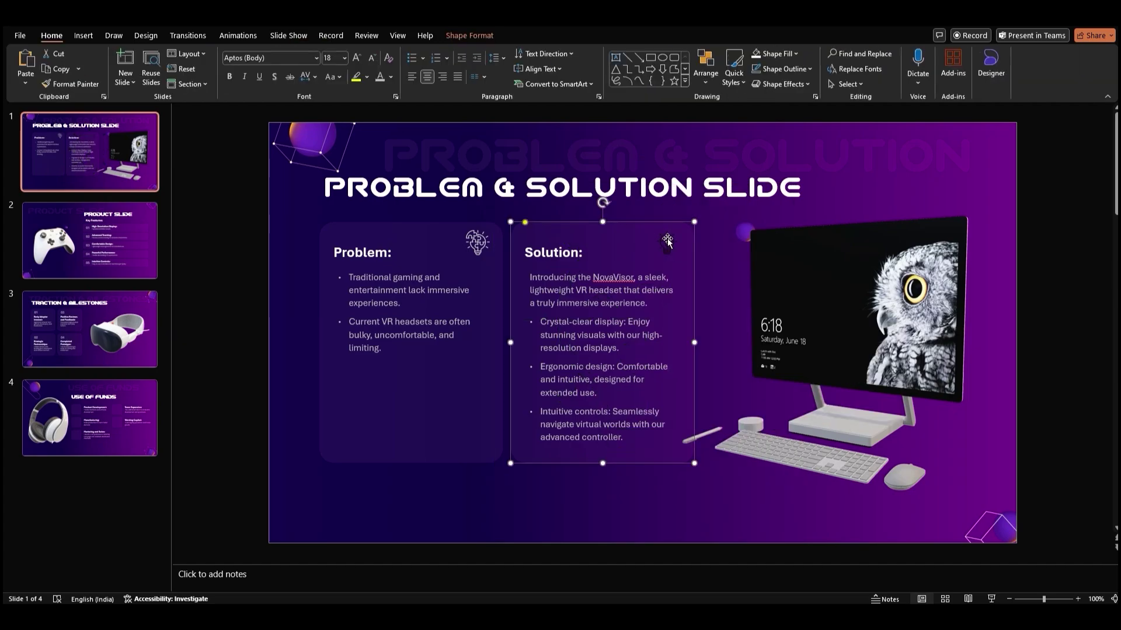
left_click(671, 237)
left_click(477, 243, "shift")
left_click(699, 505)
Step: Place a 1.22 cm light-bulb icon on the first Use of Funds tile and duplicate it onto the other four tiles
left_click(809, 206)
left_click_drag(809, 207, 809, 215)
left_click_drag(805, 280, 809, 293)
left_click(745, 233)
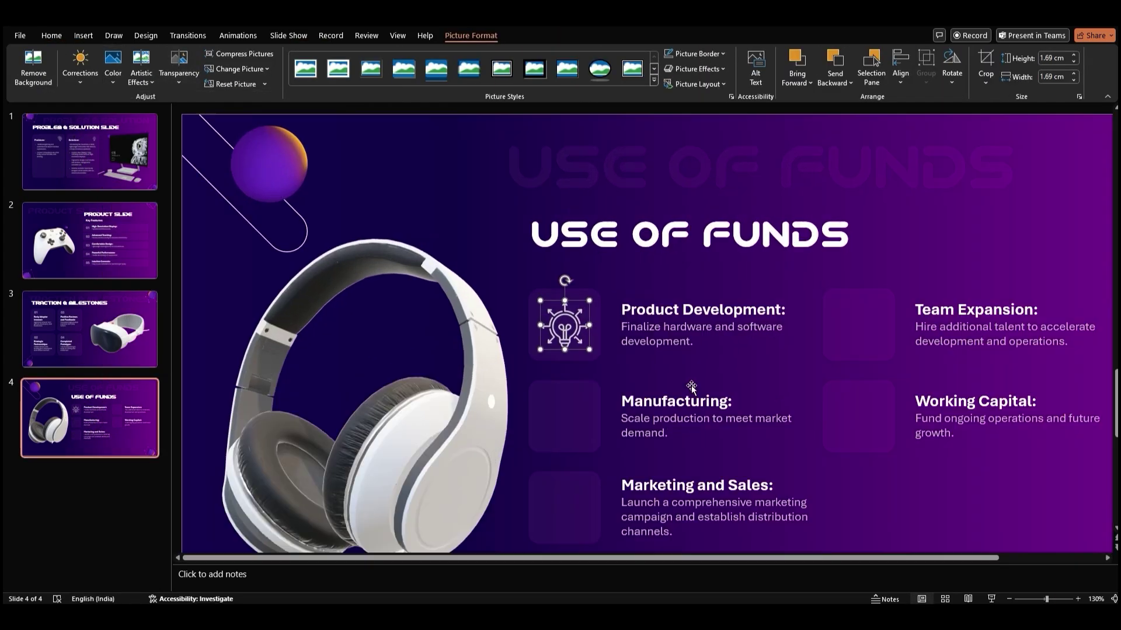
left_click(566, 356)
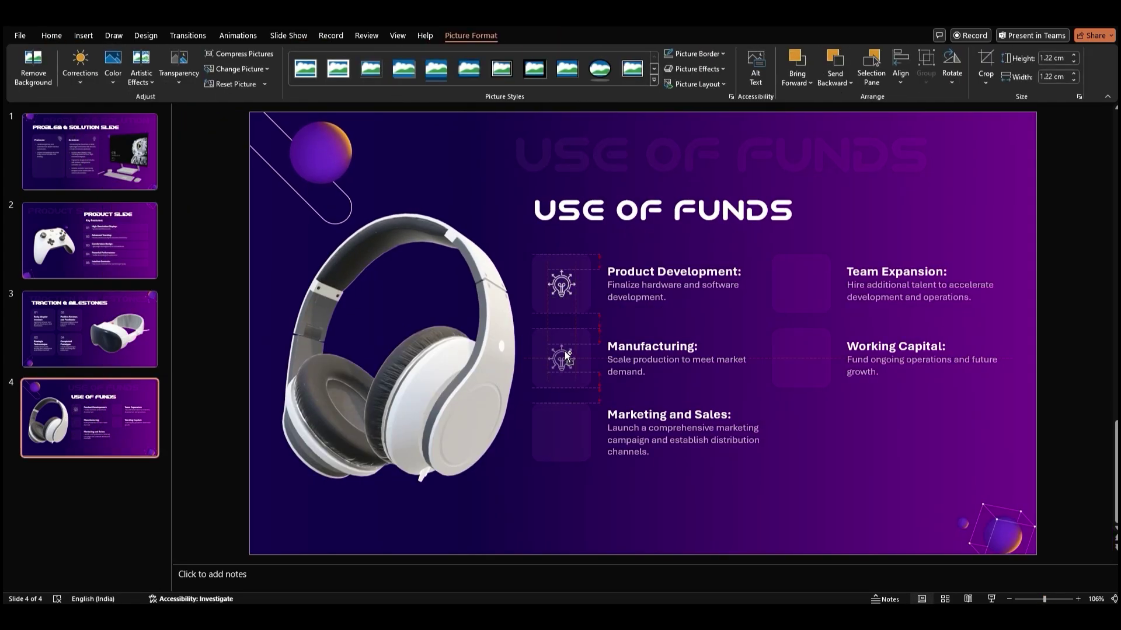
left_click_drag(565, 354, 565, 430)
left_click(829, 267, "shift")
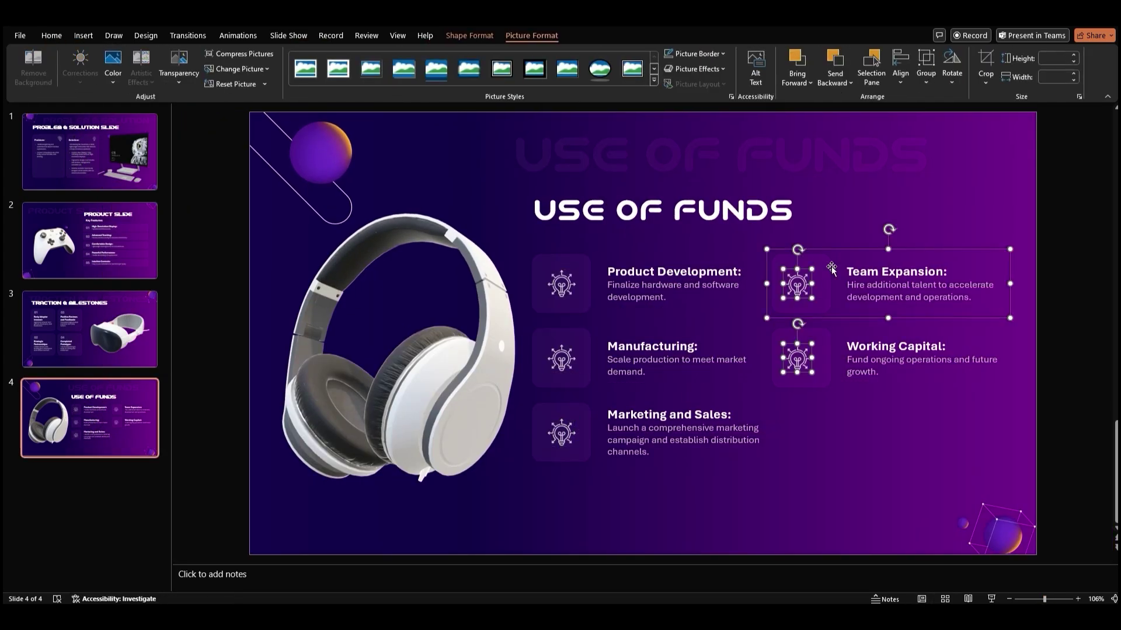
left_click(700, 321)
Step: Replace the duplicated light-bulb icons on the Use of Funds tiles with icons that match each heading
triple_click(669, 415)
triple_click(896, 272)
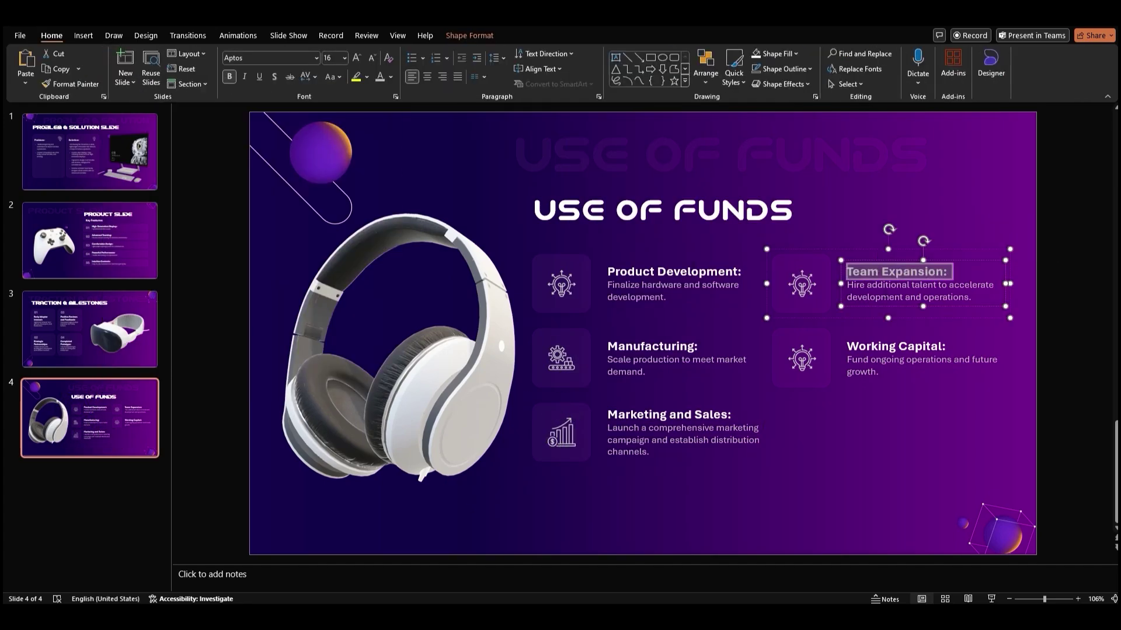
key("ctrl+z")
key("ctrl+z")
key("ctrl+z")
key("ctrl+z")
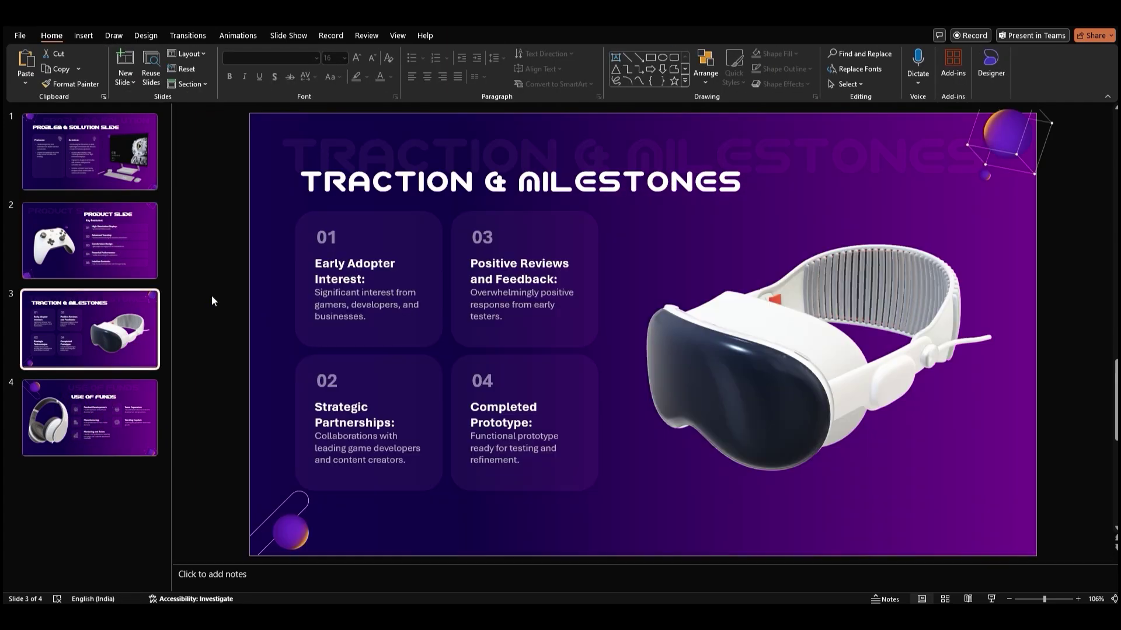
key("ctrl+z")
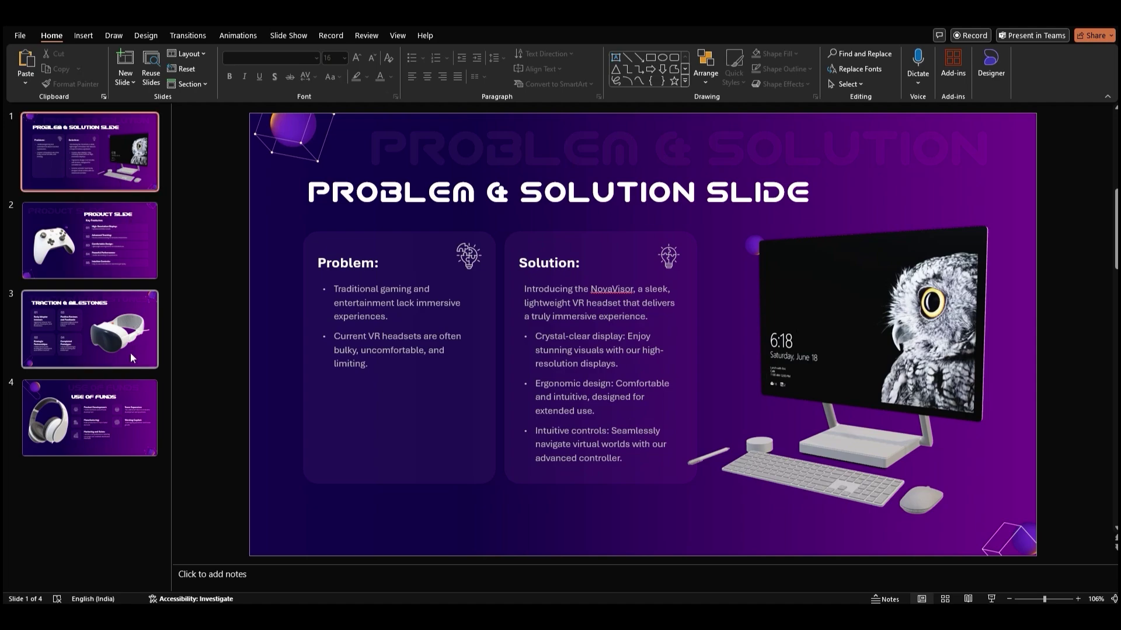
Step: Apply the Morph transition to all four slides
left_click(114, 400, "shift")
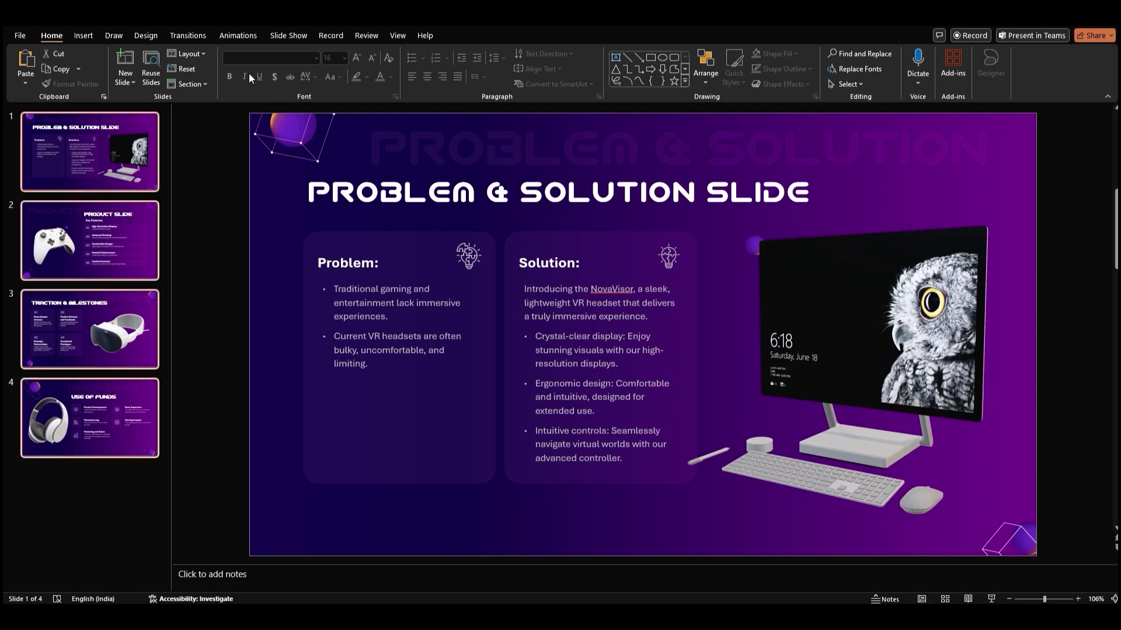
left_click(188, 36)
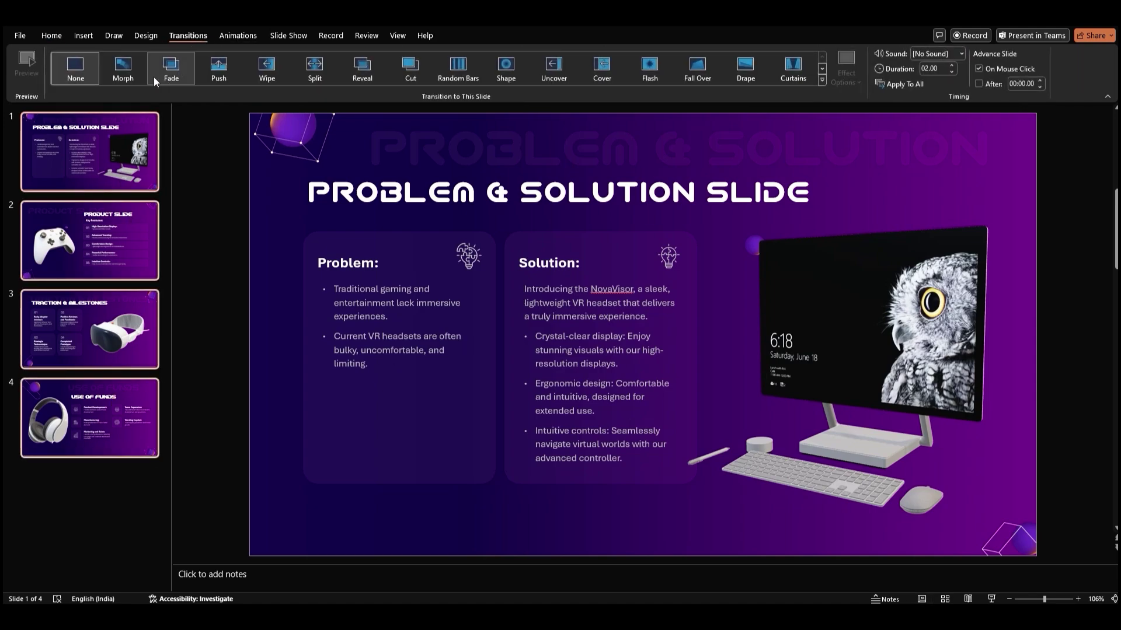
left_click(122, 74)
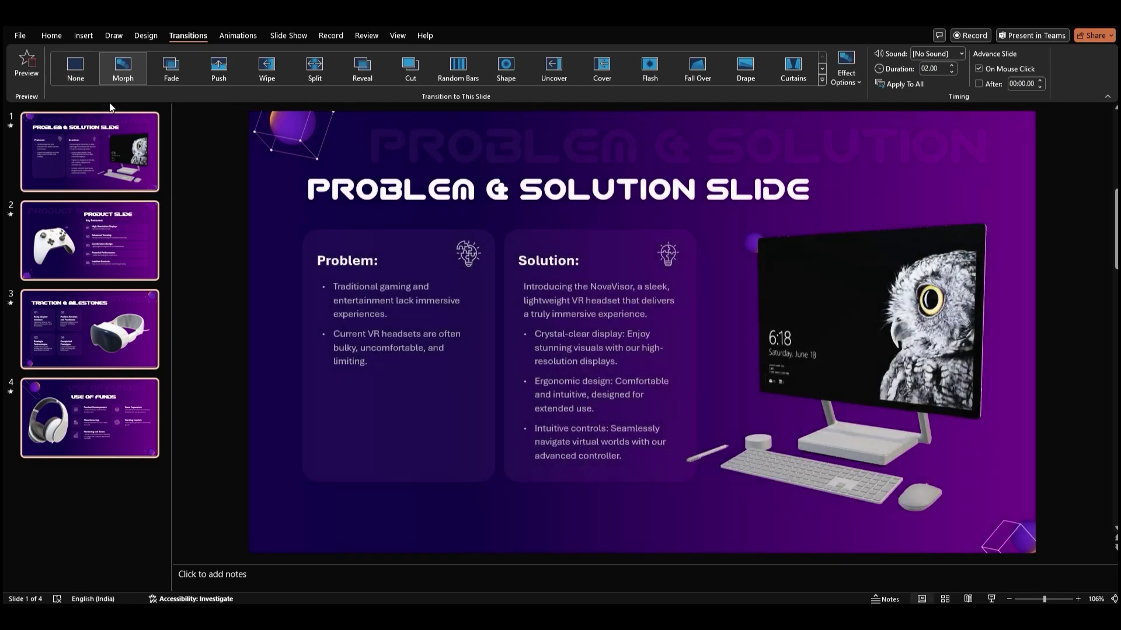
Step: Copy the computer model from the Problem & Solution slide to the Product slide, turn it side-on and place it beyond the slide's right edge
left_click(836, 378)
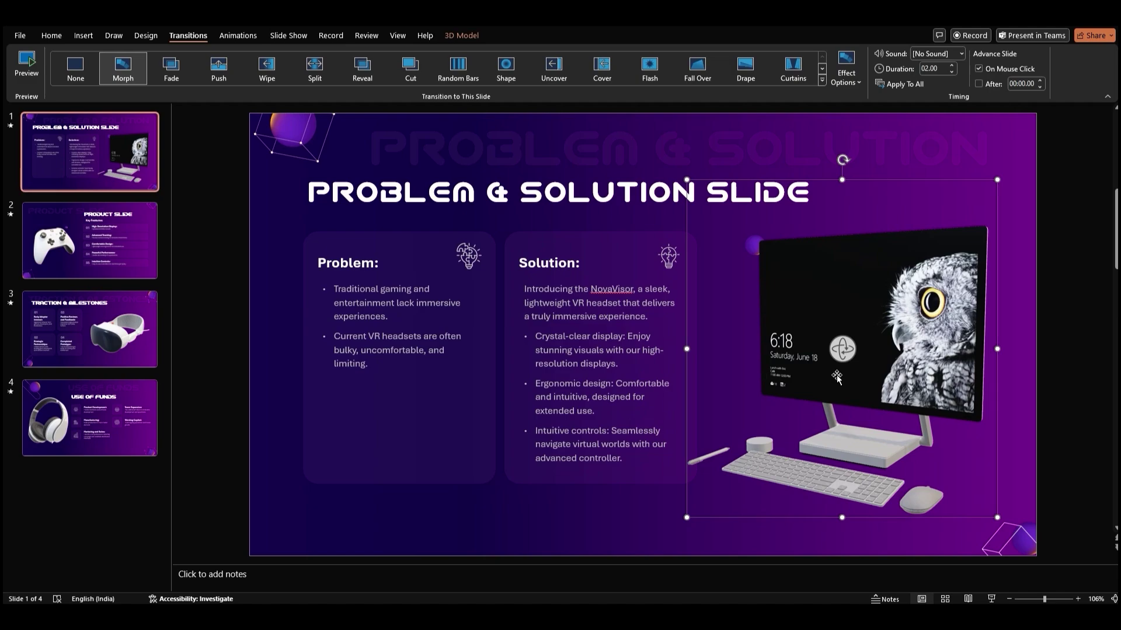
left_click(122, 257)
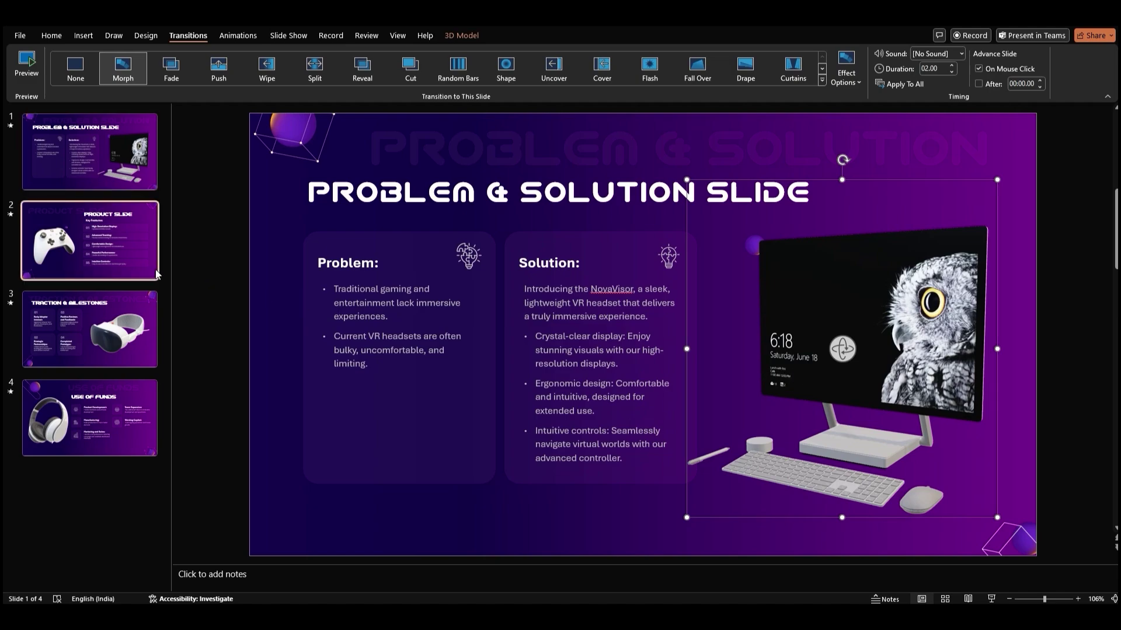
left_click_drag(1045, 599, 1035, 600)
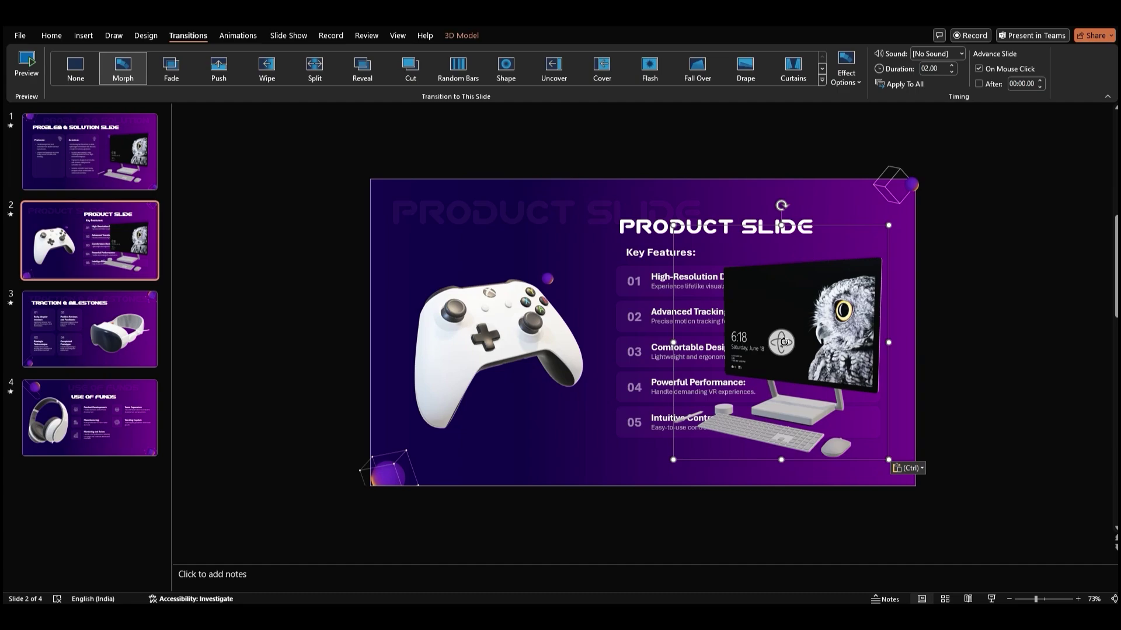
left_click_drag(783, 342, 695, 337)
left_click_drag(810, 311, 1058, 317)
Step: Copy the game controller model to the Problem & Solution slide, turn it sideways and place it beyond the slide's left edge
left_click(512, 328)
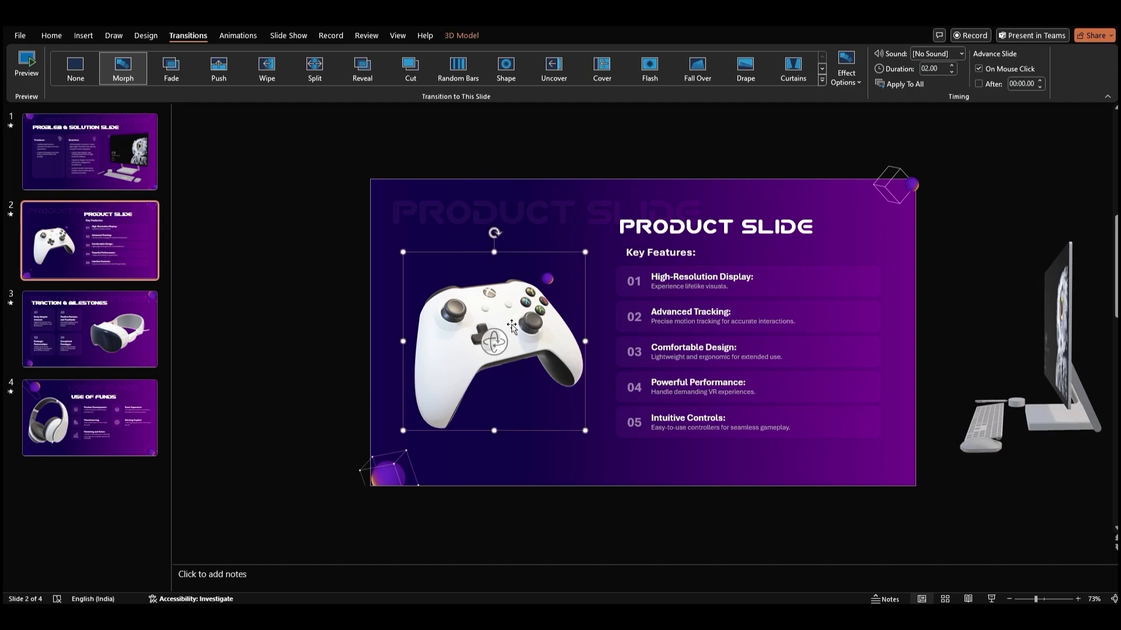
left_click(138, 170)
key("ctrl+v")
left_click_drag(505, 343, 270, 299)
Step: Copy the VR headset from the Traction & Milestones slide to the Product slide, rotate it and place it off-slide beyond the computer model
left_click(107, 256)
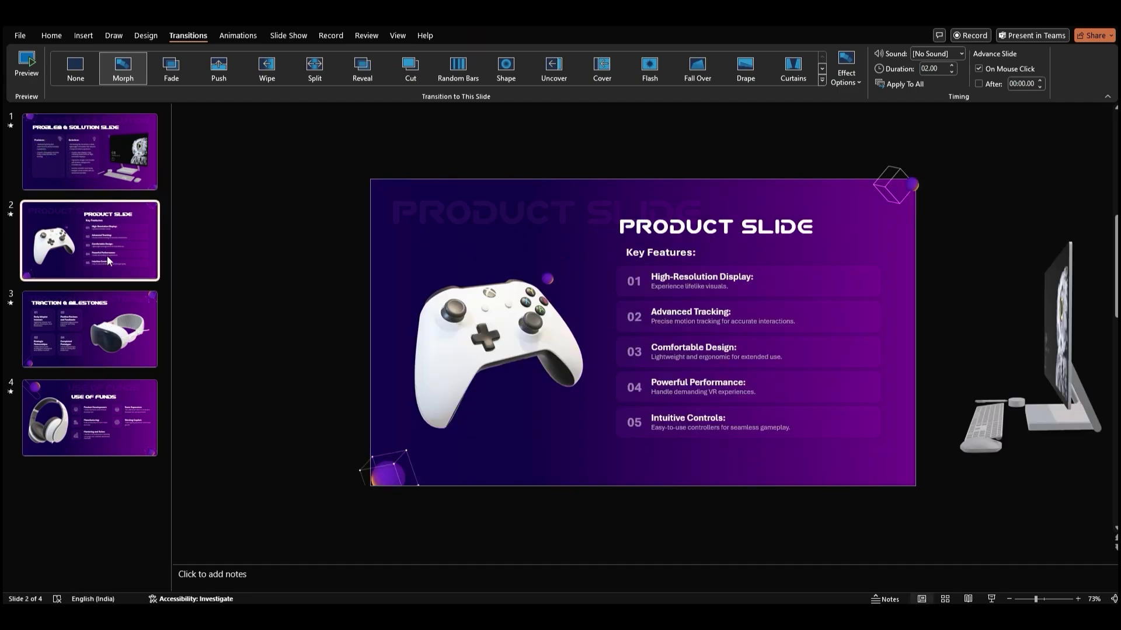
key("Down")
left_click(684, 356)
key("ctrl+c")
left_click(89, 240)
key("ctrl+v")
left_click_drag(767, 339, 864, 257)
left_click_drag(1038, 600, 1027, 600)
left_click_drag(743, 328, 1026, 328)
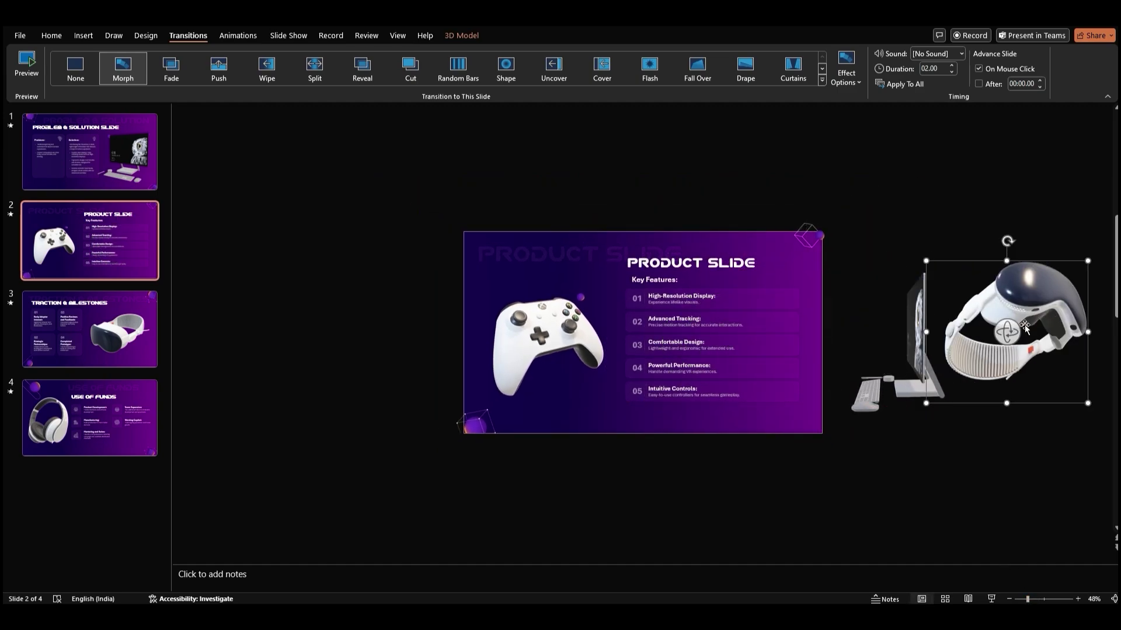
Step: Copy the headphones from the Use of Funds slide to the Traction & Milestones slide, rotate them and place them off the slide's left edge
left_click(136, 339)
left_click(92, 405)
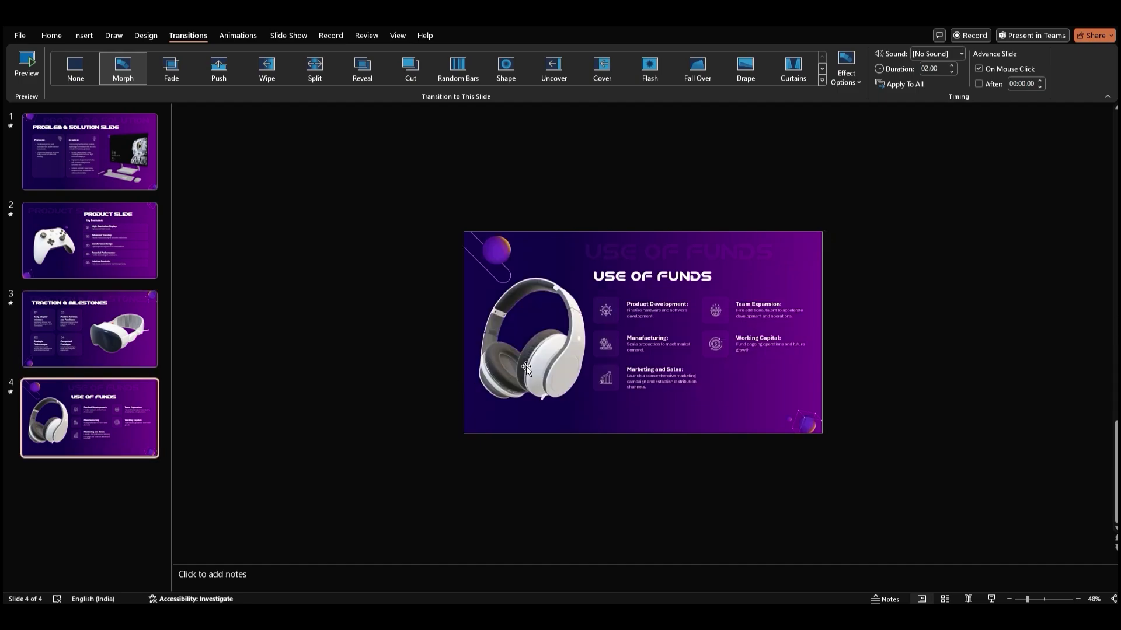
left_click(527, 366)
key("ctrl+c")
left_click(136, 336)
key("ctrl+v")
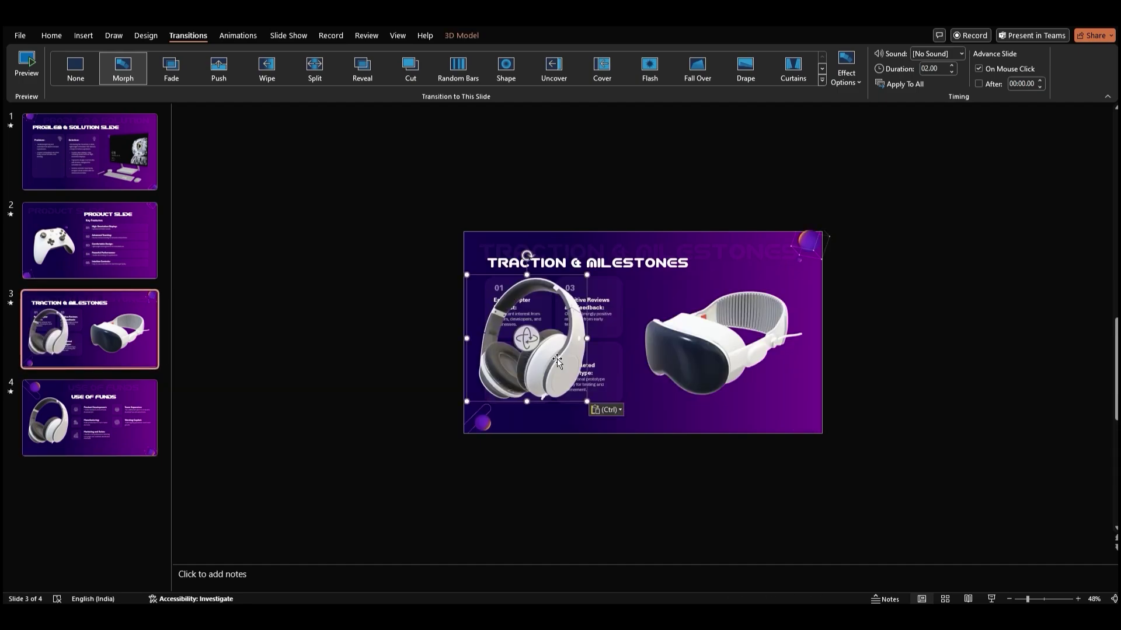
left_click_drag(549, 320, 321, 330)
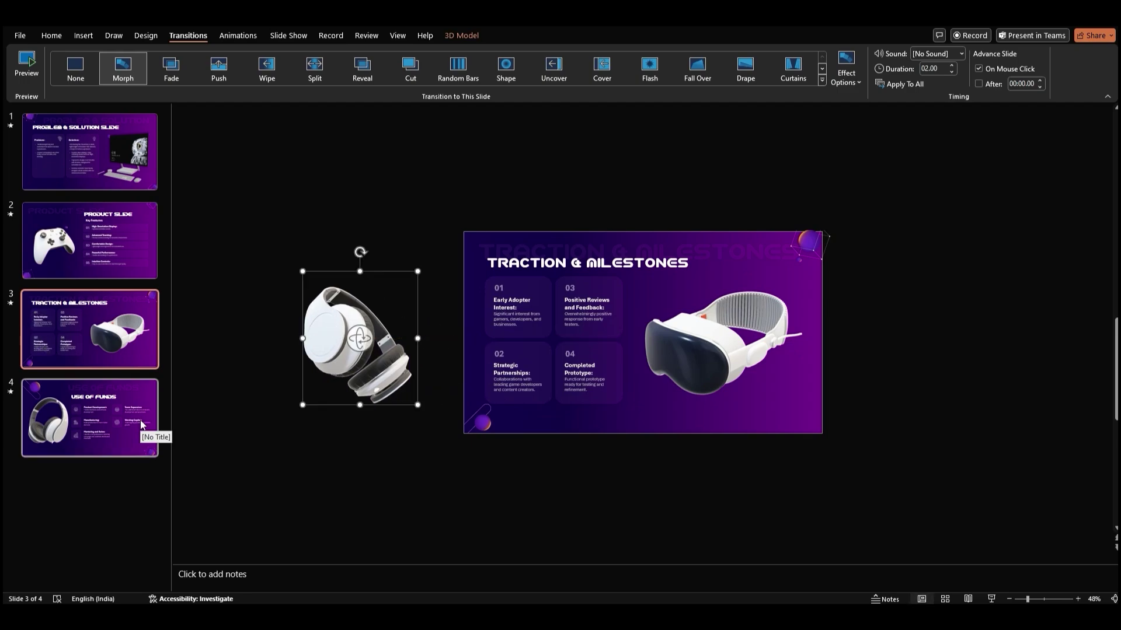
Step: Set the Morph transition duration to 2.25 seconds on all four slides
left_click(109, 293)
left_click(89, 171)
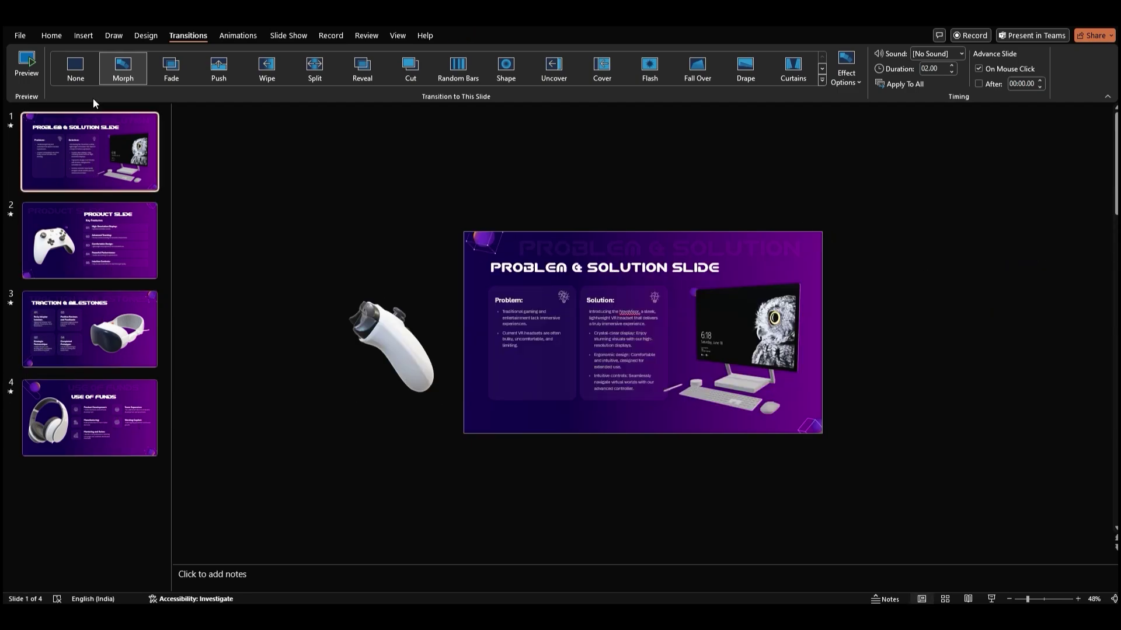
left_click(105, 412, "shift")
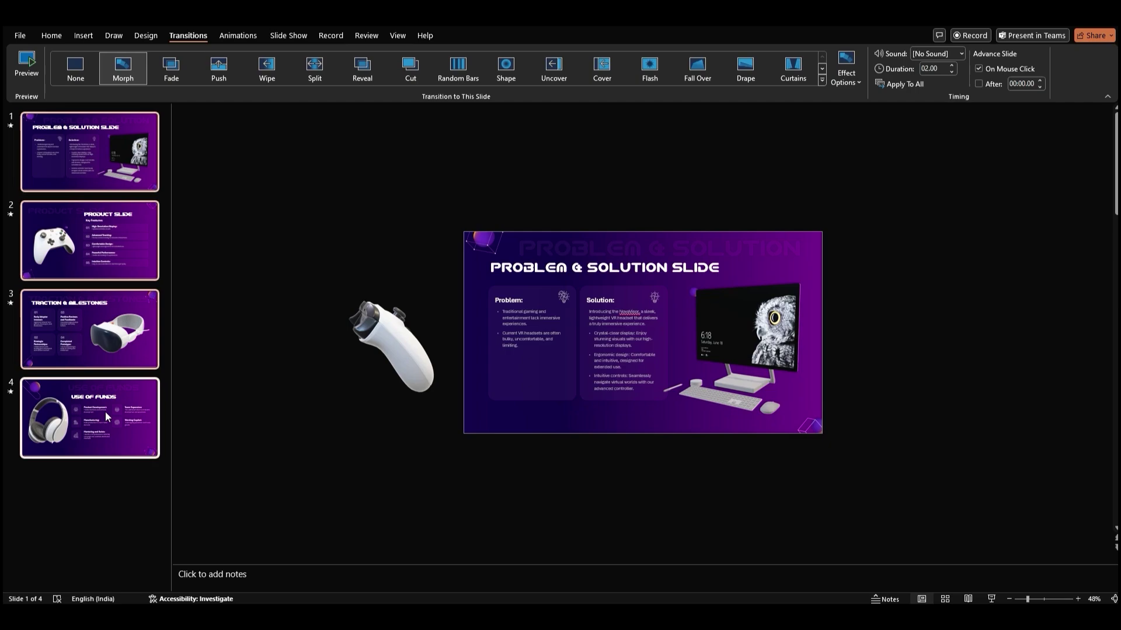
left_click(951, 66)
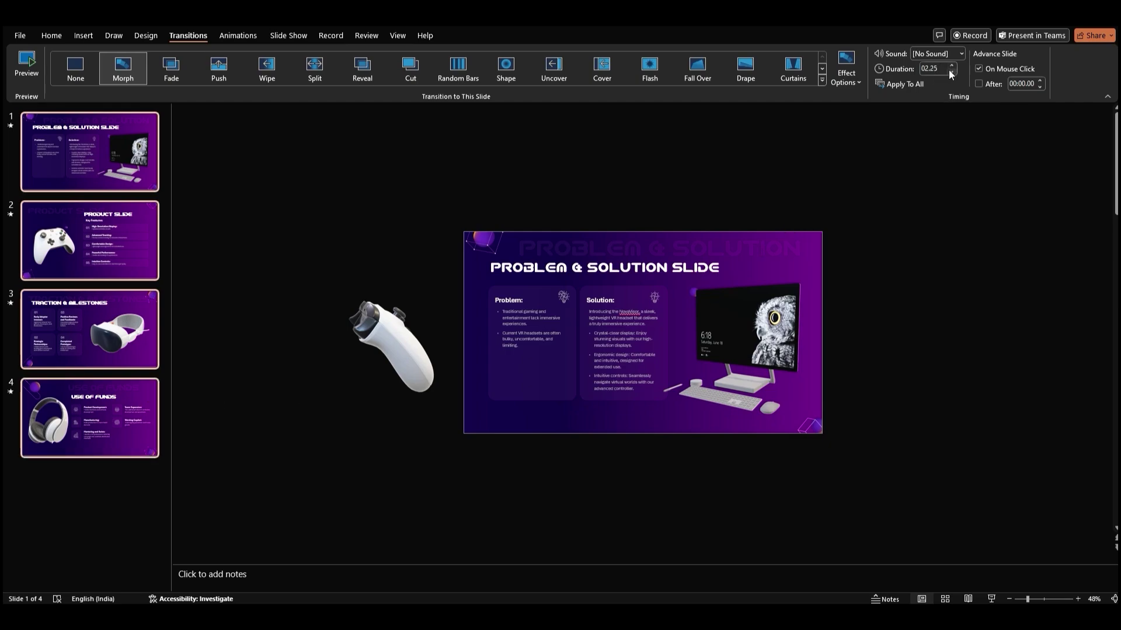